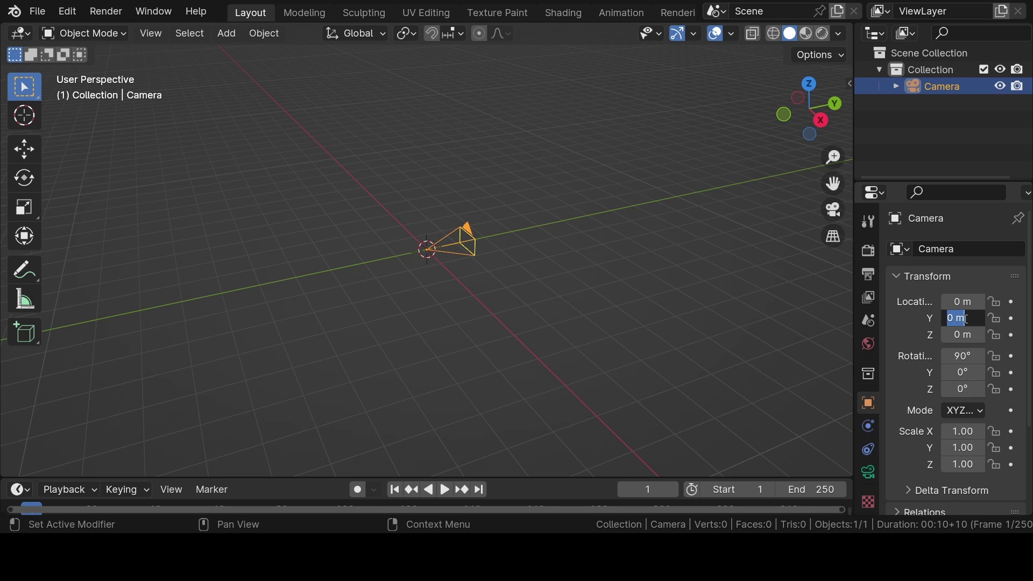
Set the camera's Y location to -30 and view the scene through the camera
text(-30)
key(Return)
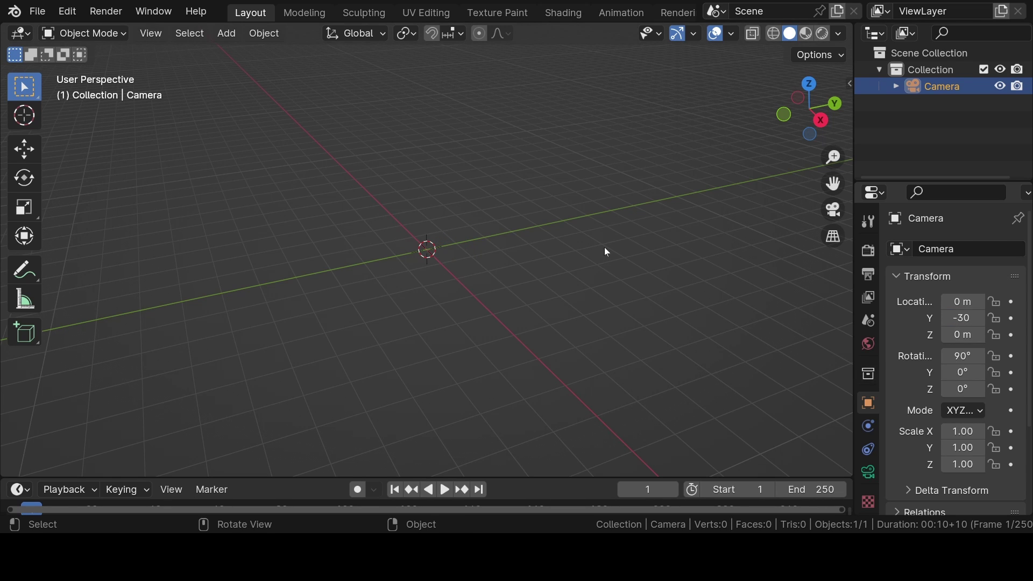
key(KP_0)
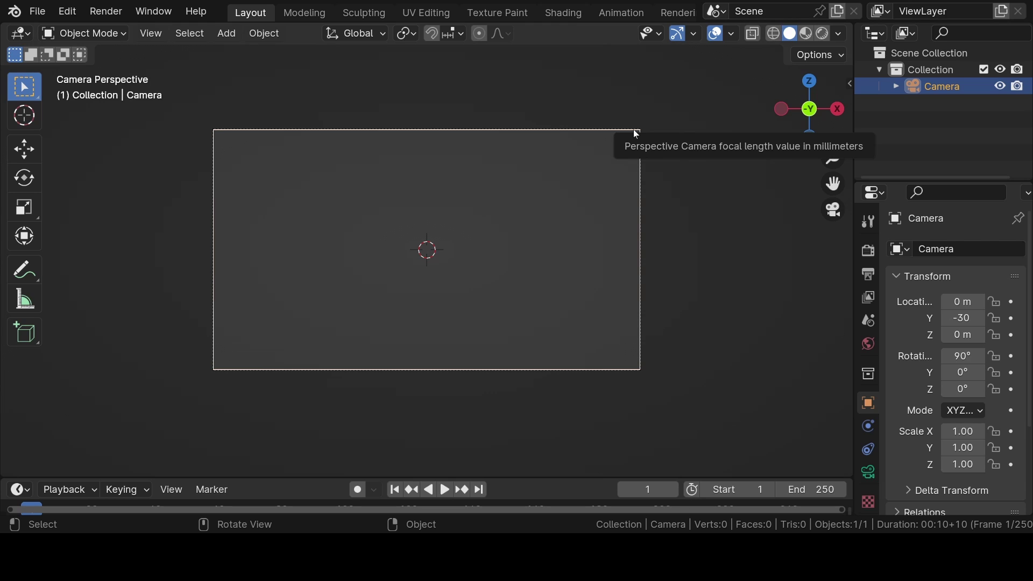
Change the camera's focal length from 50 mm to 420 mm and zoom the viewport out
click(869, 472)
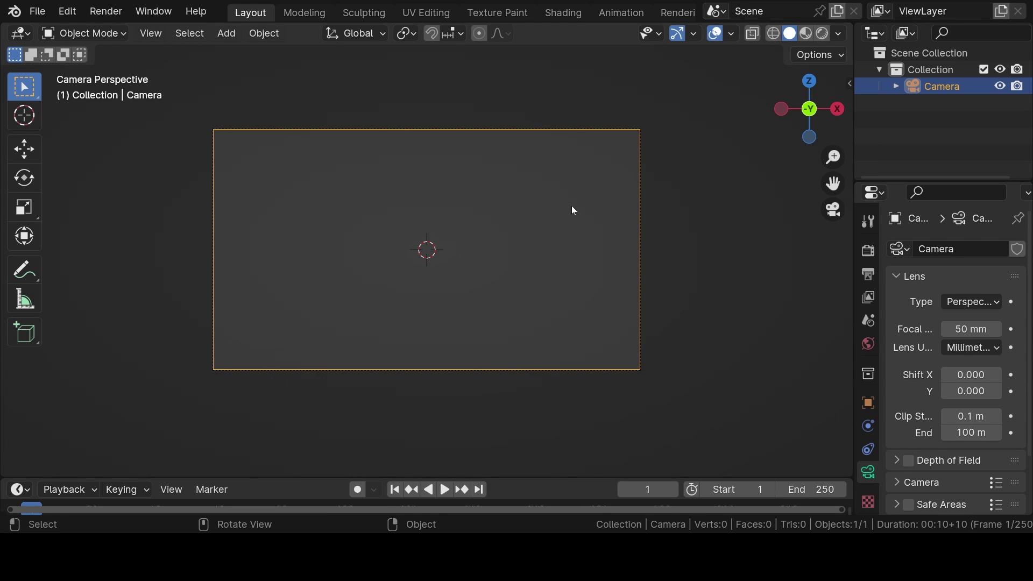
click(971, 329)
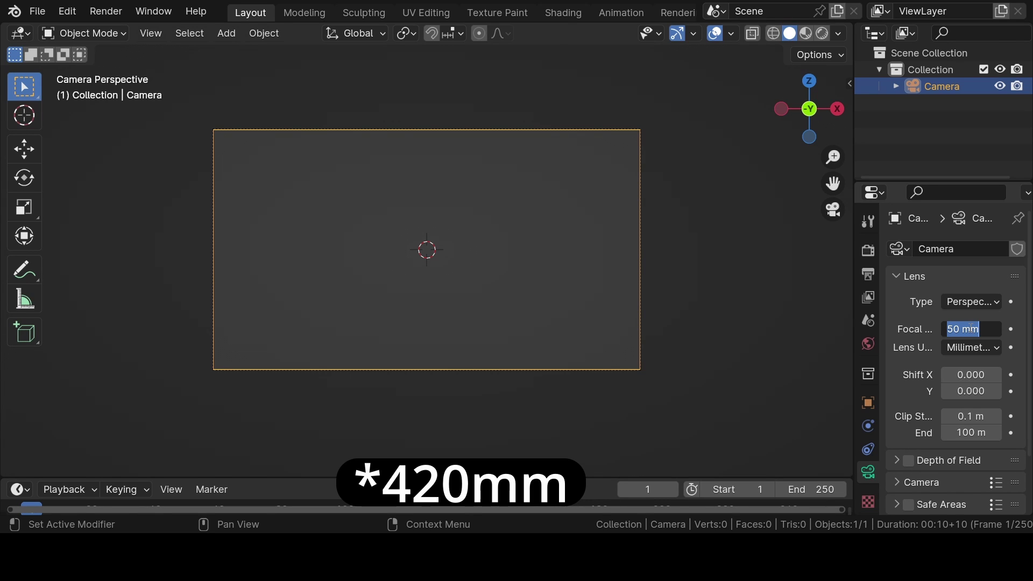
text(420)
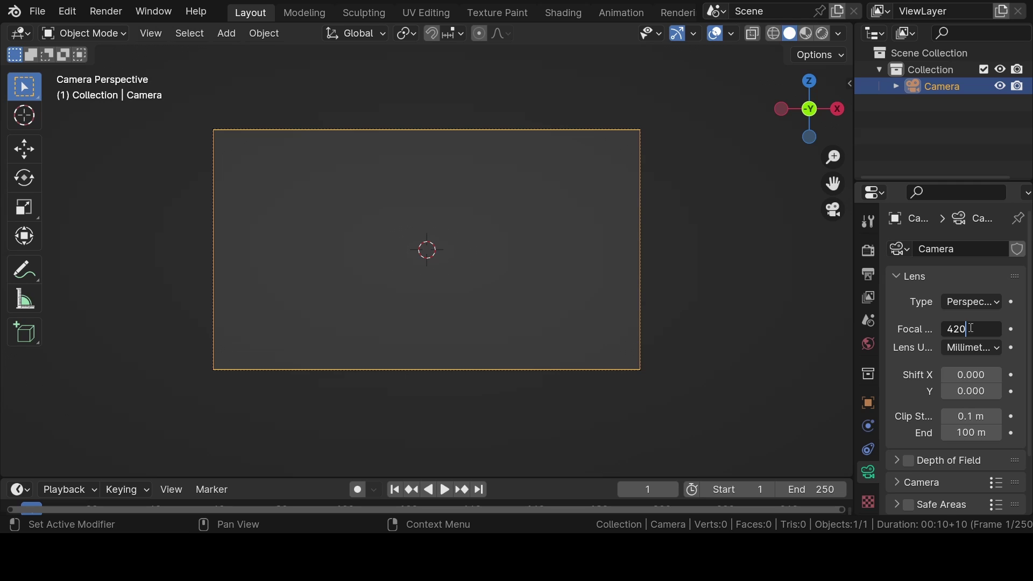
key(Return)
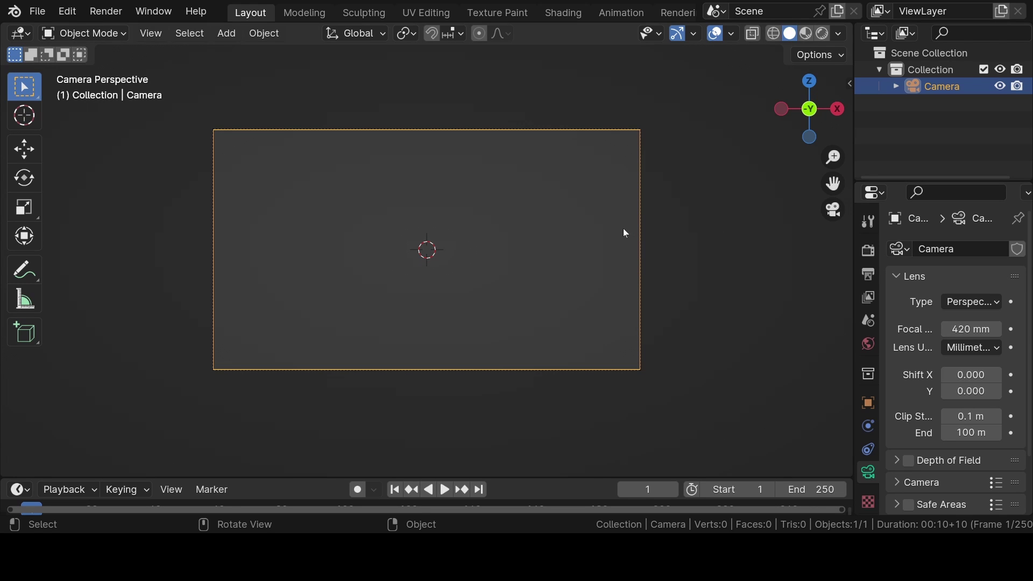
scroll(351, 201, down, 2)
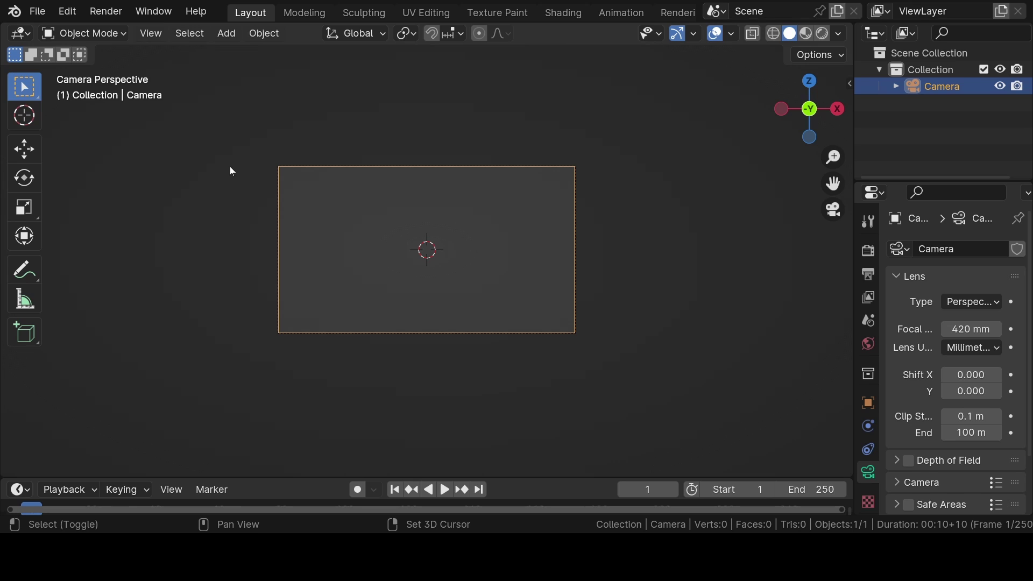
Add a Bezier curve object to the scene
key(shift+a)
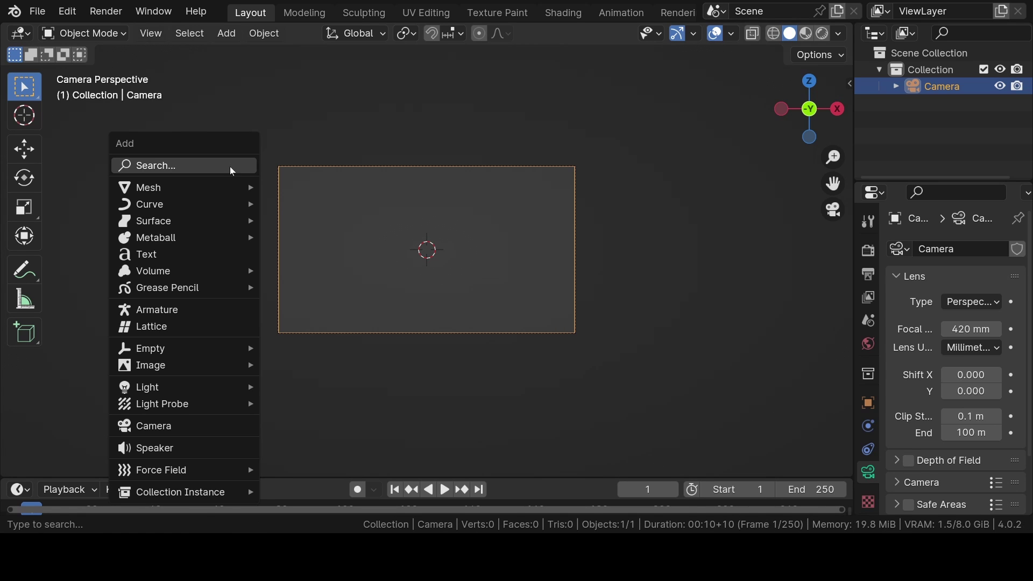
mouse_move(218, 203)
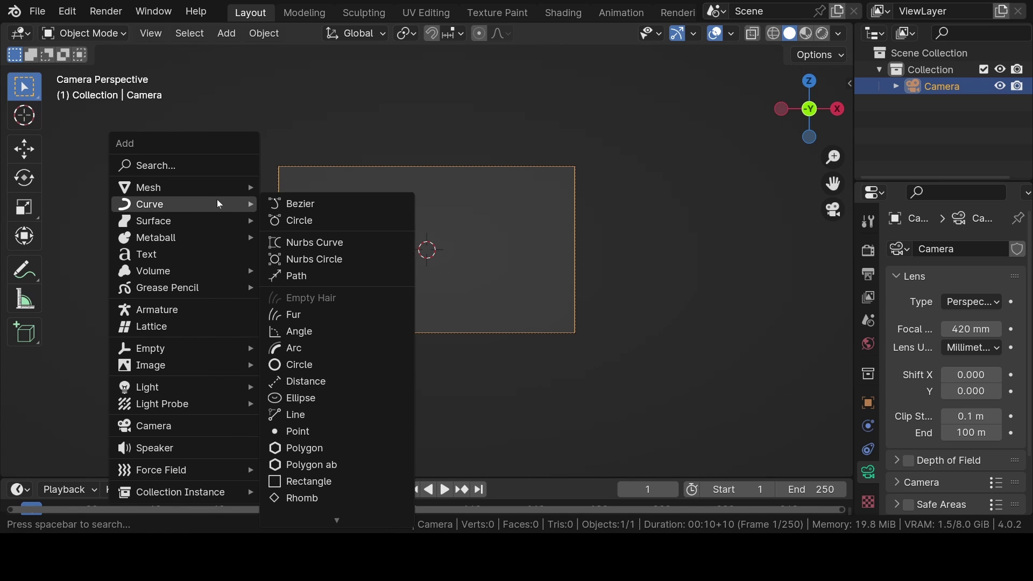
click(324, 205)
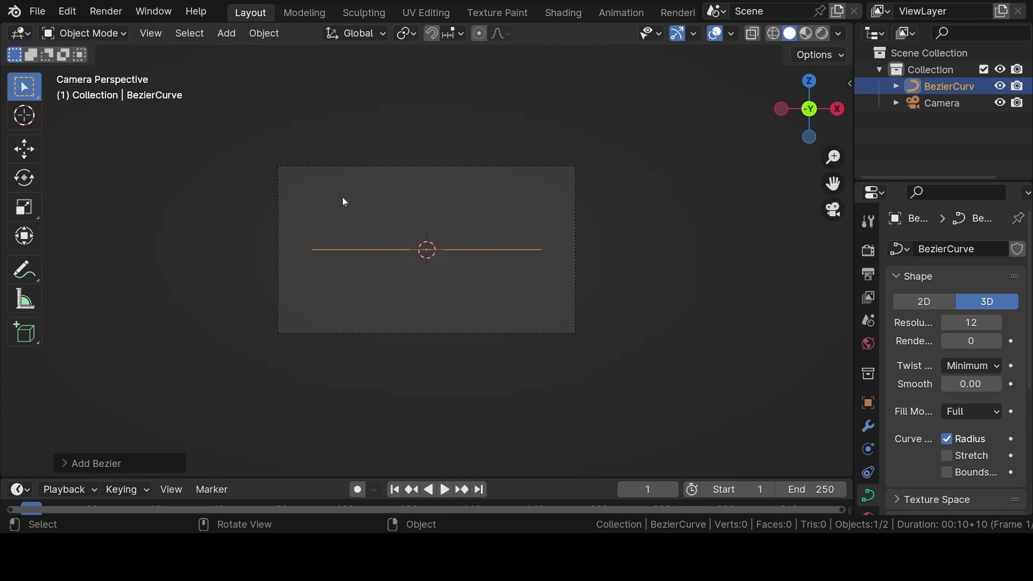
Dissolve all of the curve's control points in Edit Mode and pick the Draw tool
key(Tab)
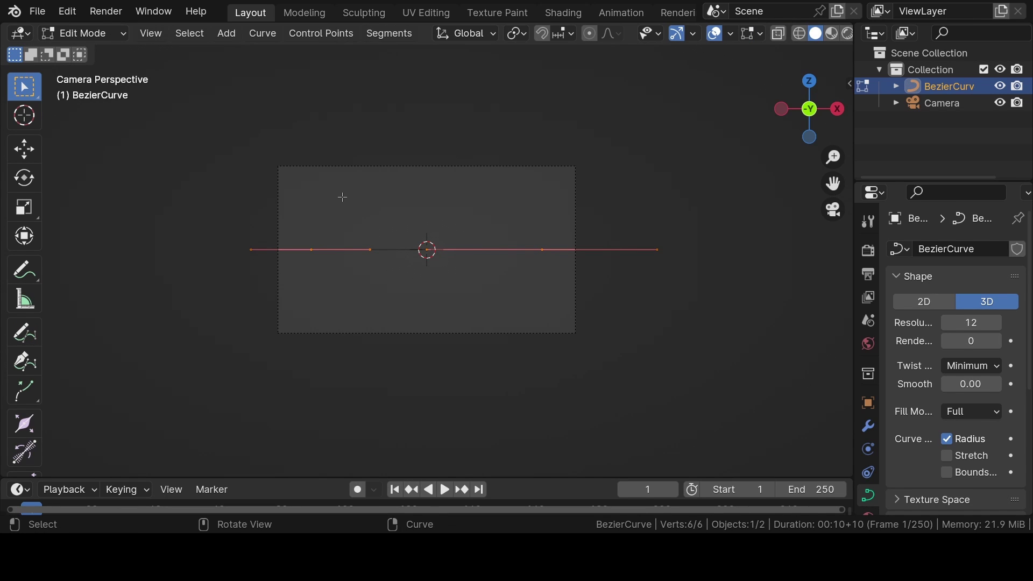
key(x)
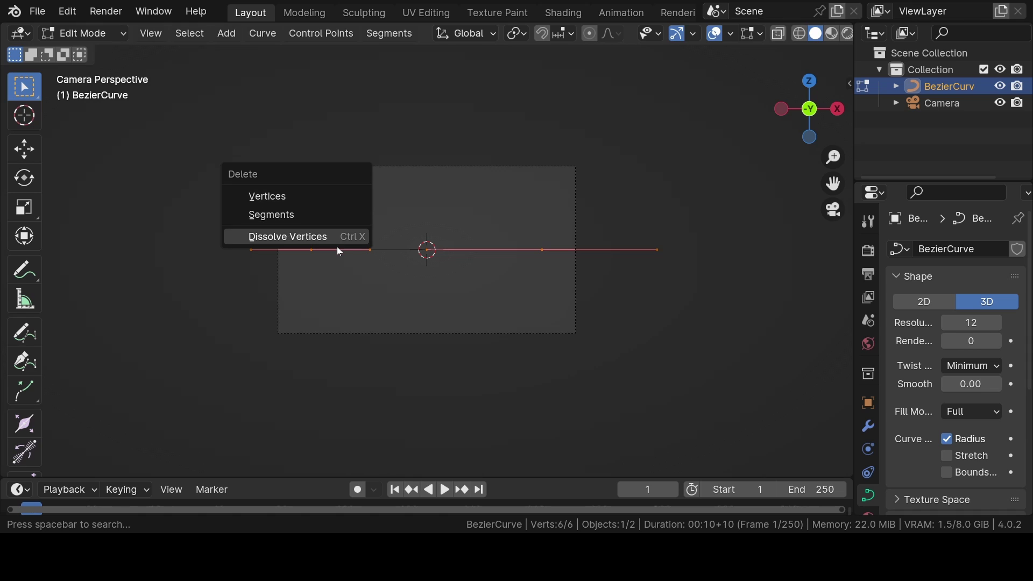
click(335, 240)
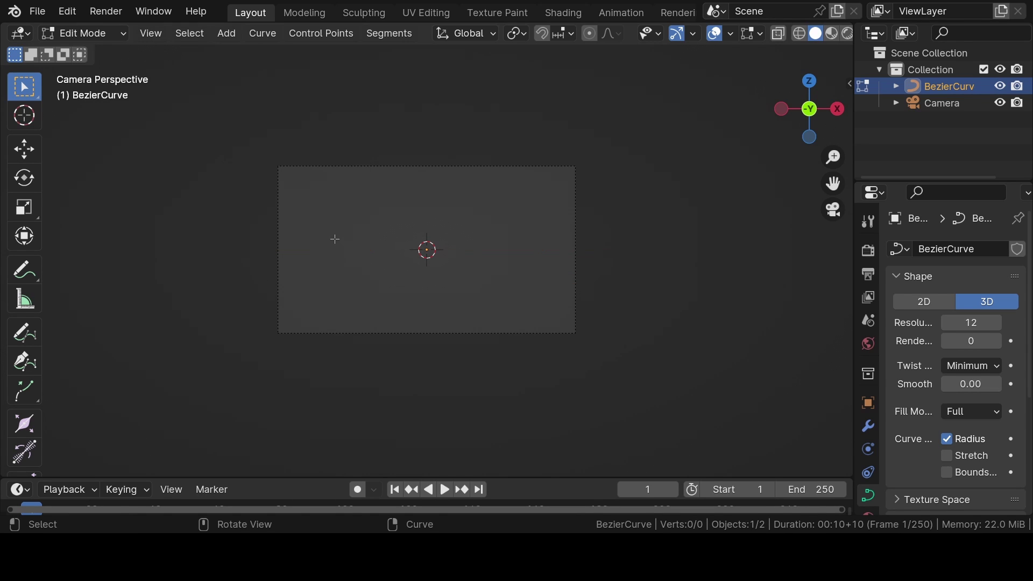
click(19, 336)
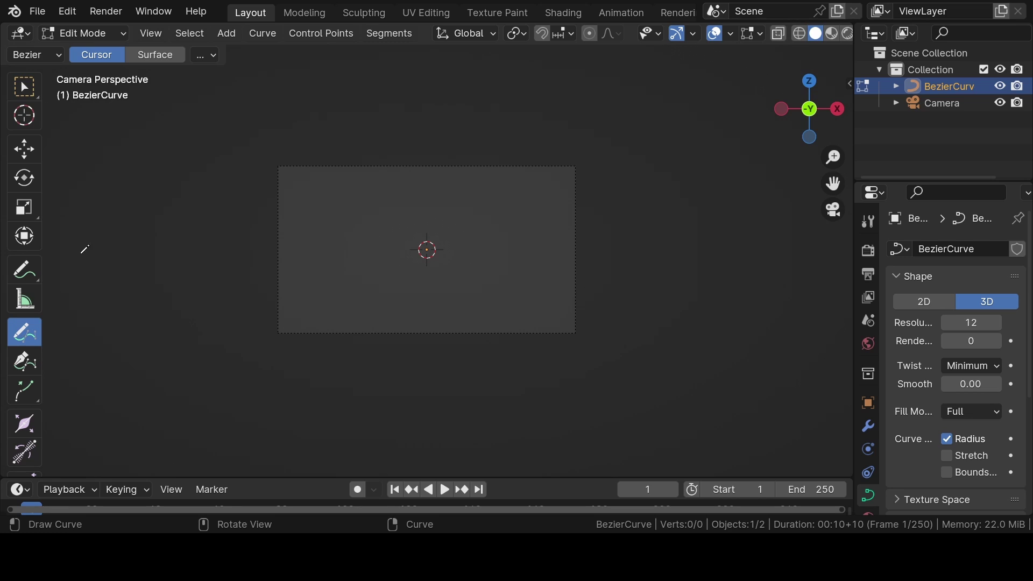
Draw one long looping freehand stroke across and beyond the camera frame, then switch to Move
mouse_move(154, 164)
mouse_down()
mouse_move(192, 229)
mouse_move(220, 249)
mouse_move(243, 180)
mouse_move(310, 178)
mouse_move(381, 244)
mouse_move(446, 122)
mouse_move(481, 234)
mouse_move(600, 105)
mouse_move(576, 202)
mouse_move(655, 253)
mouse_move(552, 280)
mouse_move(655, 396)
mouse_move(490, 294)
mouse_move(441, 315)
mouse_move(393, 385)
mouse_move(320, 283)
mouse_move(253, 311)
mouse_move(219, 279)
mouse_move(123, 246)
mouse_up()
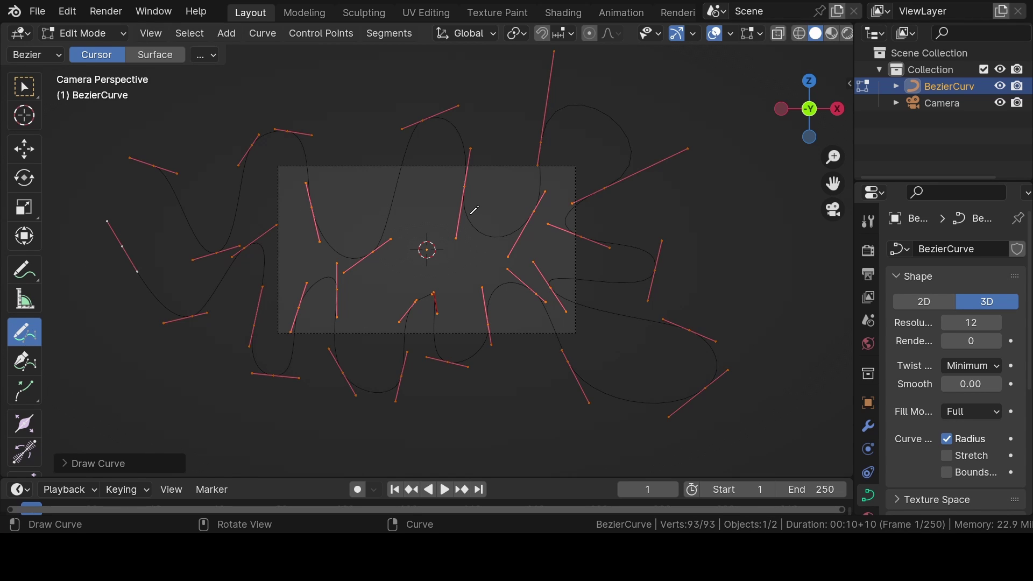
click(27, 151)
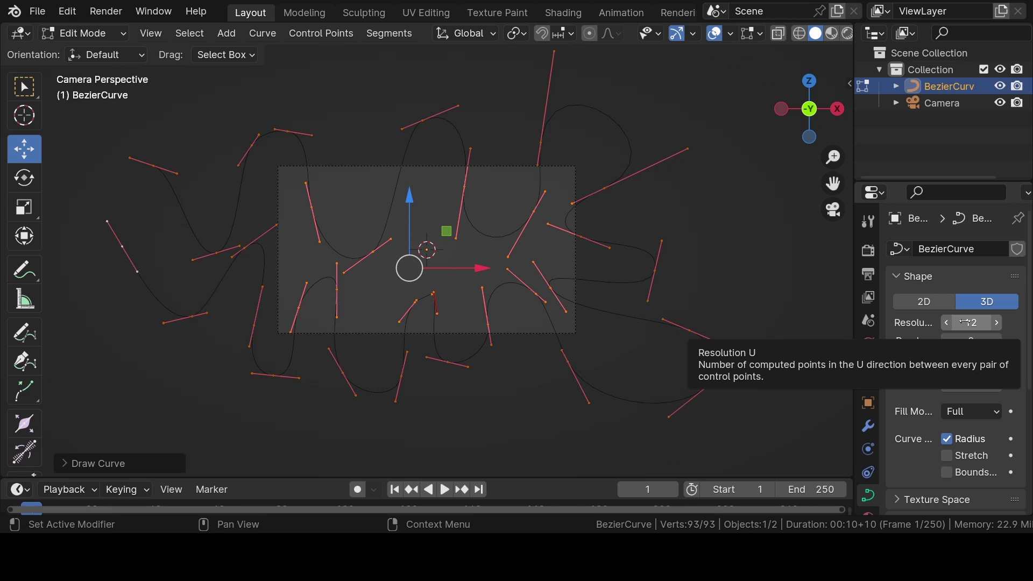
Set the curve's Resolution U and Render Resolution to 64
drag(966, 322, 1001, 322)
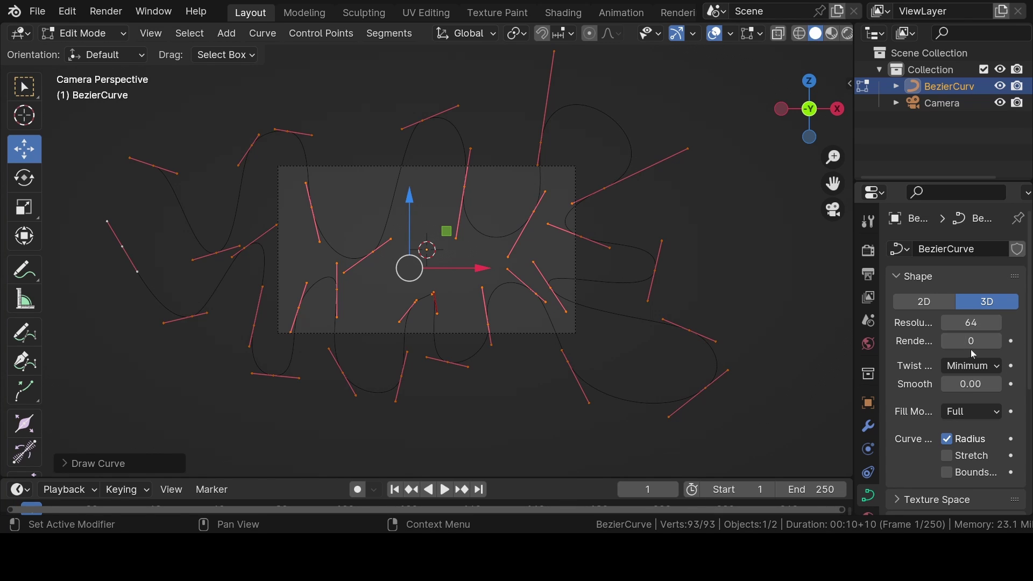
text(64)
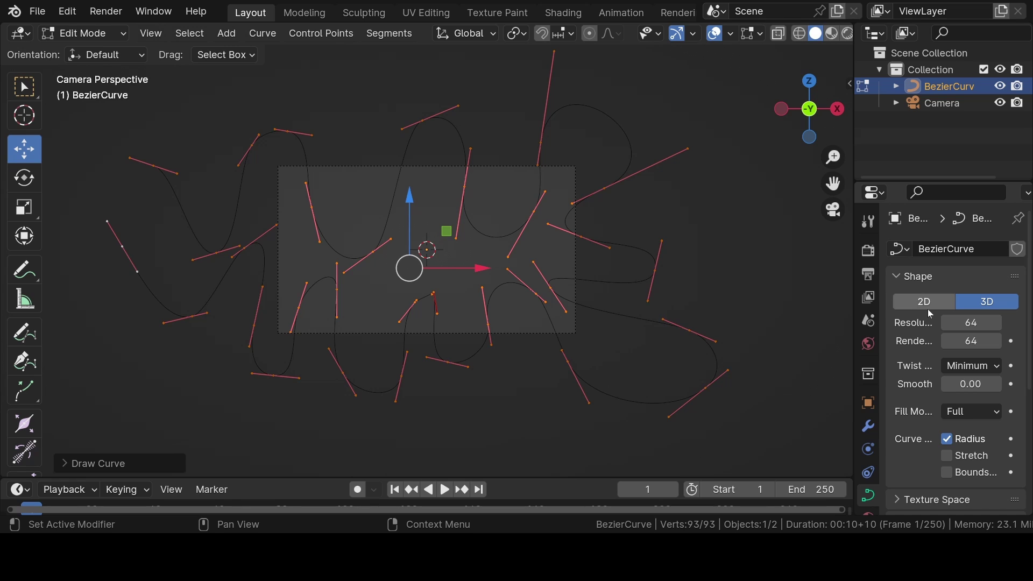
scroll(926, 310, down, 5)
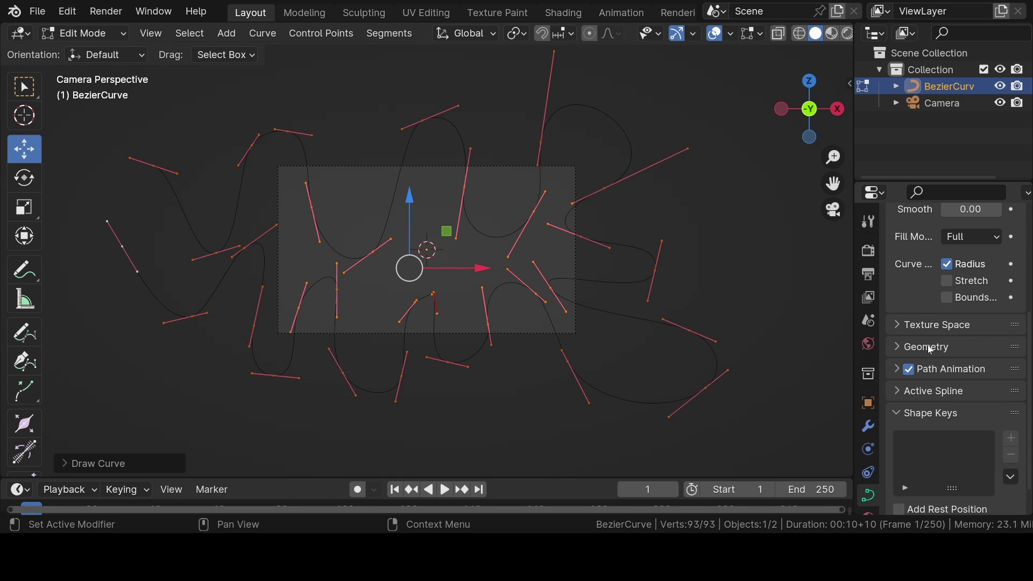
Give the curve a 0.05 m extrude and a 0.05 m bevel depth
click(932, 349)
scroll(932, 351, down, 2)
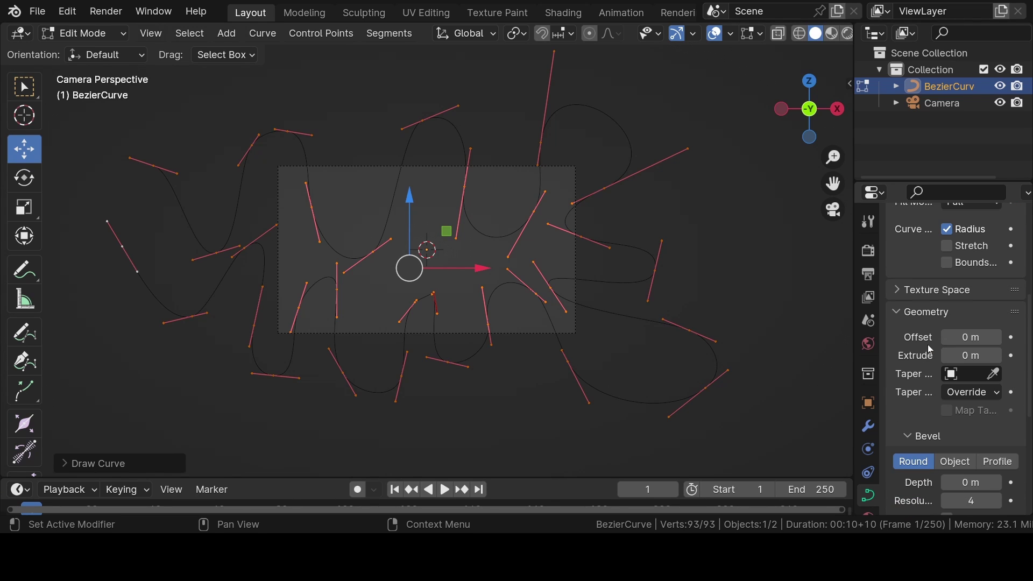
click(977, 356)
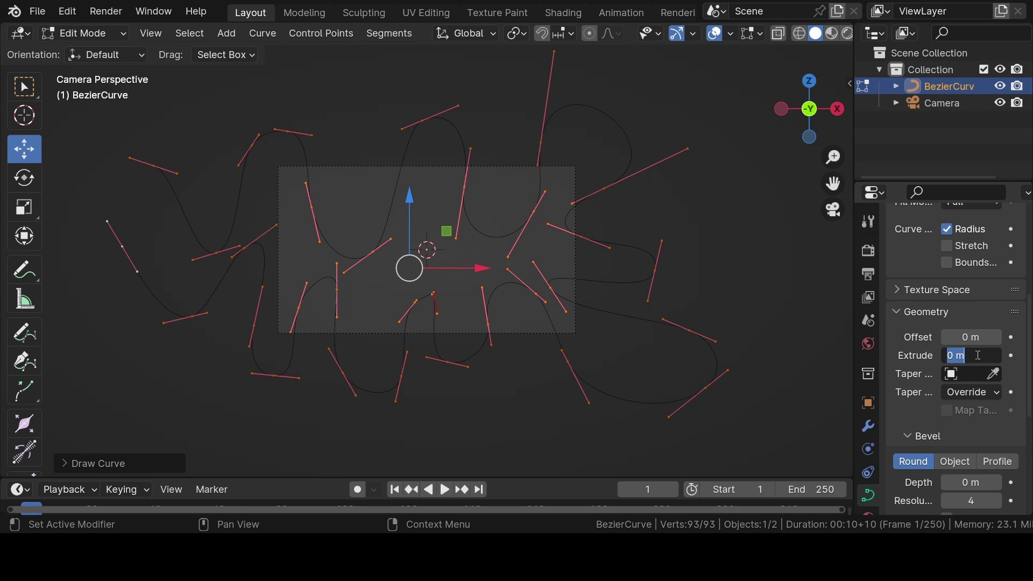
text(0.05)
key(Return)
scroll(977, 356, down, 5)
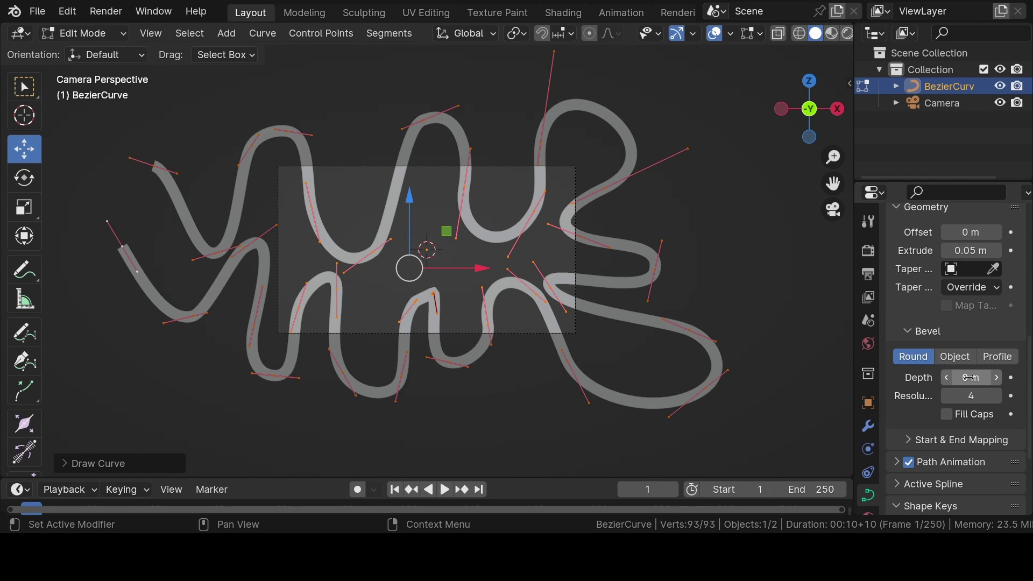
double_click(971, 377)
text(0.05)
key(Return)
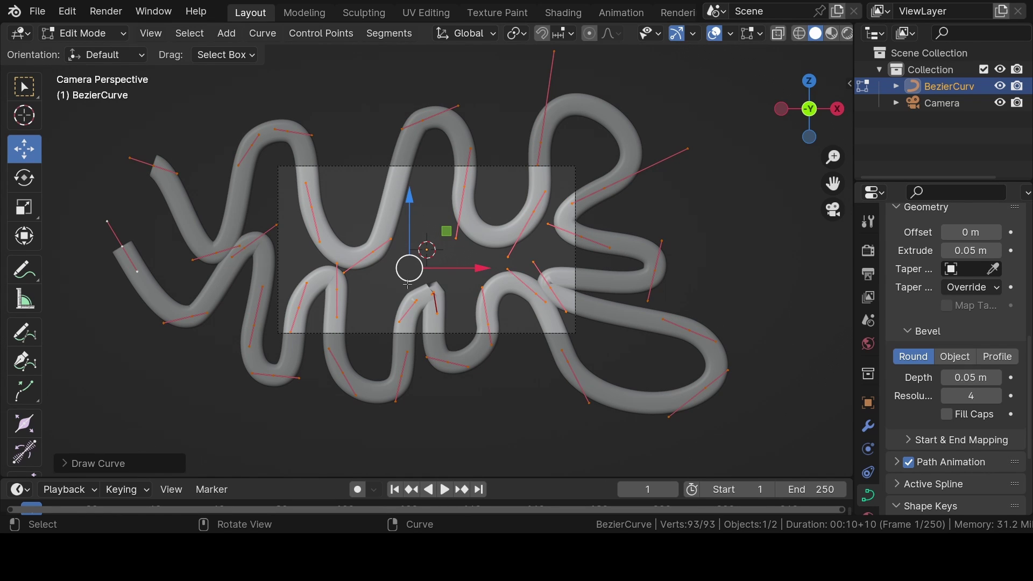
scroll(395, 271, up, 4)
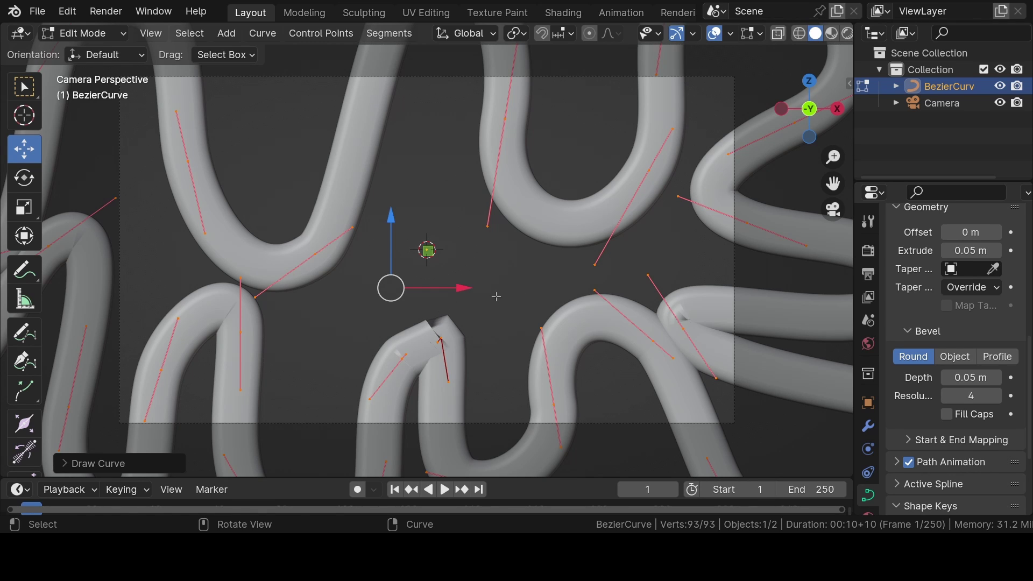
Move the control point where the right loops meet up-right and turn its handle near-vertical
click(683, 329)
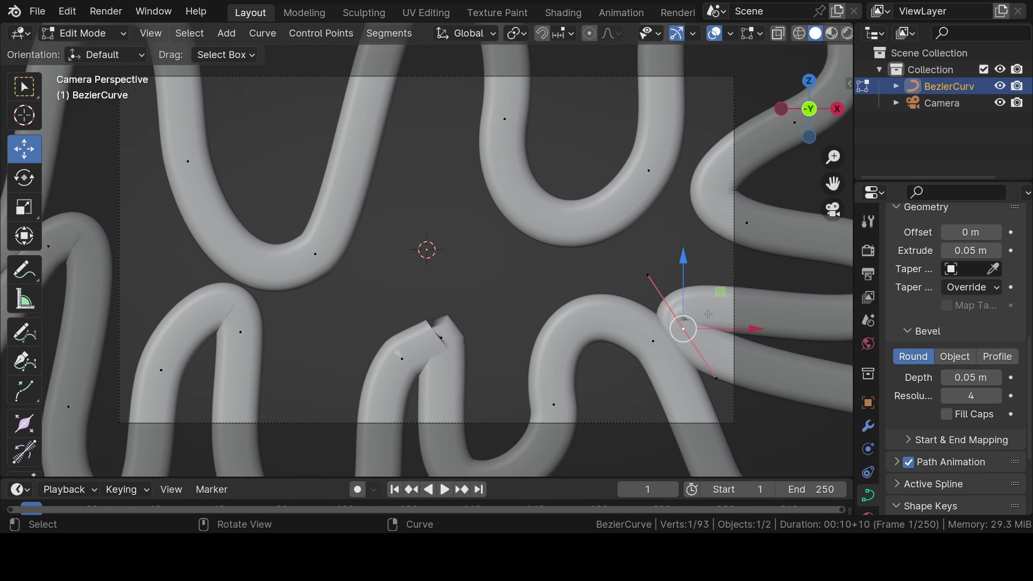
key(g)
click(735, 307)
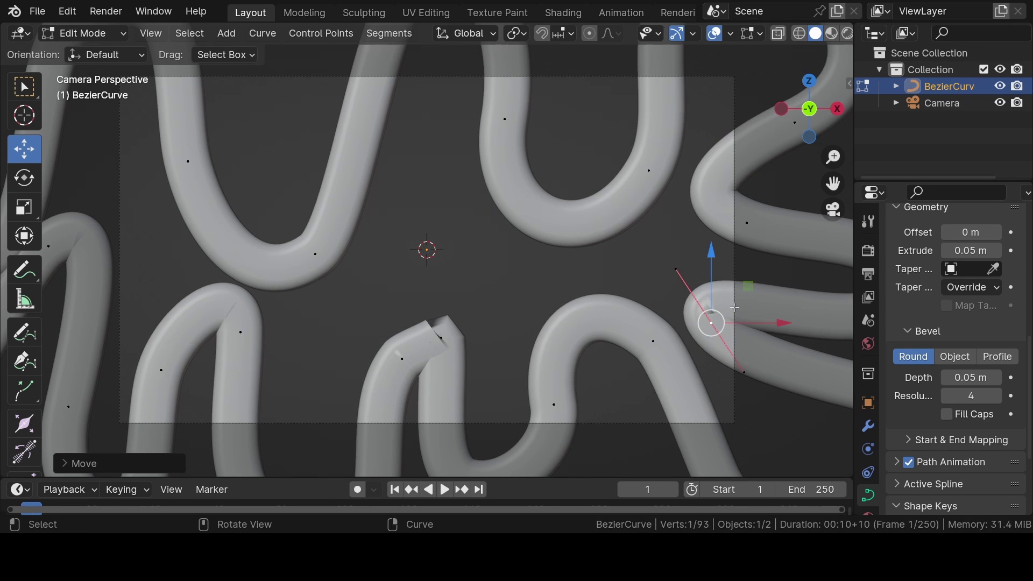
key(r)
click(703, 397)
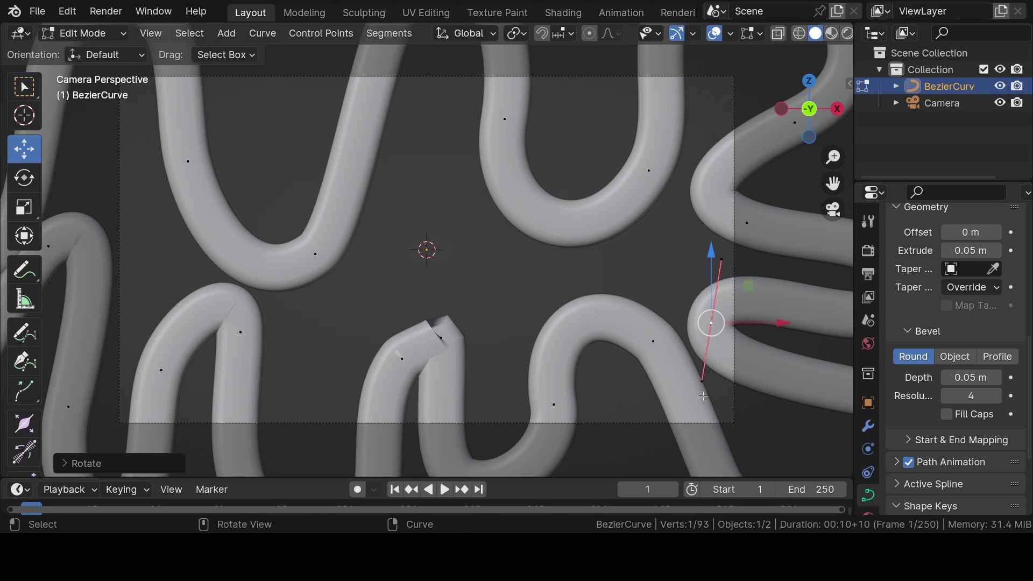
Dissolve the control point at the kinked bend and rotate a nearby handle to smooth it
click(449, 340)
key(x)
click(439, 341)
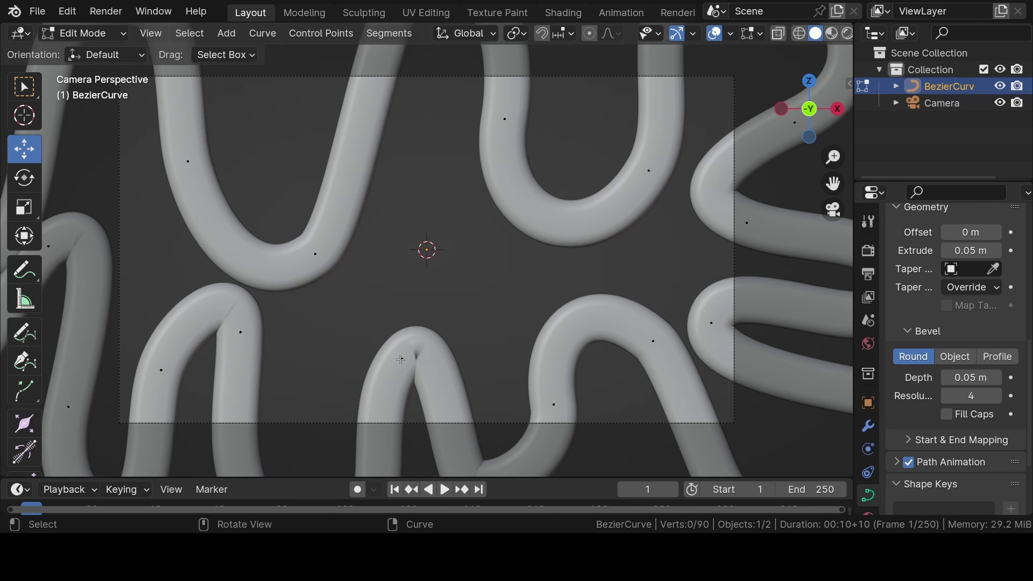
click(401, 359)
key(r)
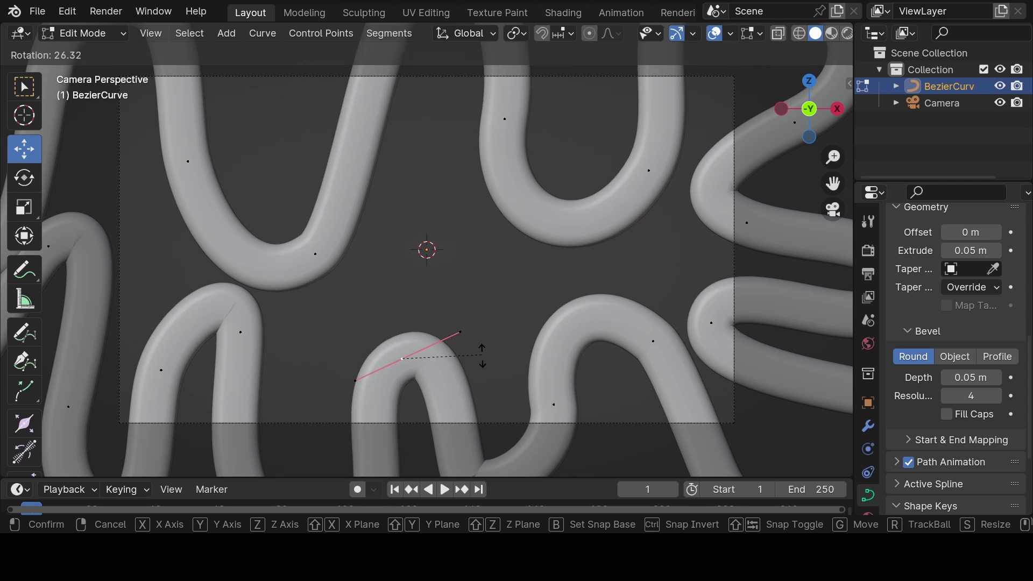
click(484, 360)
Rotate, reposition and re-rotate another control point's handle on the lower curve
scroll(500, 411, down, 2)
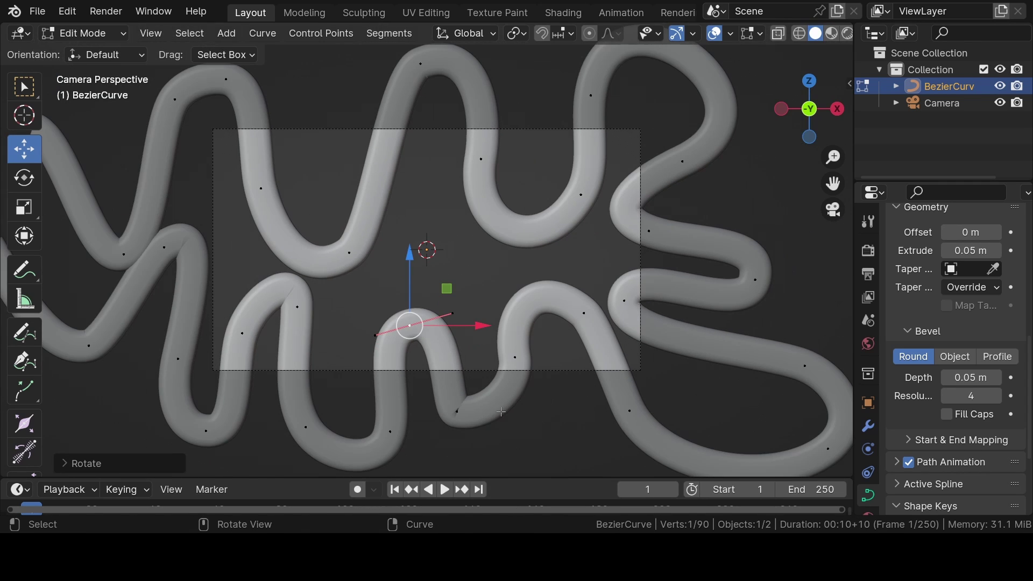
click(456, 413)
key(r)
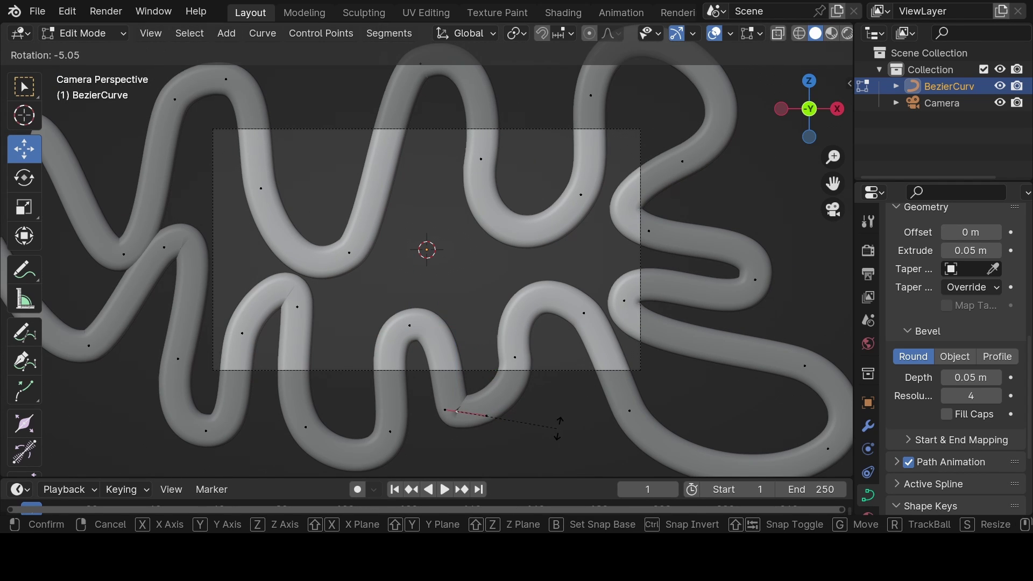
click(554, 426)
key(g)
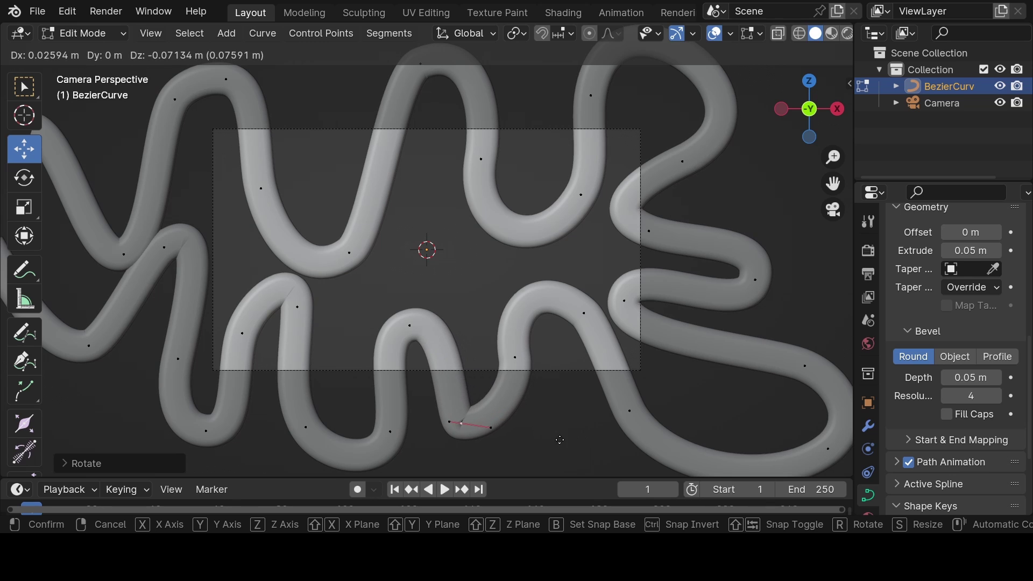
click(549, 455)
key(r)
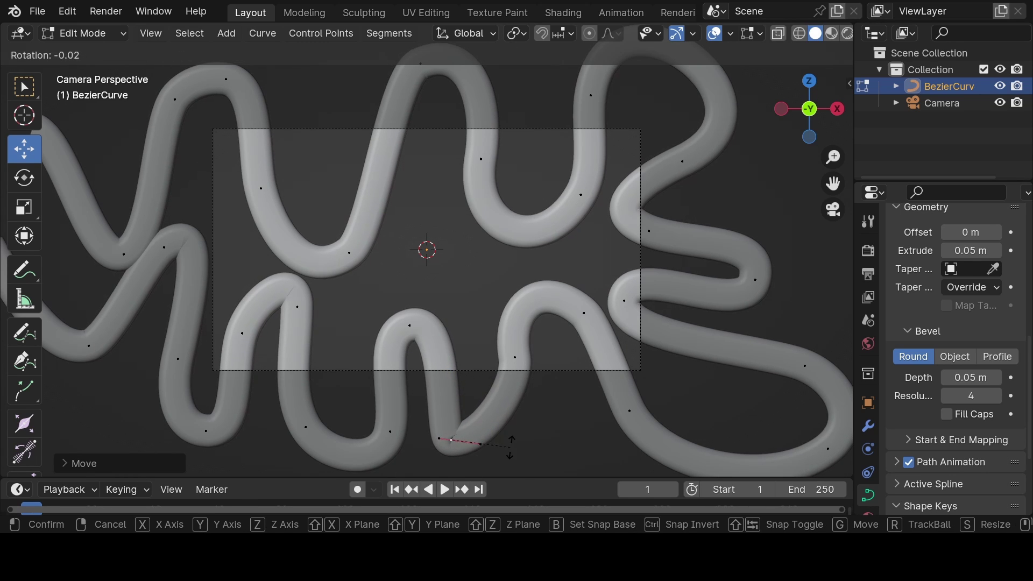
click(494, 443)
Adjust the next point's handle angle and move the lower-left bend's control point
click(297, 309)
scroll(317, 323, up, 4)
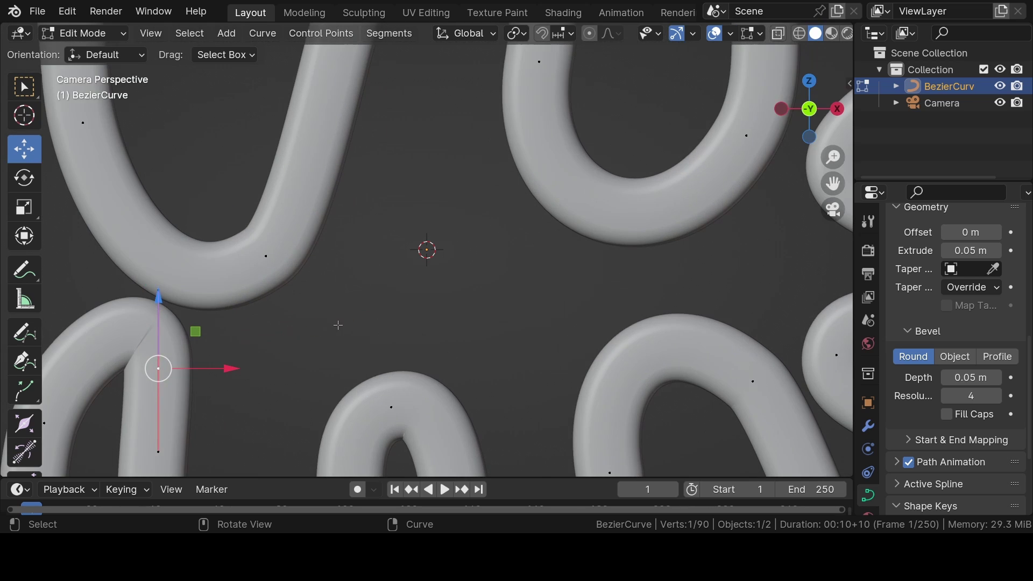
key(r)
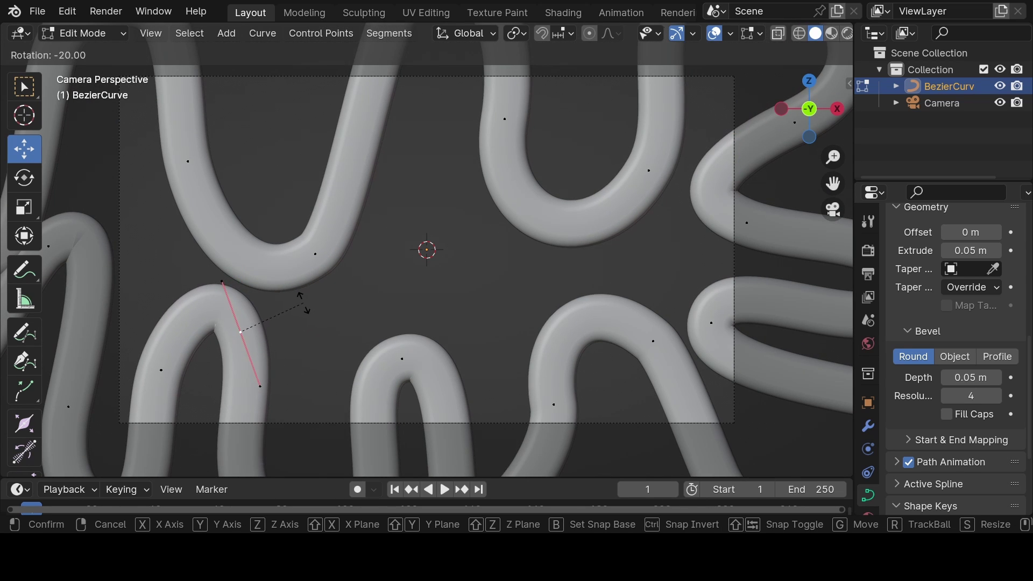
click(297, 302)
scroll(394, 277, down, 4)
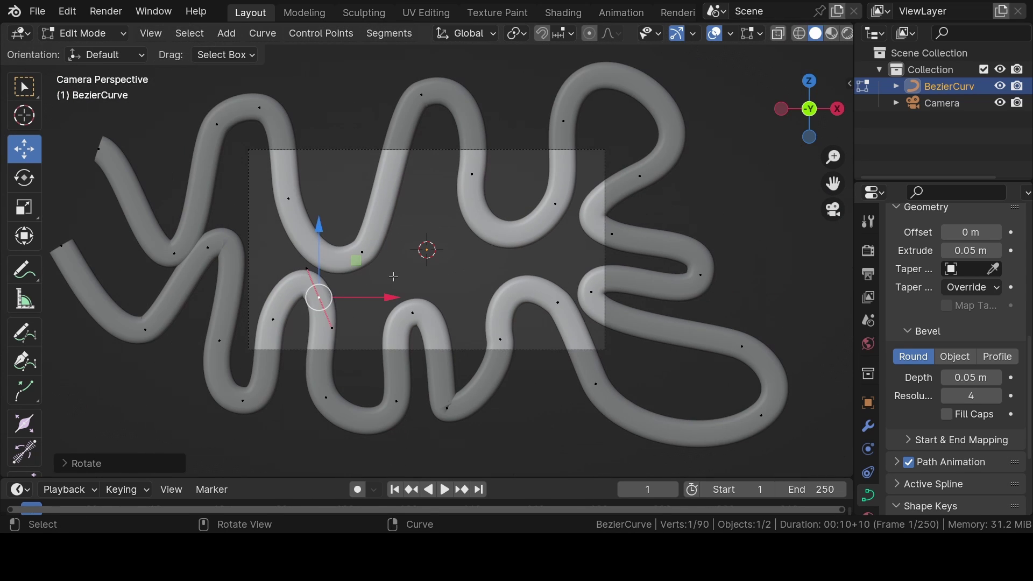
click(226, 259)
key(g)
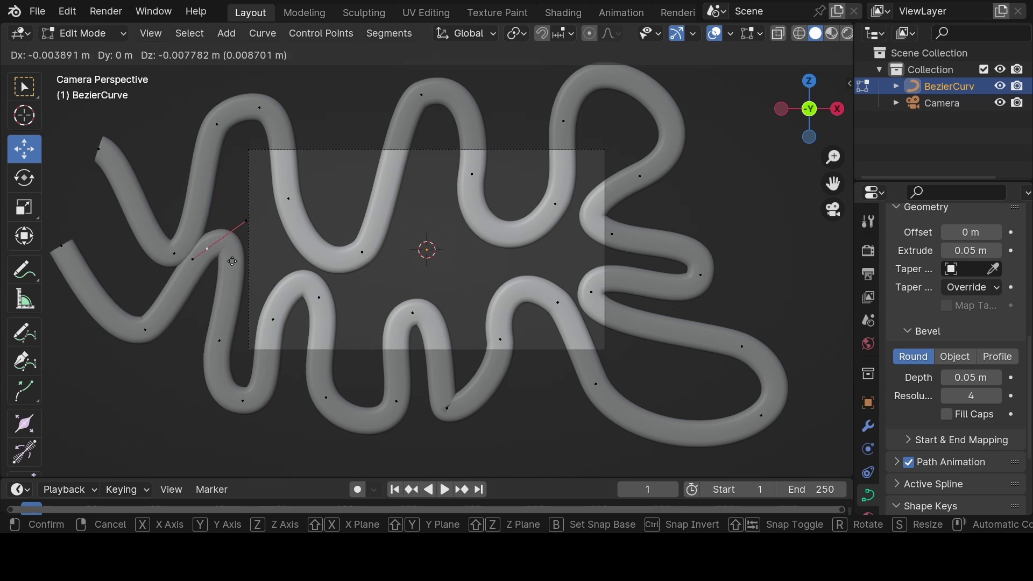
click(204, 298)
Reposition the bottom-bend control point and nudge another lower control point slightly upward
scroll(610, 298, up, 2)
scroll(611, 298, down, 1)
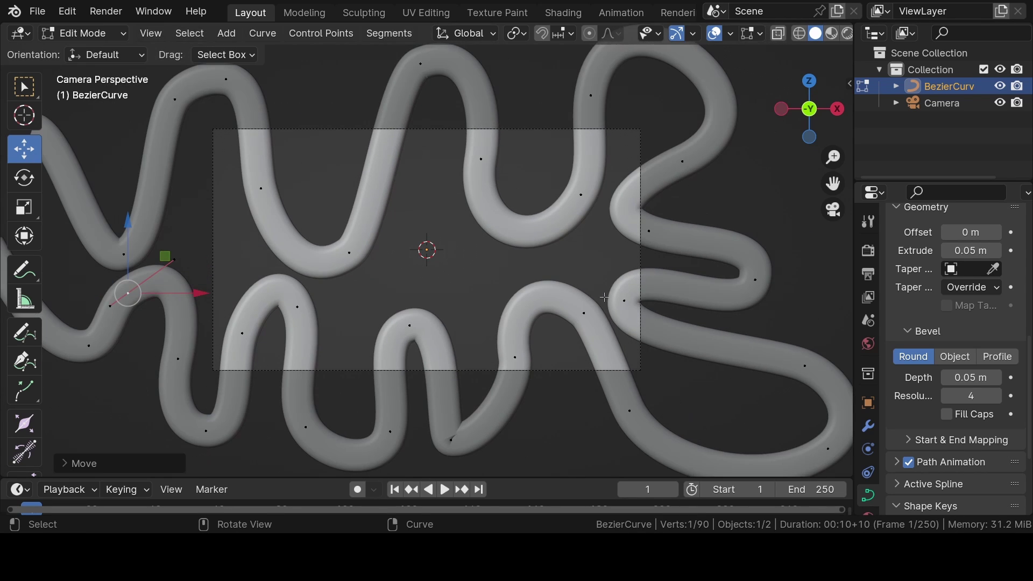
click(461, 442)
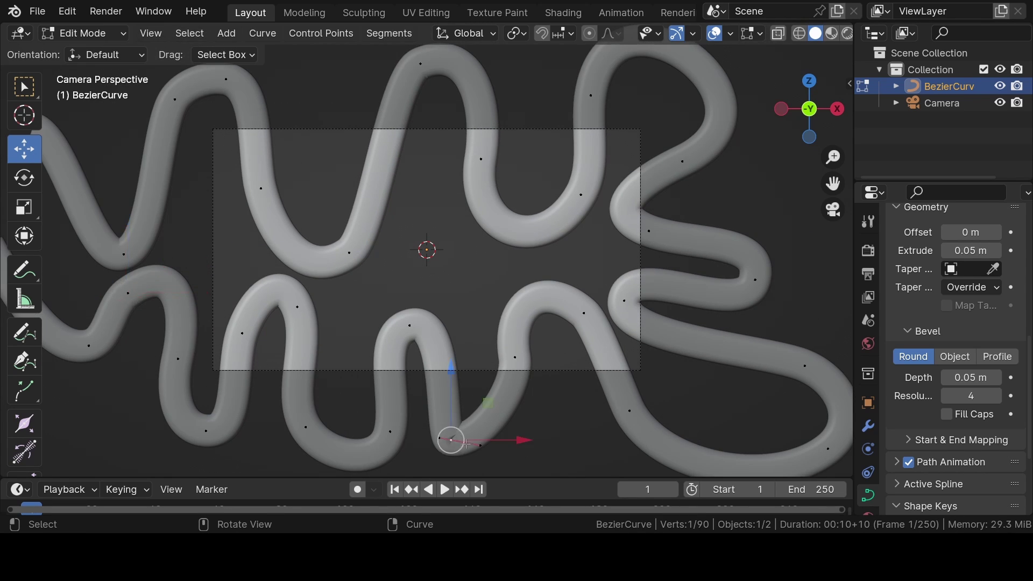
key(g)
click(503, 434)
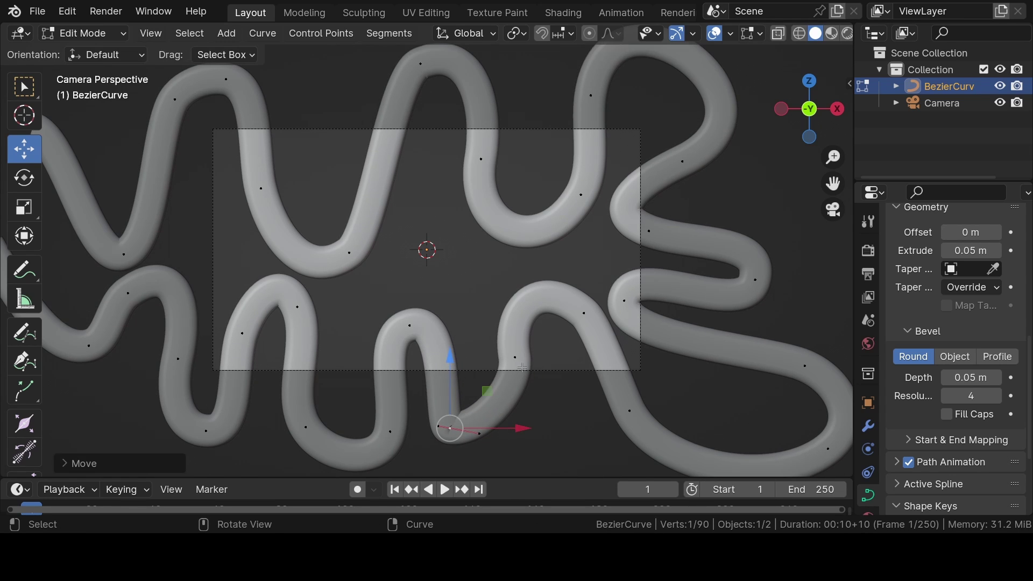
click(515, 358)
key(g)
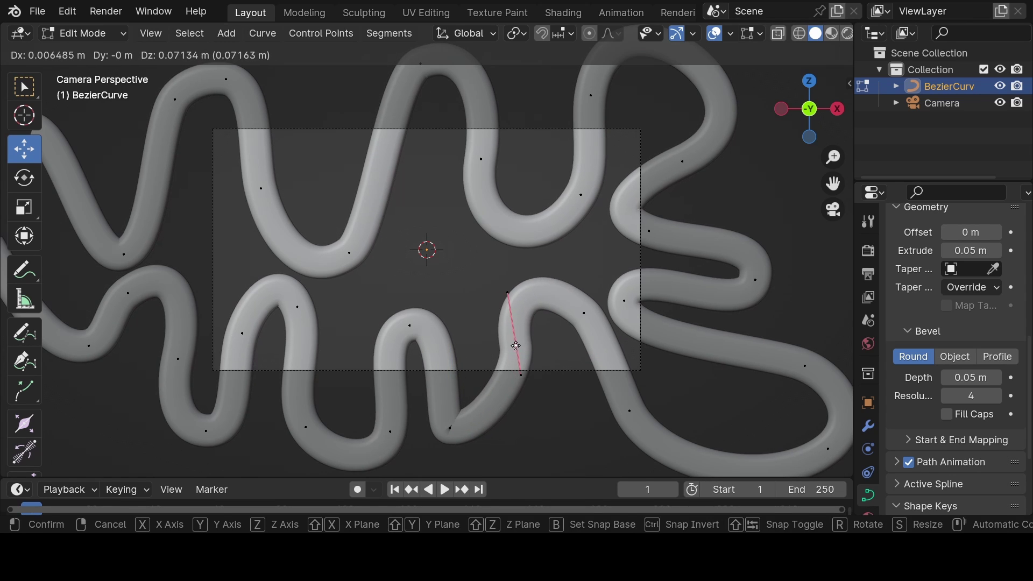
drag(500, 340, 503, 344)
click(503, 345)
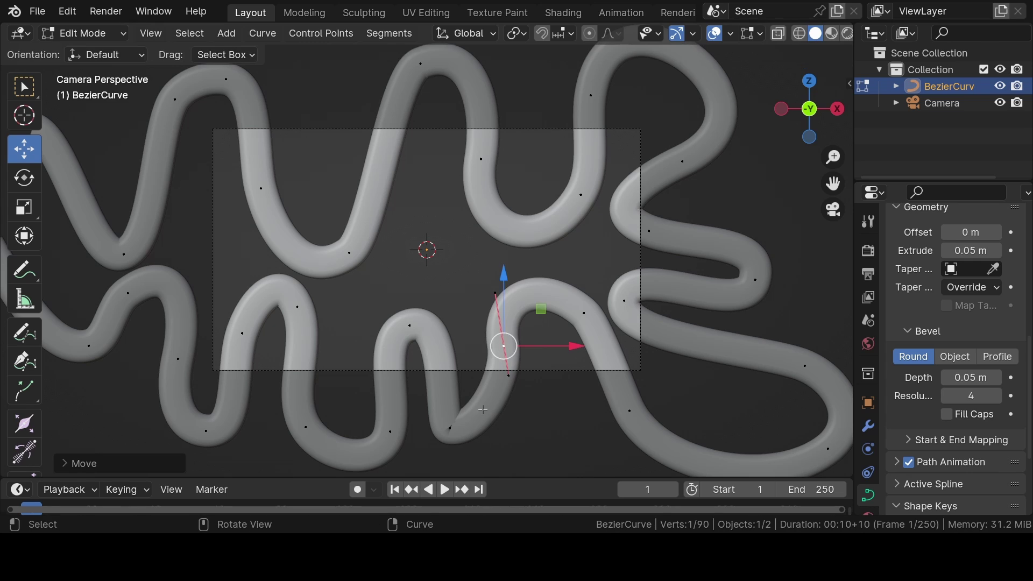
Rotate and lengthen the bottom point's handle, lengthen the central lower handle, then return to Object Mode
click(454, 430)
key(r)
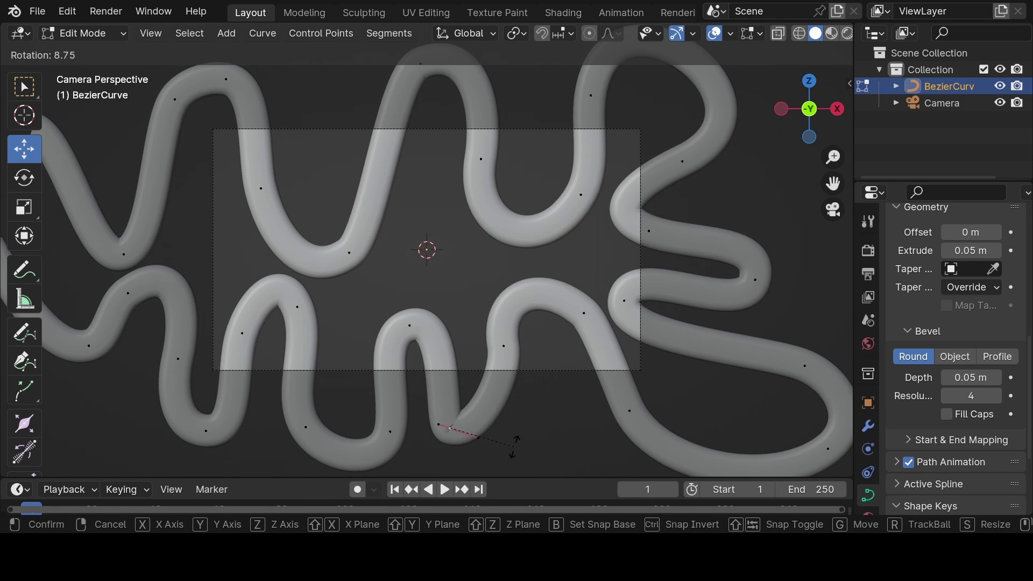
click(514, 447)
key(s)
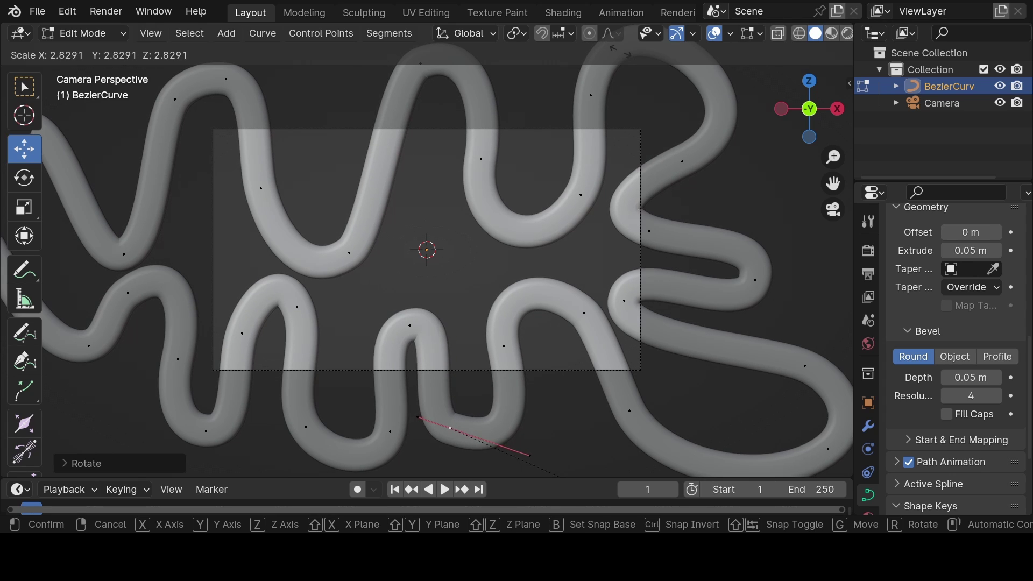
click(560, 471)
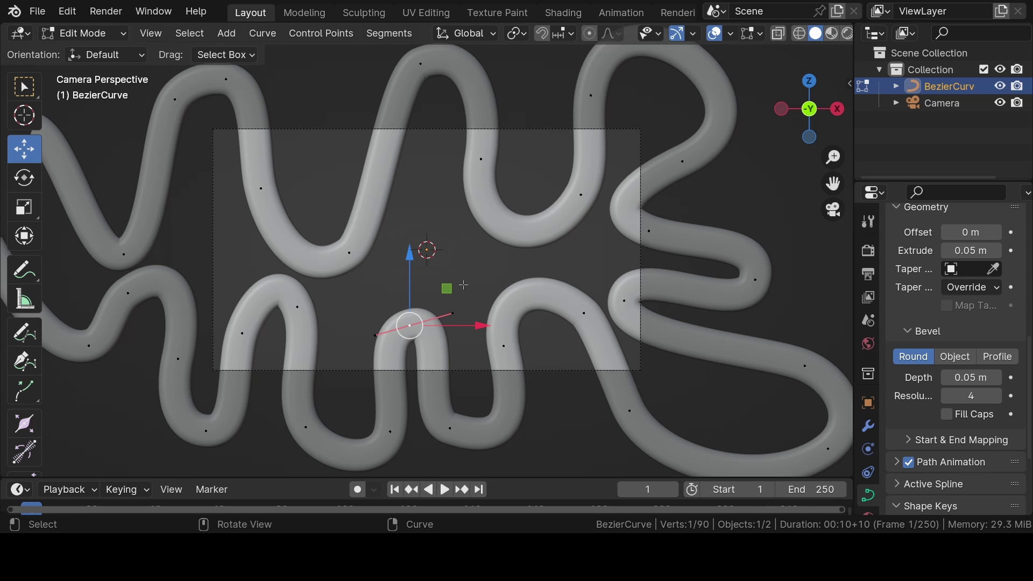
key(s)
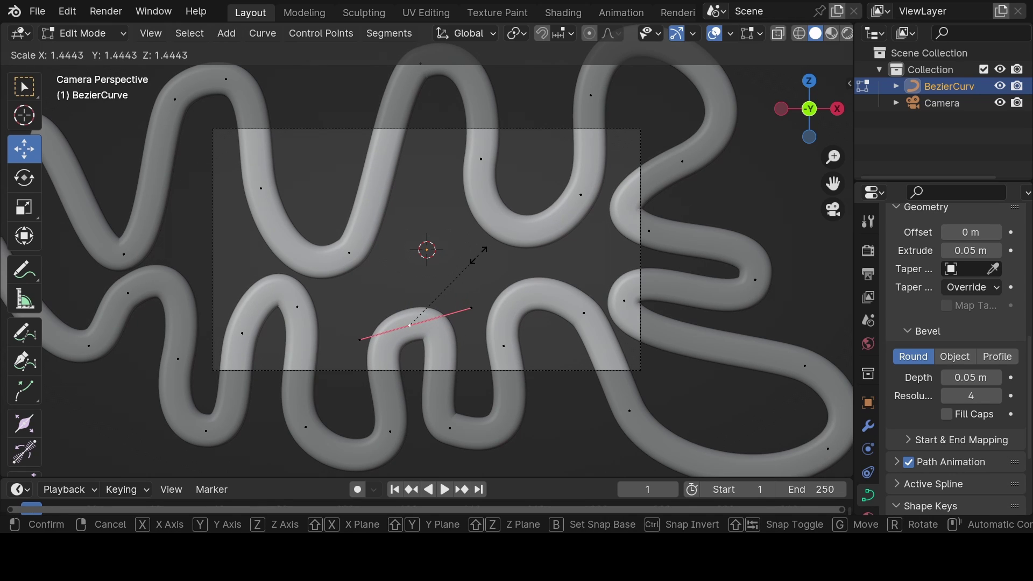
click(473, 260)
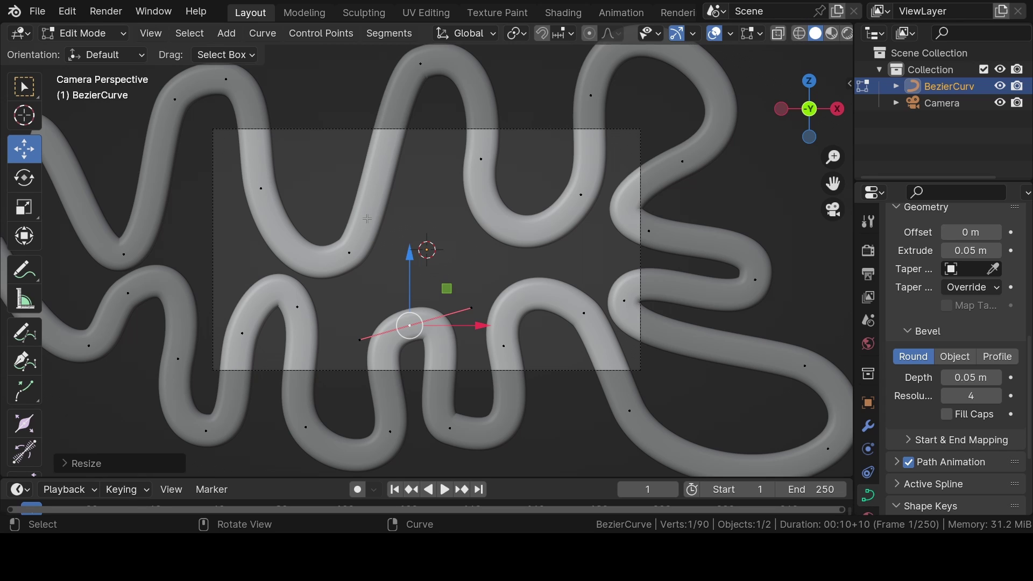
key(Tab)
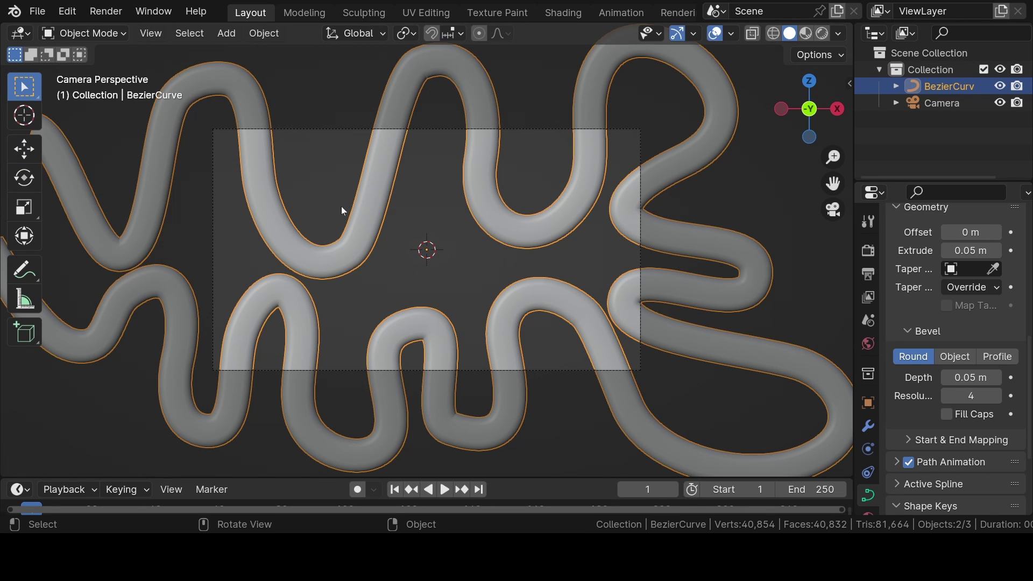
Set bevel resolution 32, apply the Crown Molding profile, and enable Sample Straight Edges and Even Lengths
click(975, 395)
text(32)
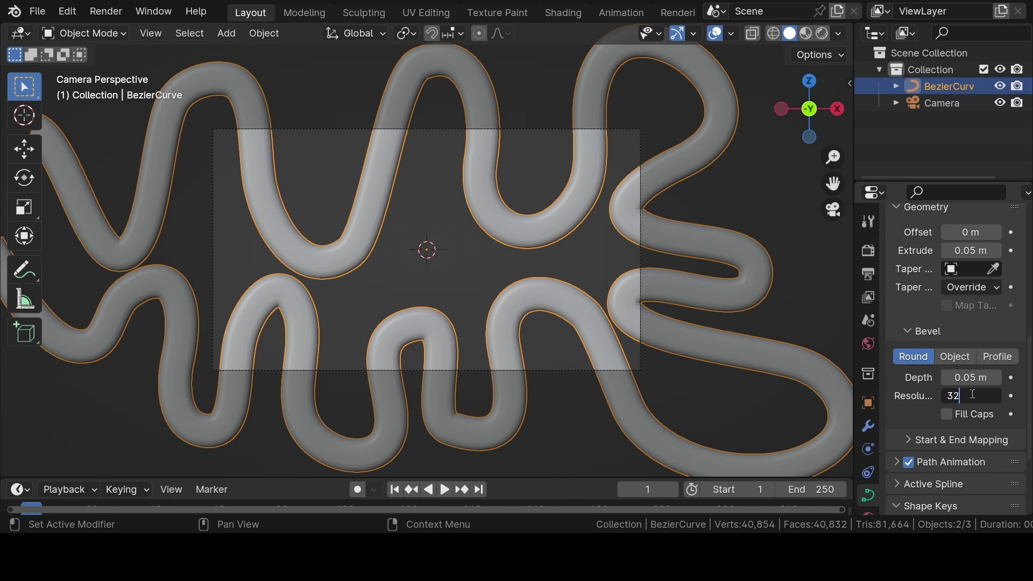
key(Return)
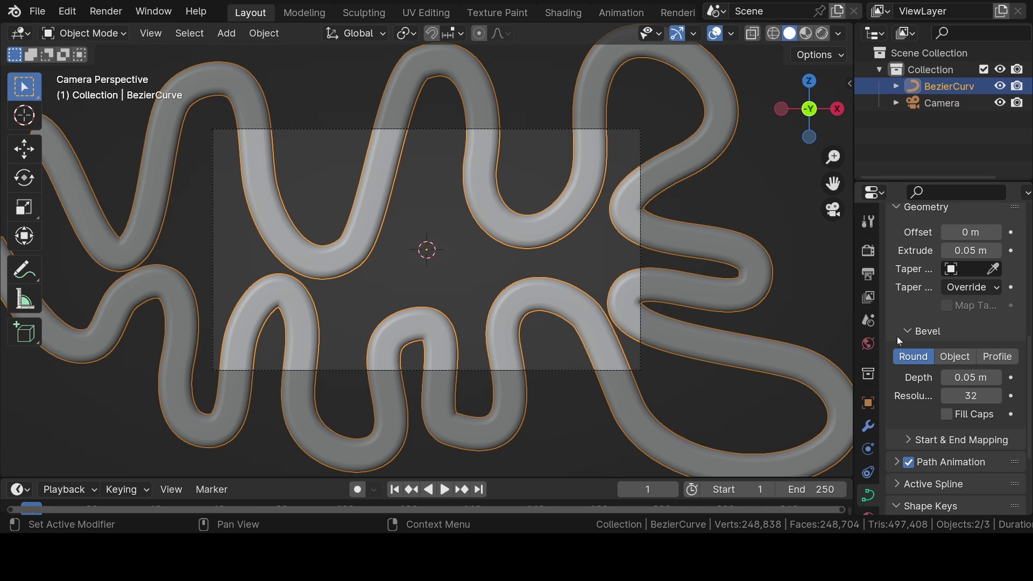
click(997, 356)
scroll(910, 385, down, 4)
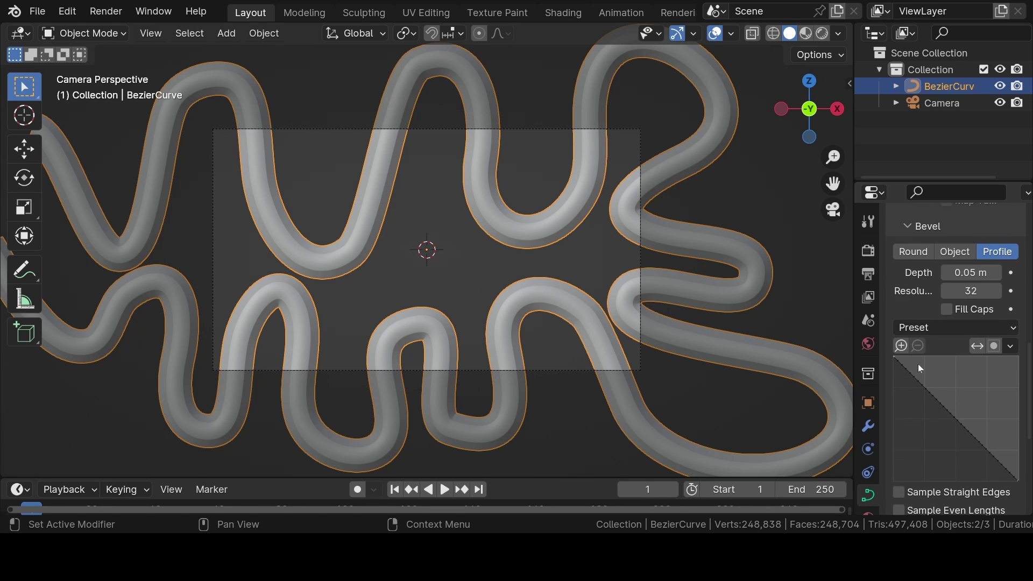
click(945, 327)
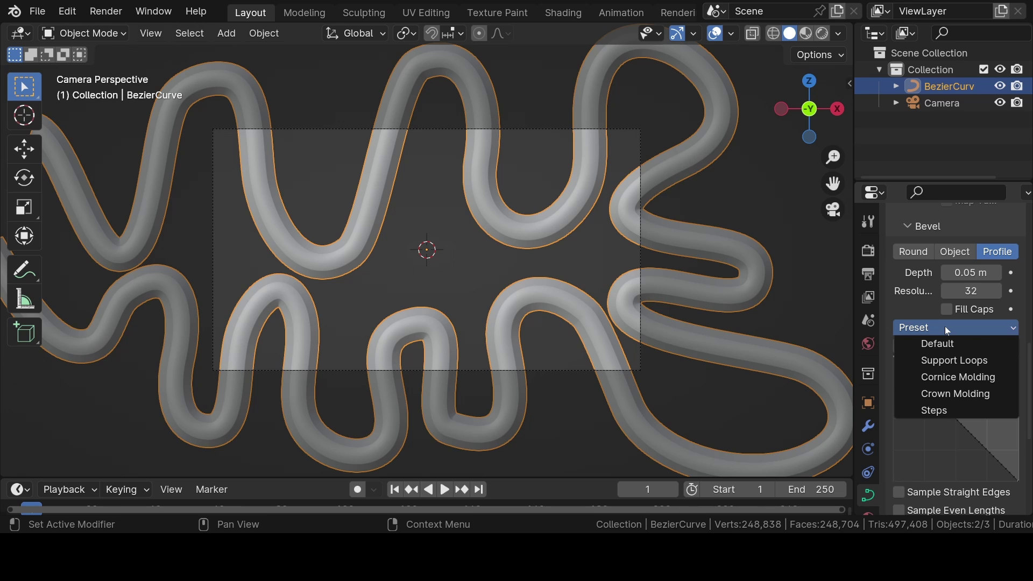
click(966, 394)
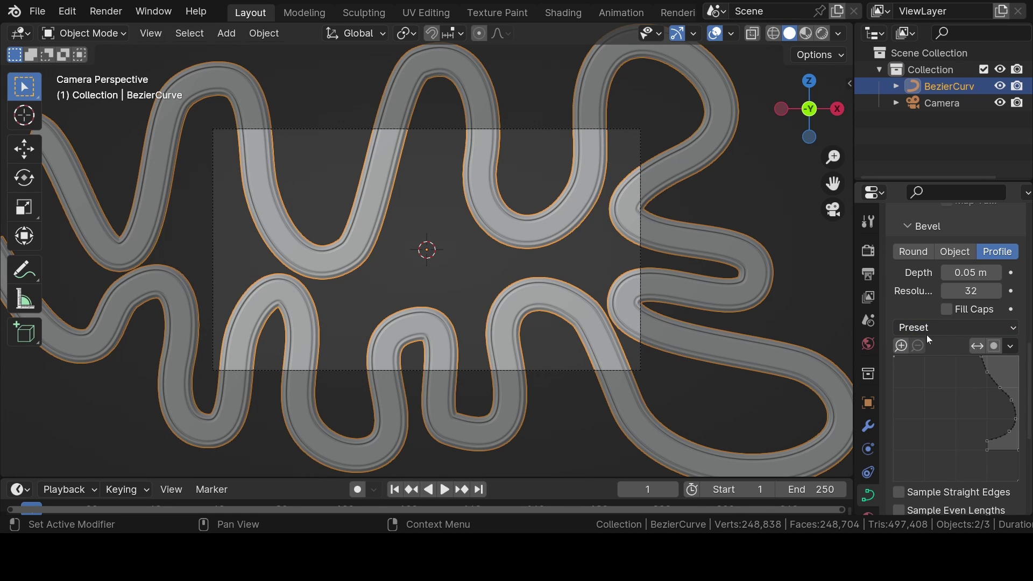
scroll(929, 339, down, 4)
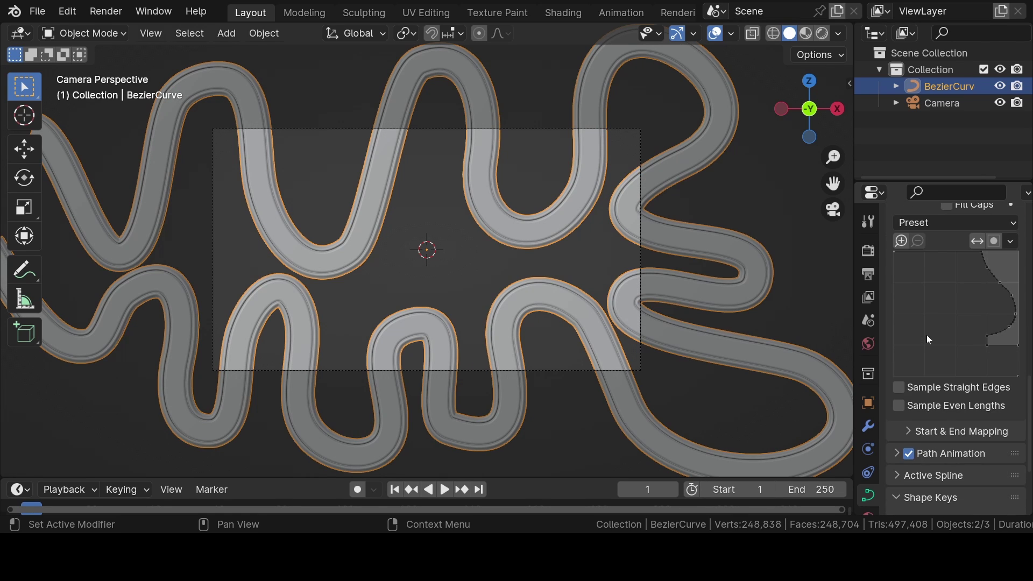
click(899, 386)
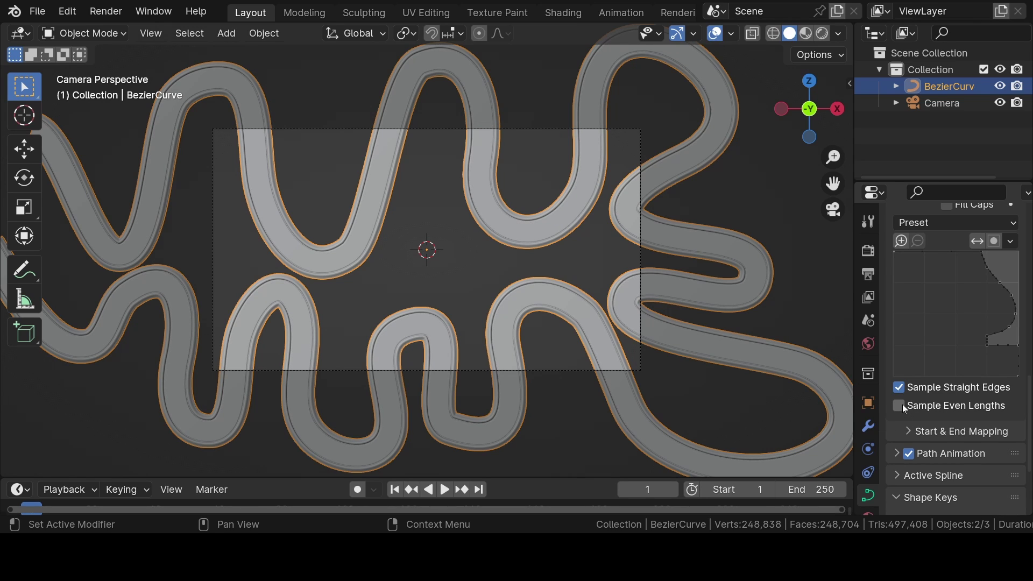
click(902, 404)
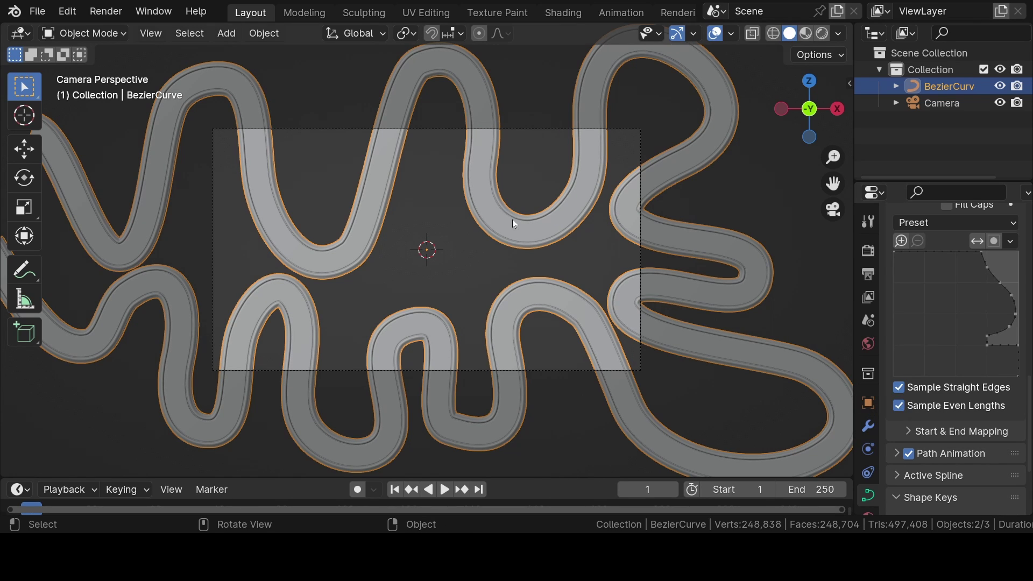
Rotate the curve to 27°, 182°, -23° and scale it to 0.84, 3.92, 1.21
click(870, 401)
scroll(901, 321, up, 5)
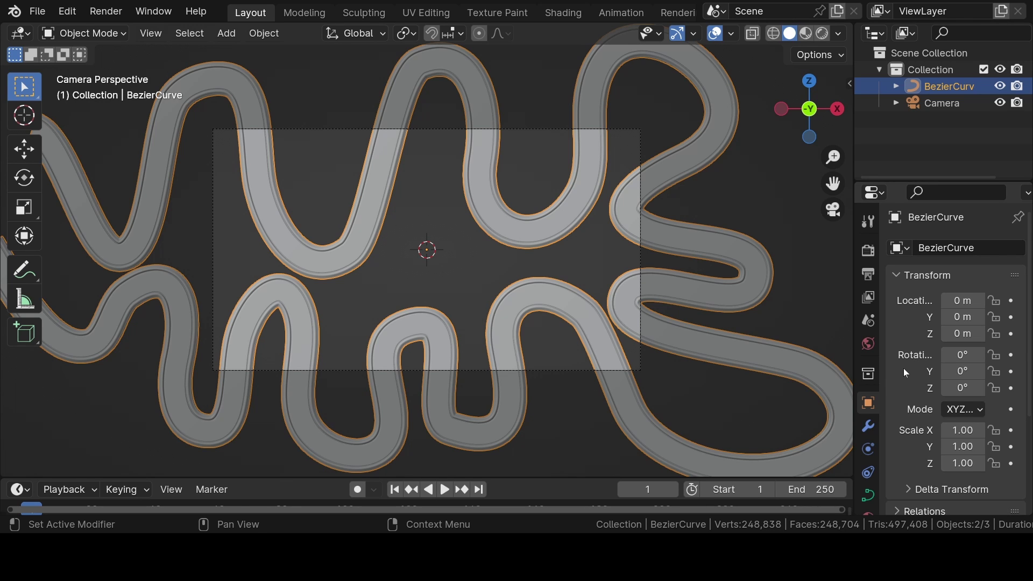
drag(947, 371, 927, 354)
drag(963, 388, 1004, 354)
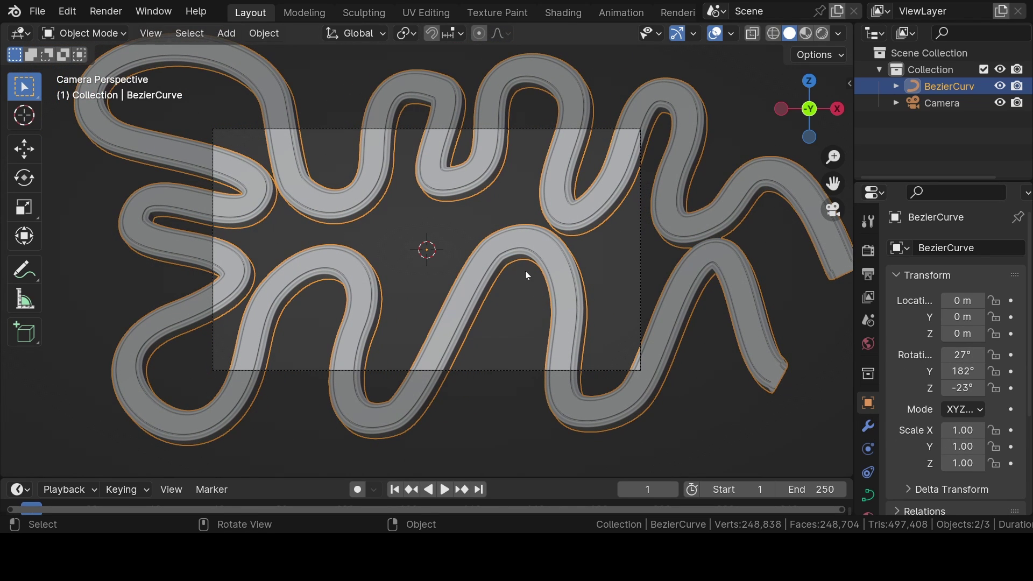
drag(962, 447, 1027, 446)
drag(963, 430, 947, 461)
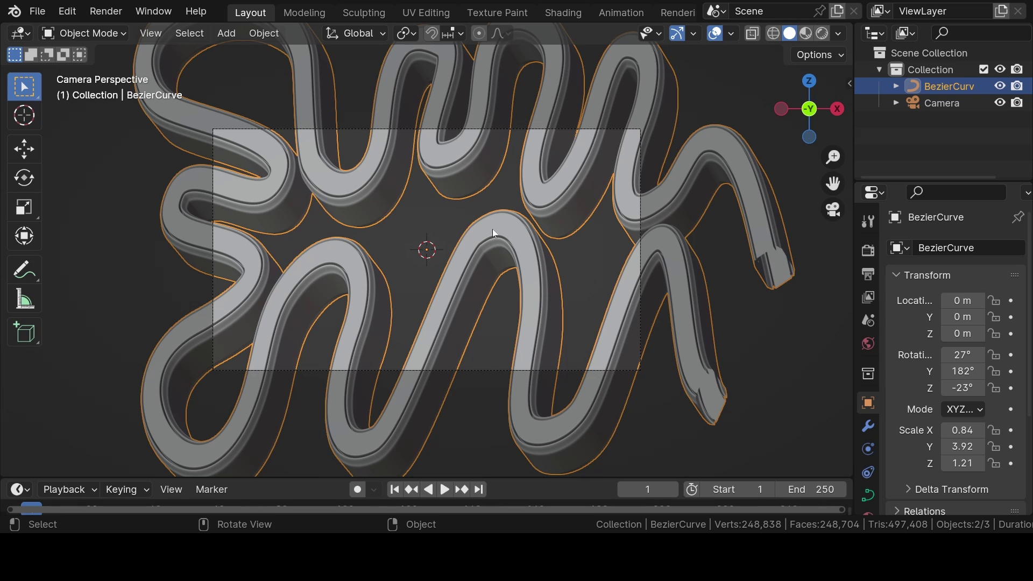
Add an Array modifier to the tube curve
click(870, 427)
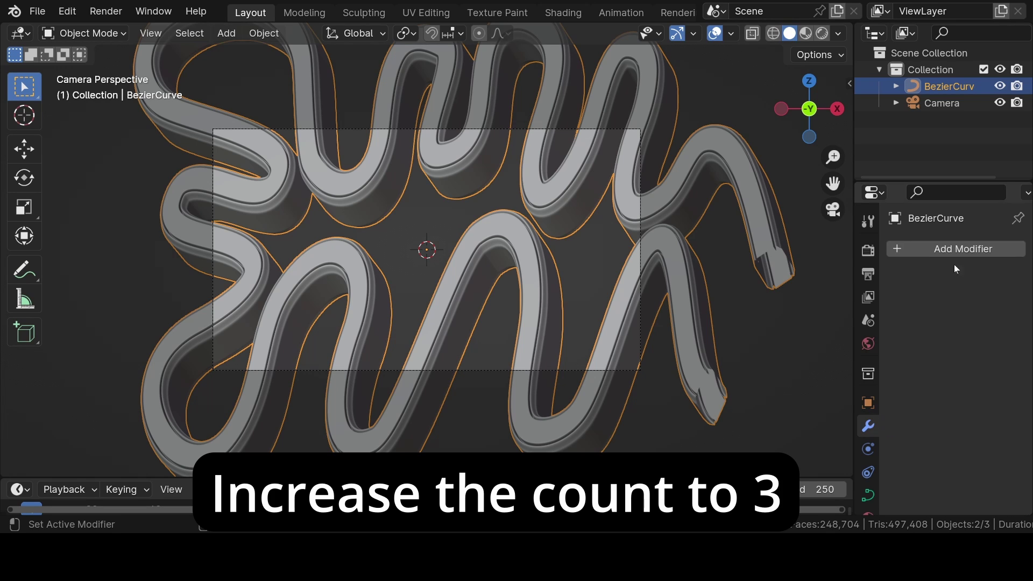
click(986, 250)
mouse_move(996, 307)
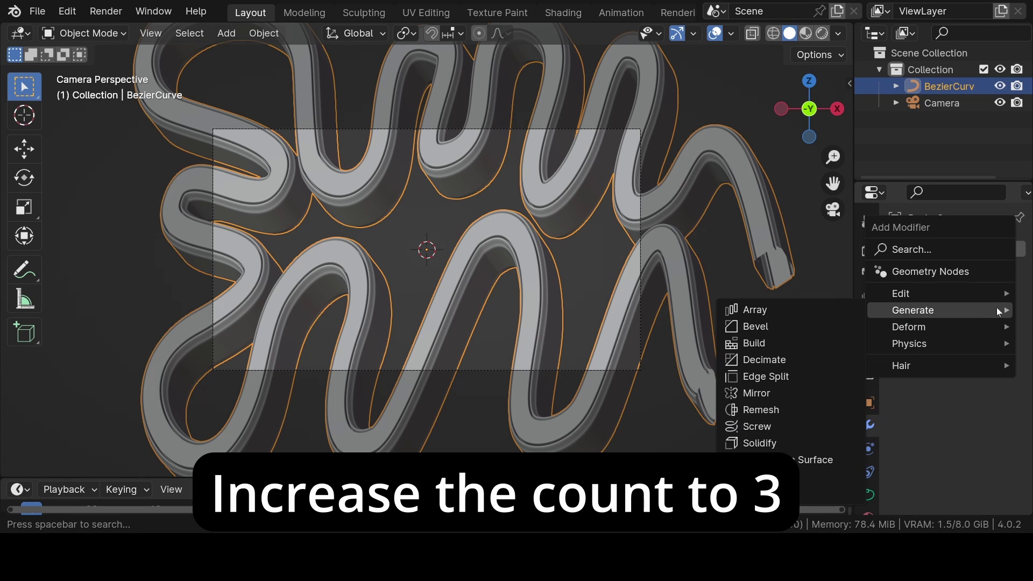
click(751, 307)
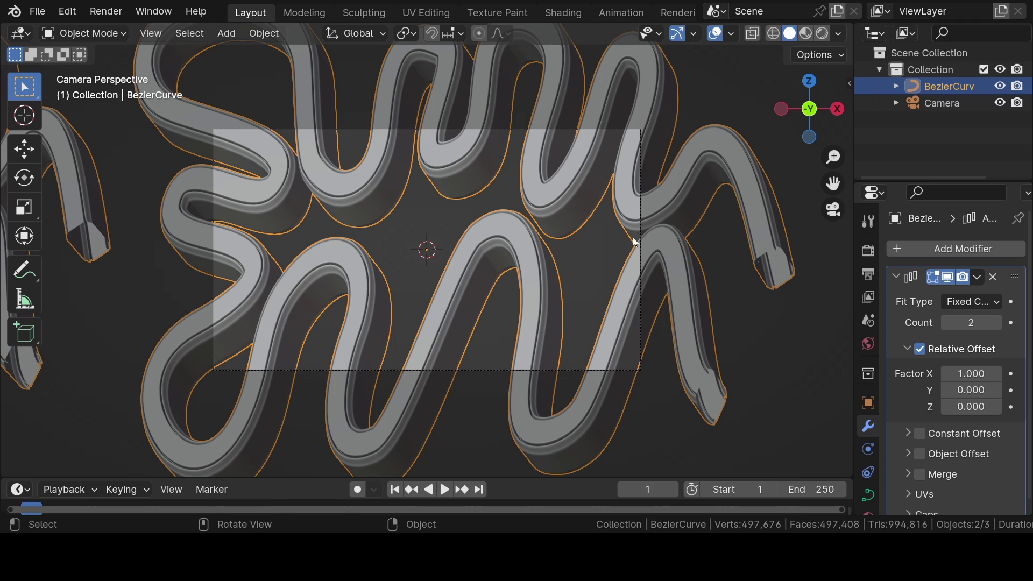
Set the array to 3 copies using a constant offset of -0.18, -0.17, 0.29 m instead of relative
click(997, 321)
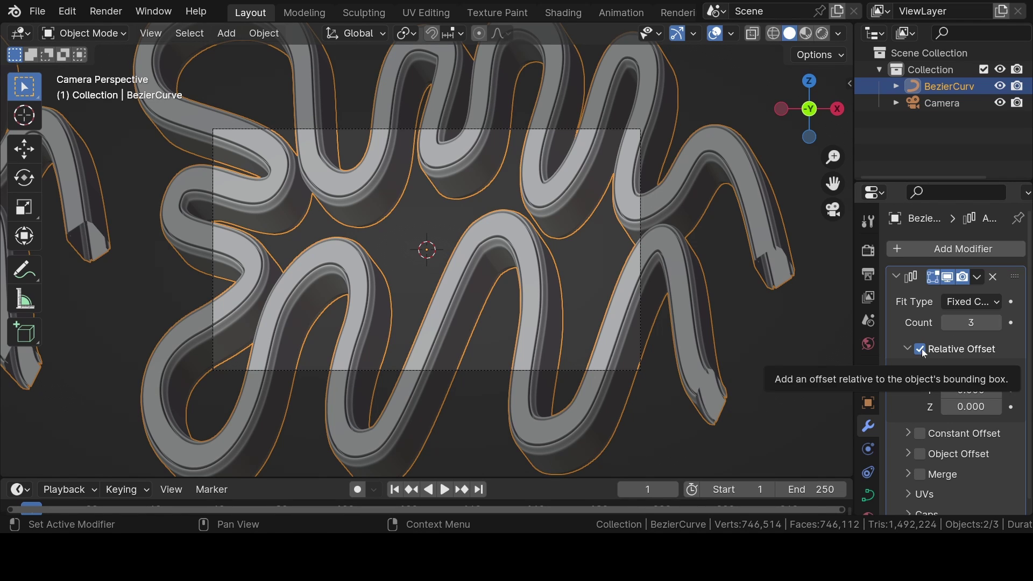
click(921, 348)
click(909, 349)
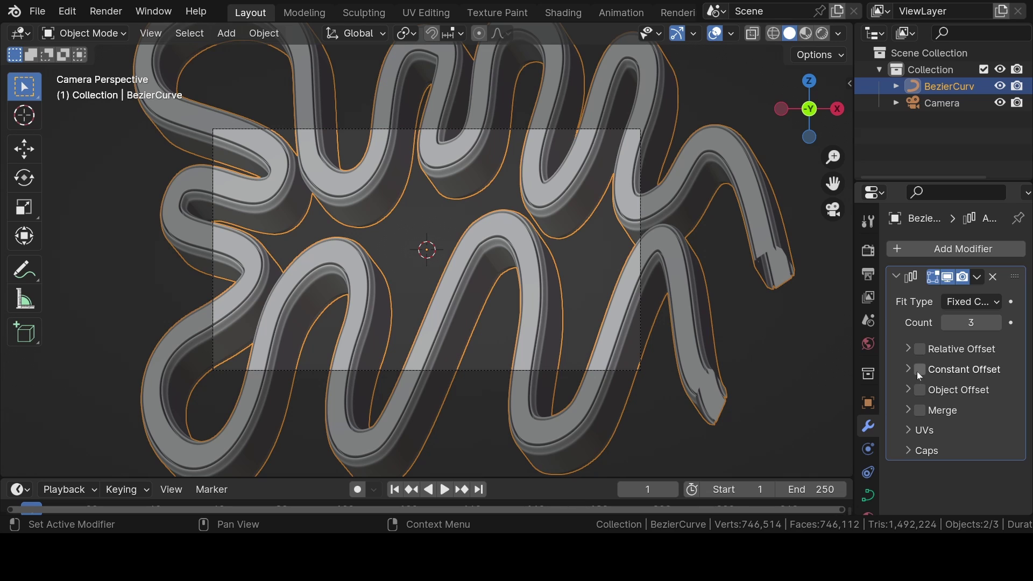
click(920, 369)
click(908, 369)
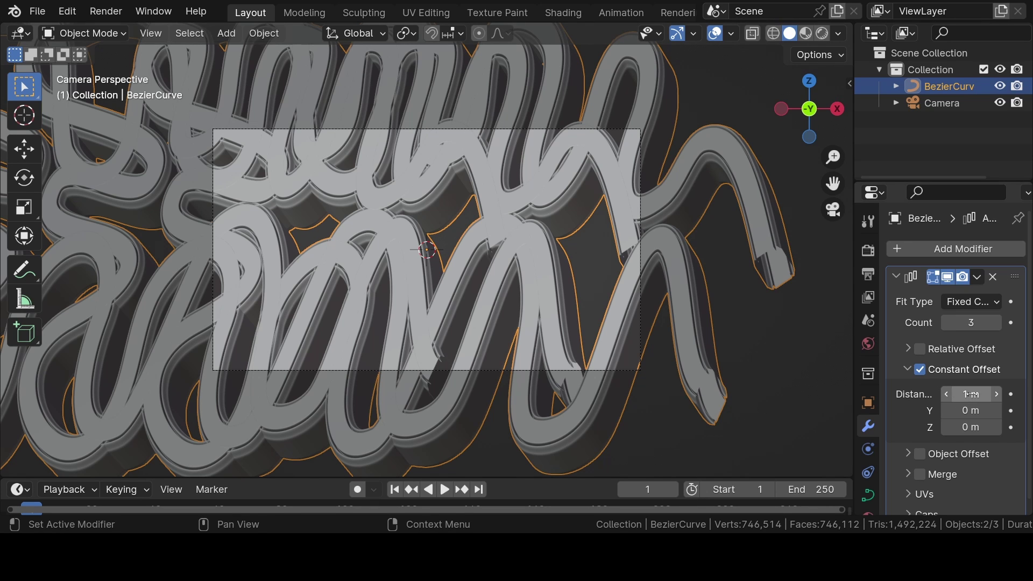
drag(971, 395, 908, 394)
drag(971, 411, 986, 427)
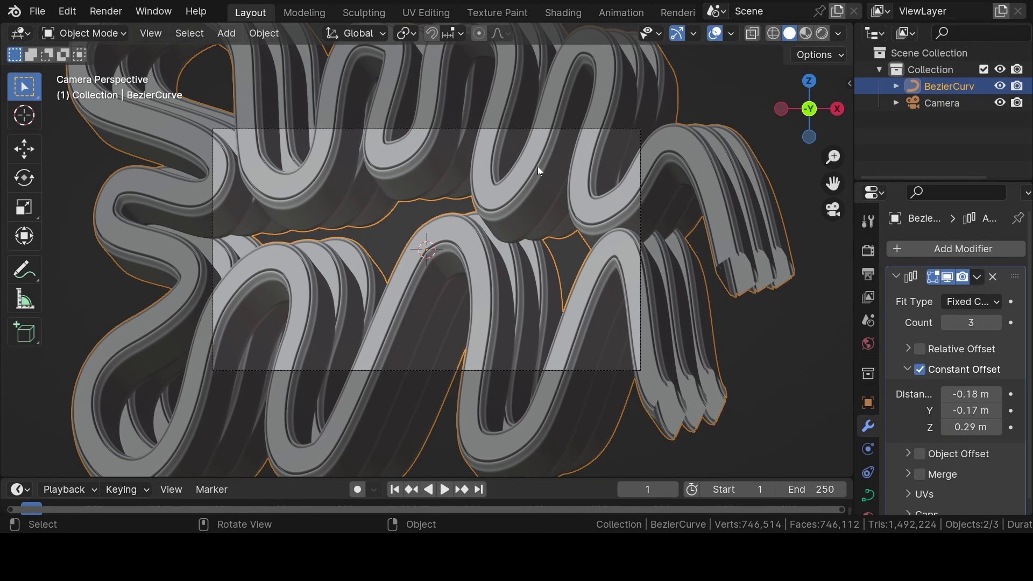
Switch the render engine to Cycles with GPU Compute as the device
click(868, 251)
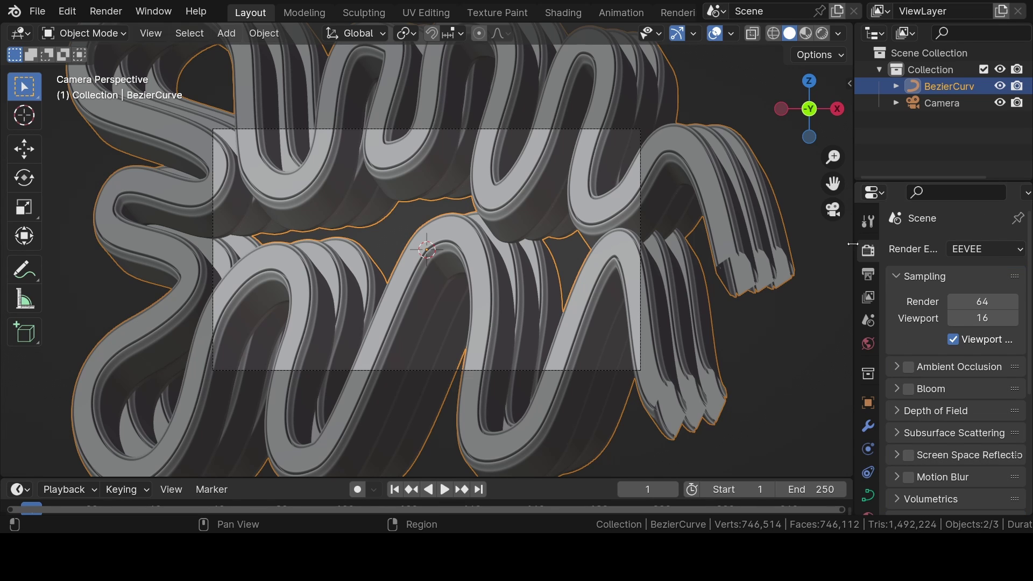
click(988, 252)
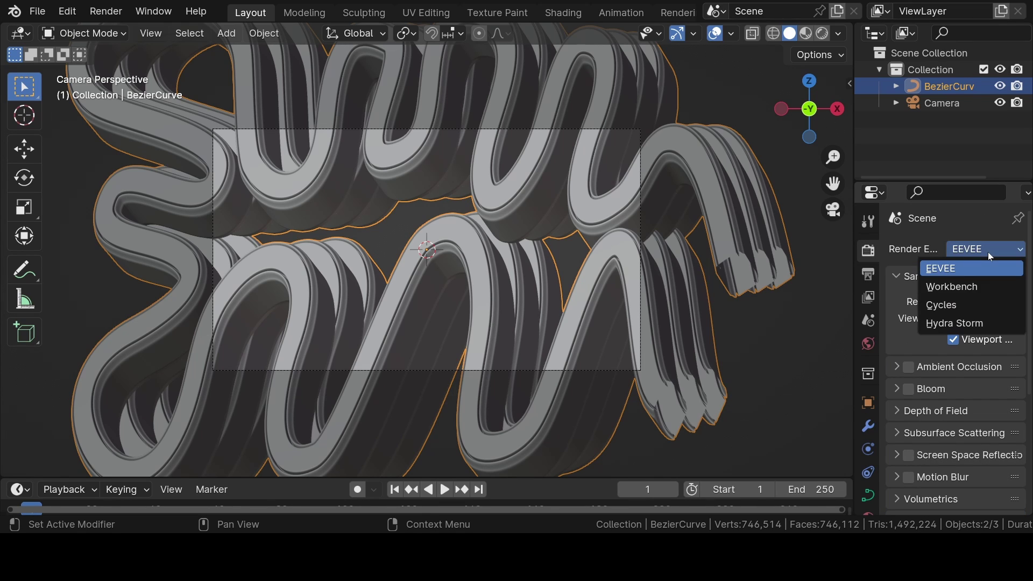
click(959, 306)
click(970, 292)
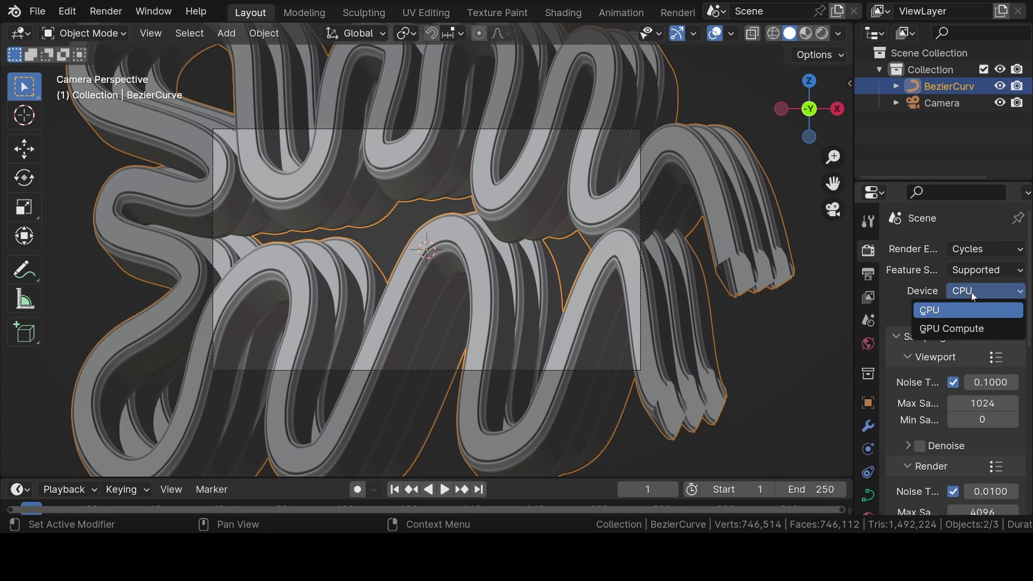
click(968, 328)
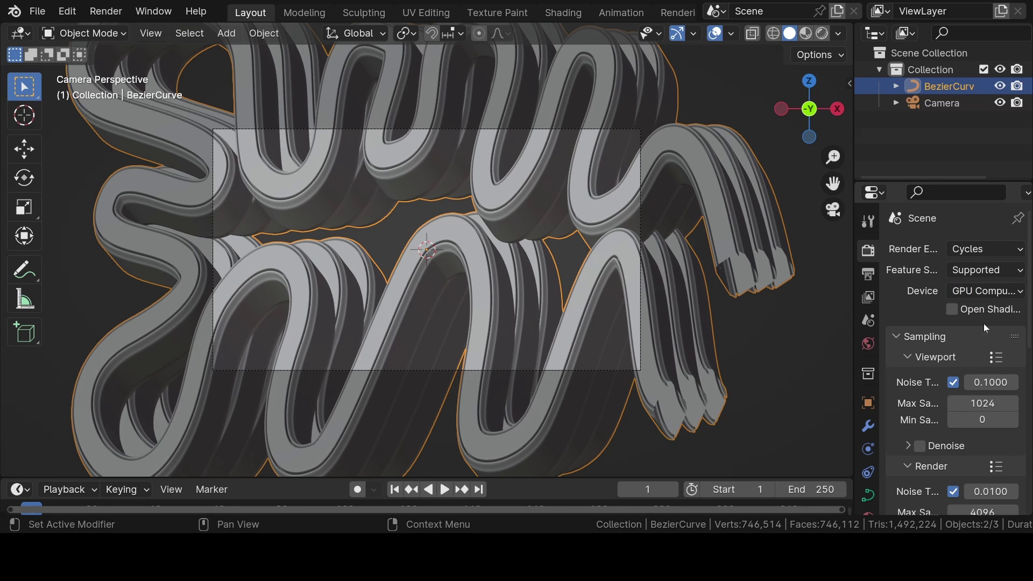
Set viewport max samples to 32 and render max samples to 250
click(983, 404)
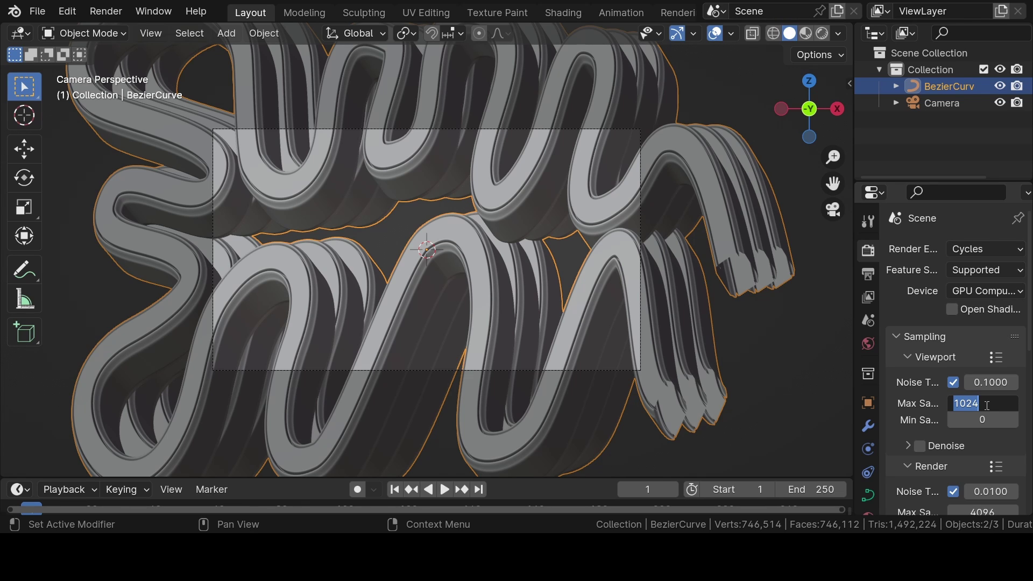
text(32)
key(Return)
scroll(985, 406, down, 5)
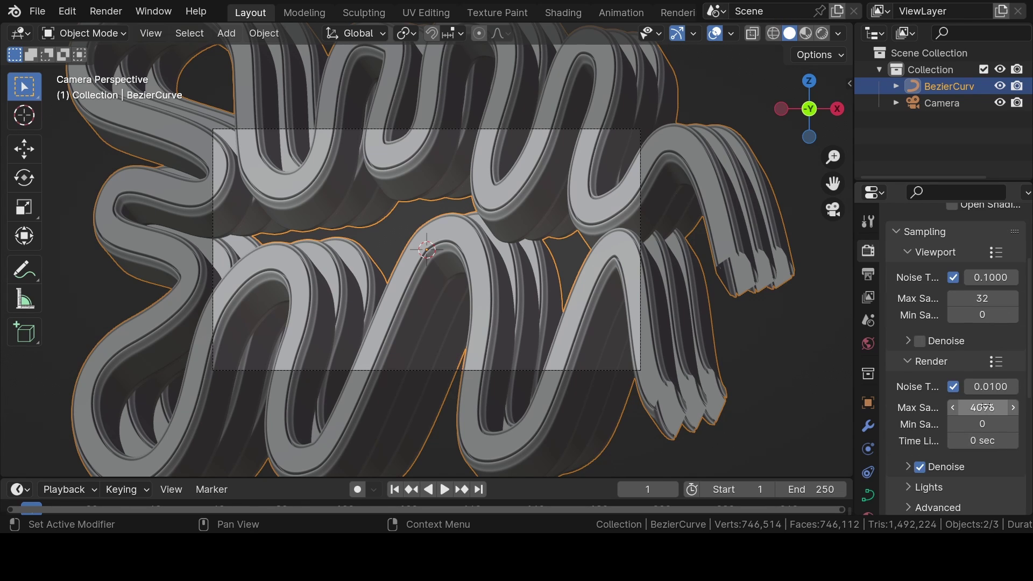
click(982, 408)
text(250)
key(Return)
scroll(980, 407, down, 10)
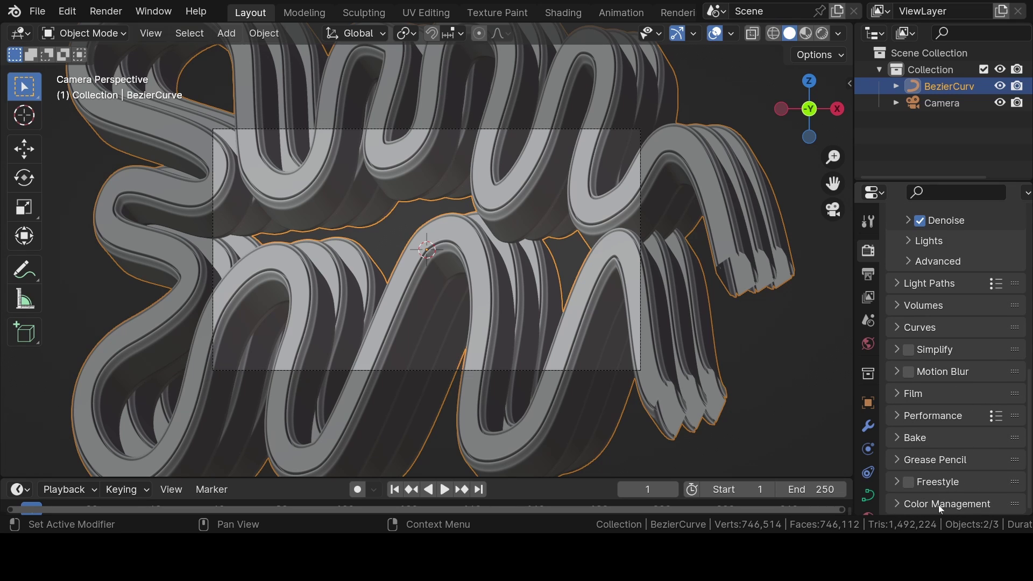
Apply the Very High Contrast look under Color Management
click(941, 503)
scroll(947, 336, down, 6)
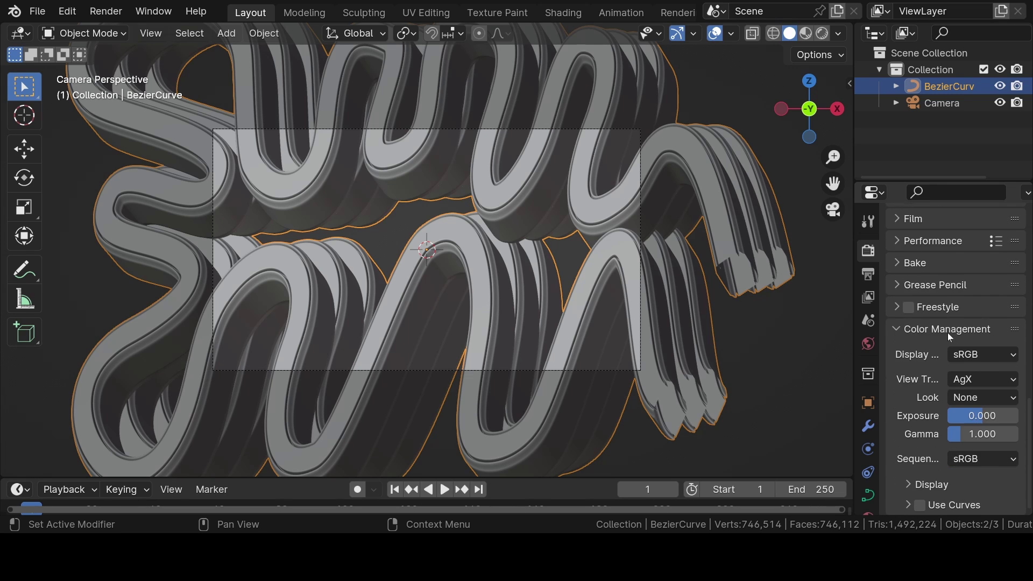
click(981, 396)
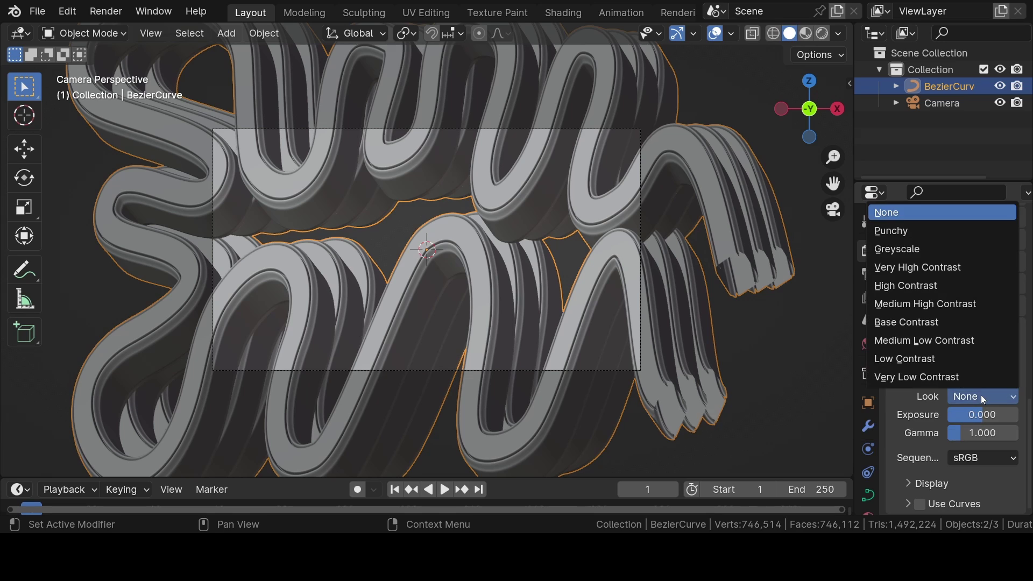
click(944, 267)
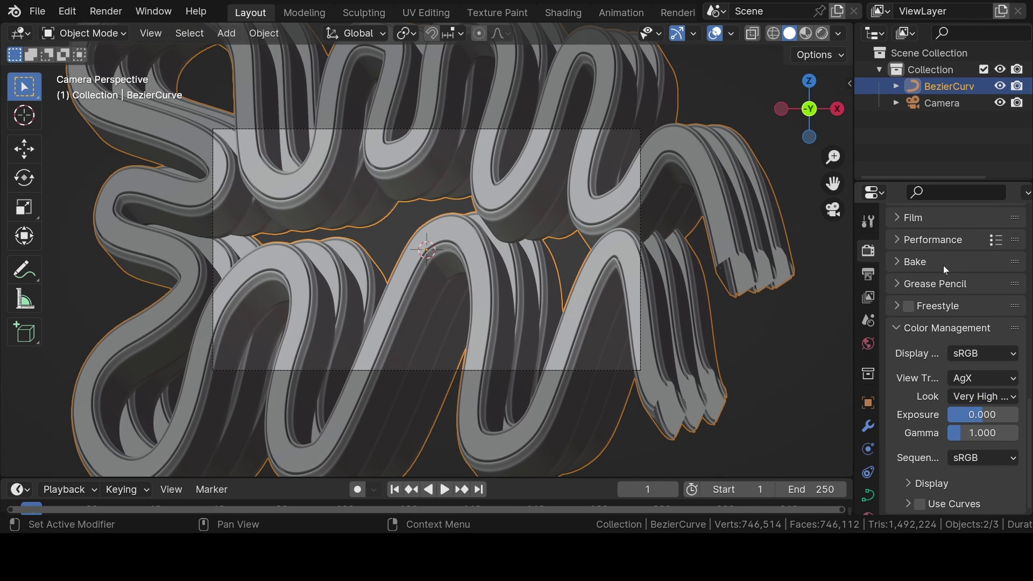
click(869, 344)
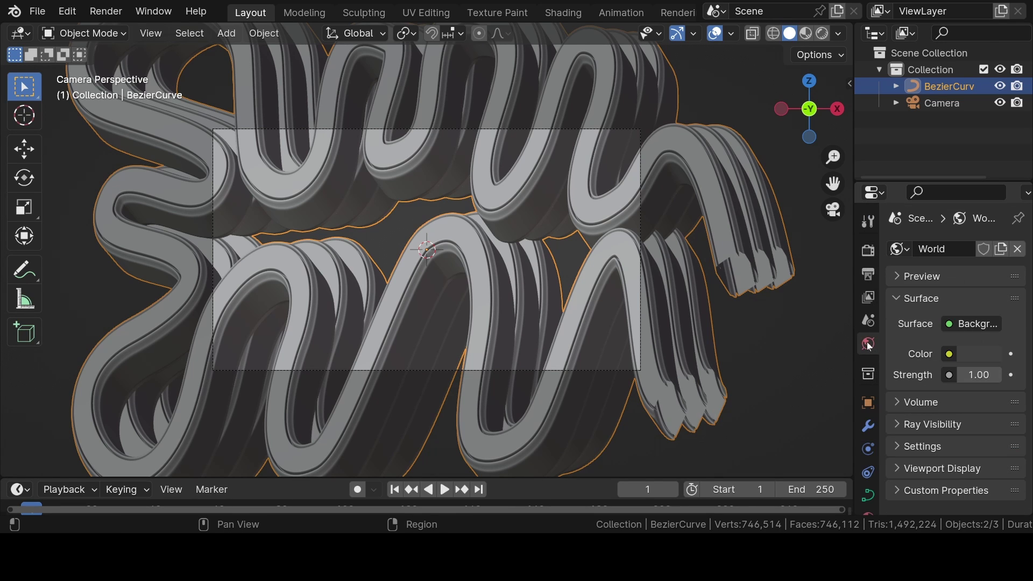
Set the World background colour to pure black, HSV value 0
click(988, 353)
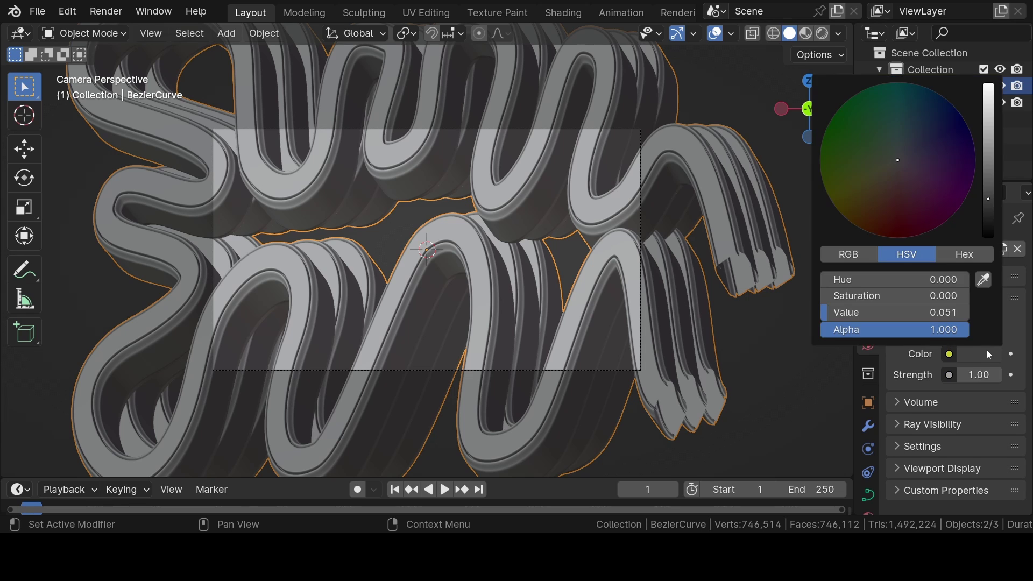
drag(988, 199, 996, 242)
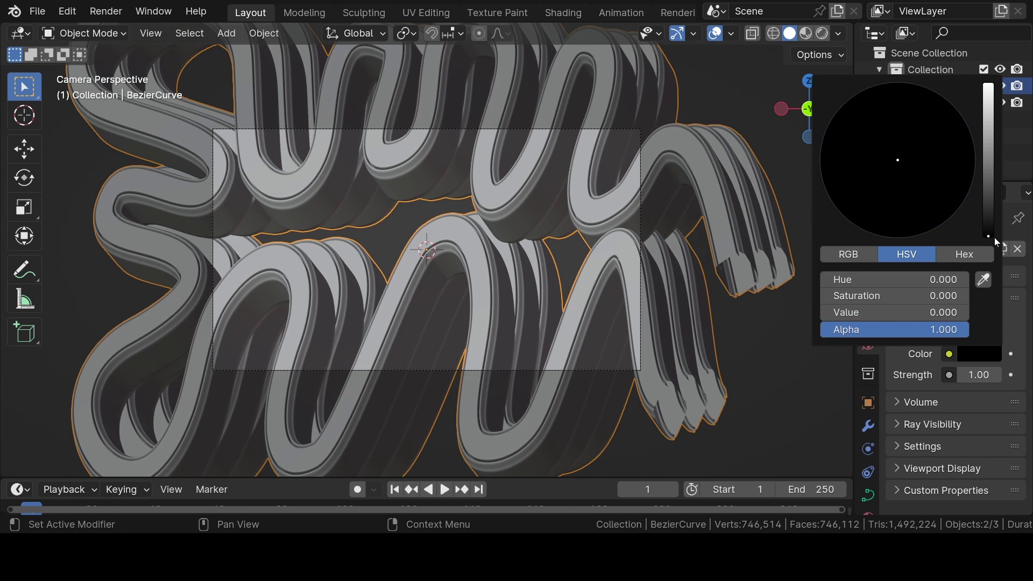
scroll(362, 183, down, 3)
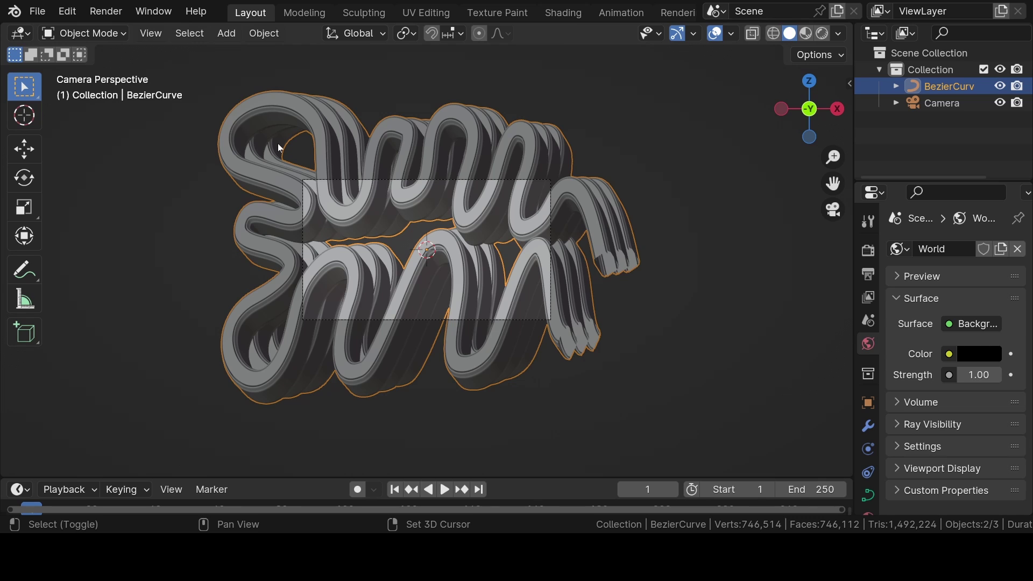
key(shift+a)
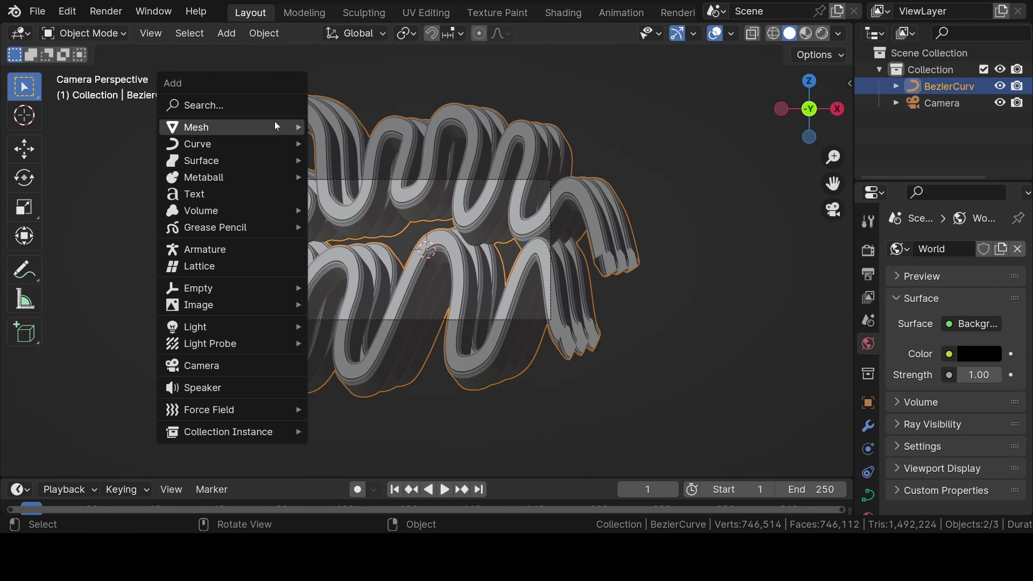
Add a plane and, in Edit Mode from top view, enlarge it to cover the tubes
mouse_move(281, 127)
click(377, 127)
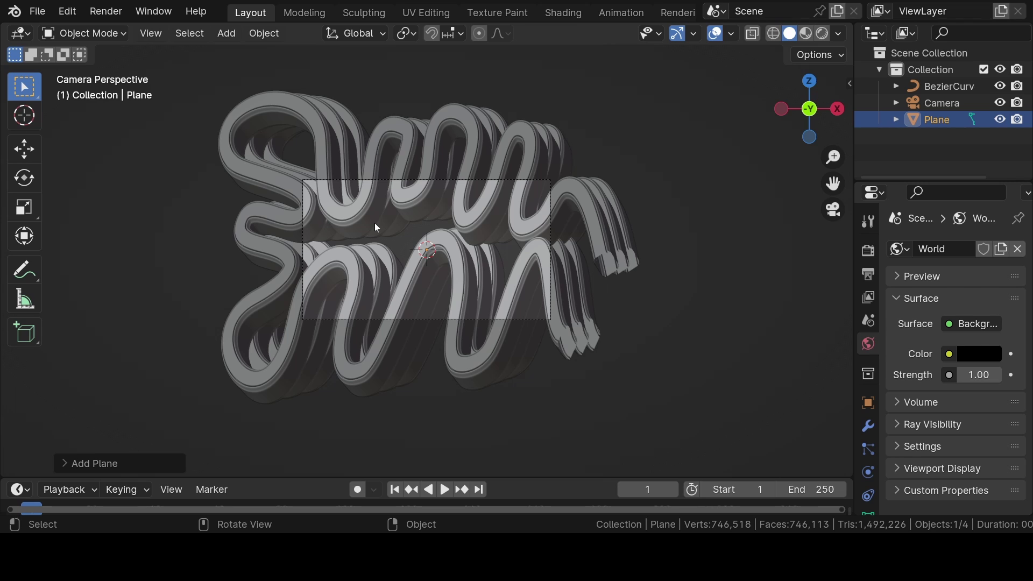
key(KP_7)
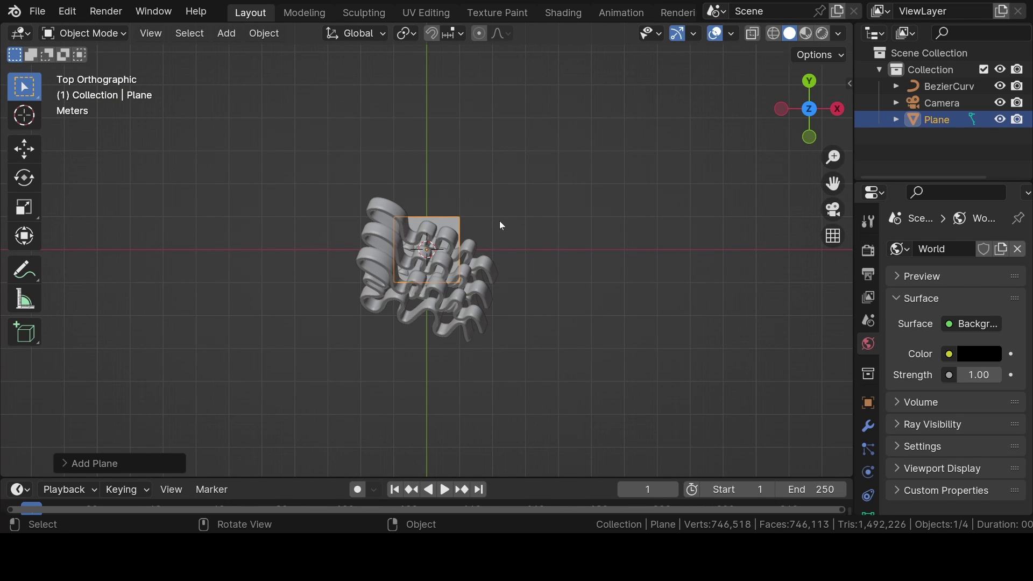
key(Tab)
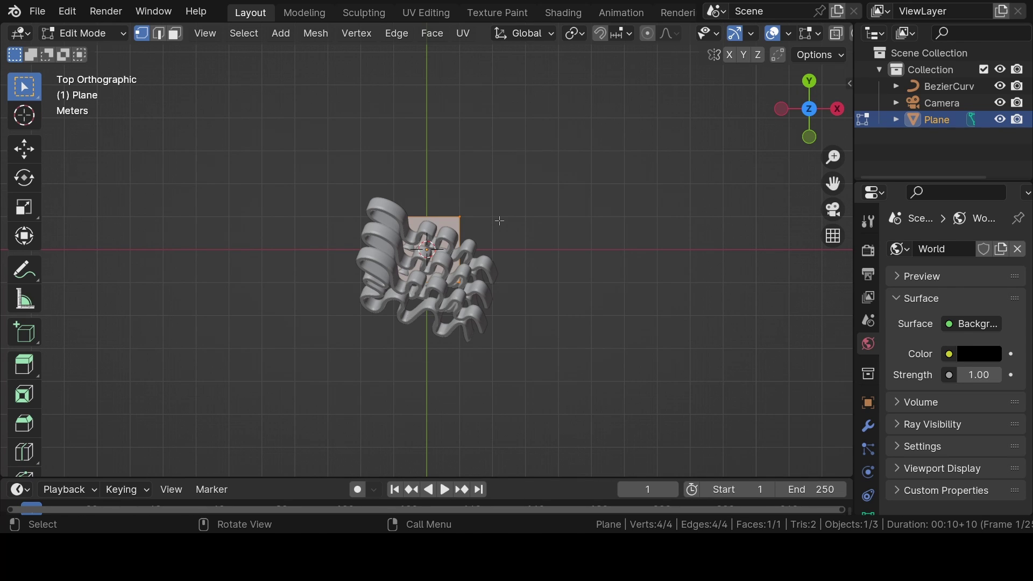
key(s)
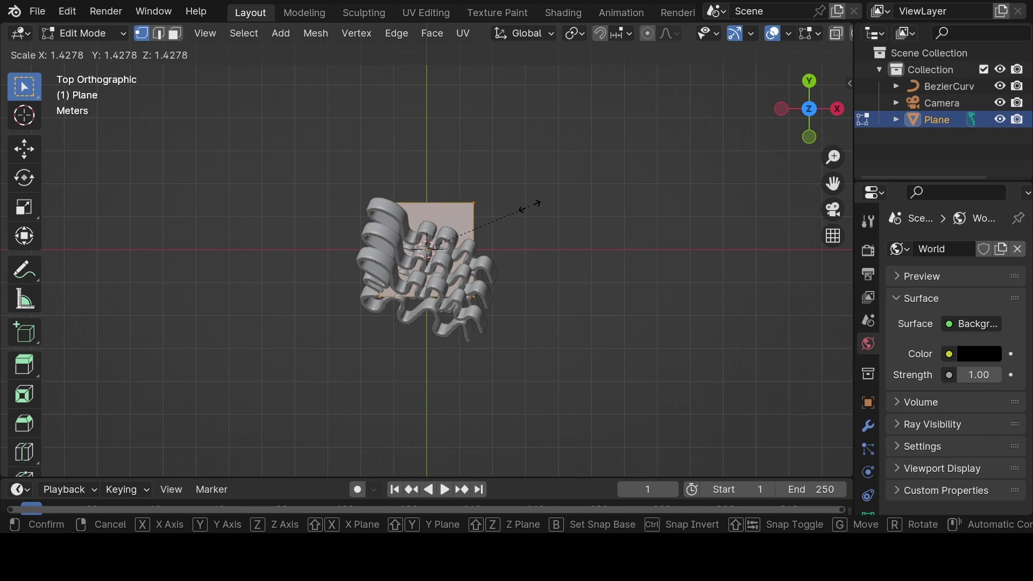
click(662, 162)
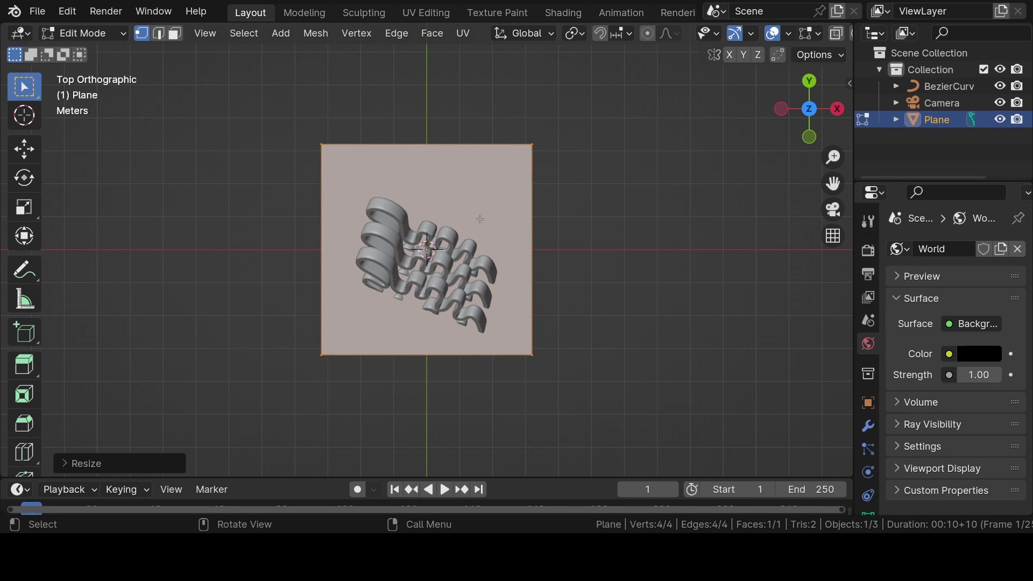
Raise the plane along Z about 1.871 m above the curves and duplicate it in place
middle_drag(502, 342, 455, 159)
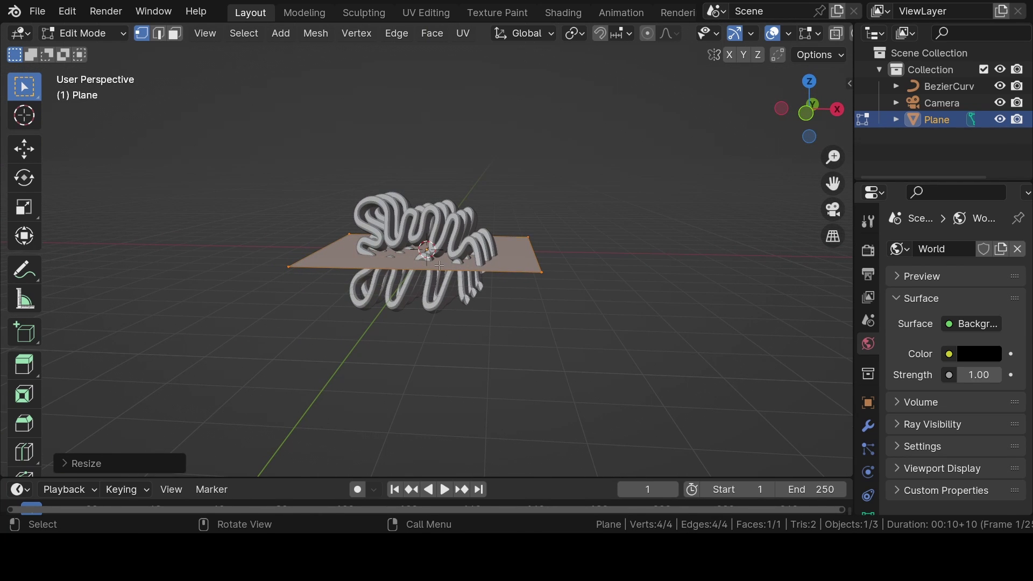
key(g)
key(z)
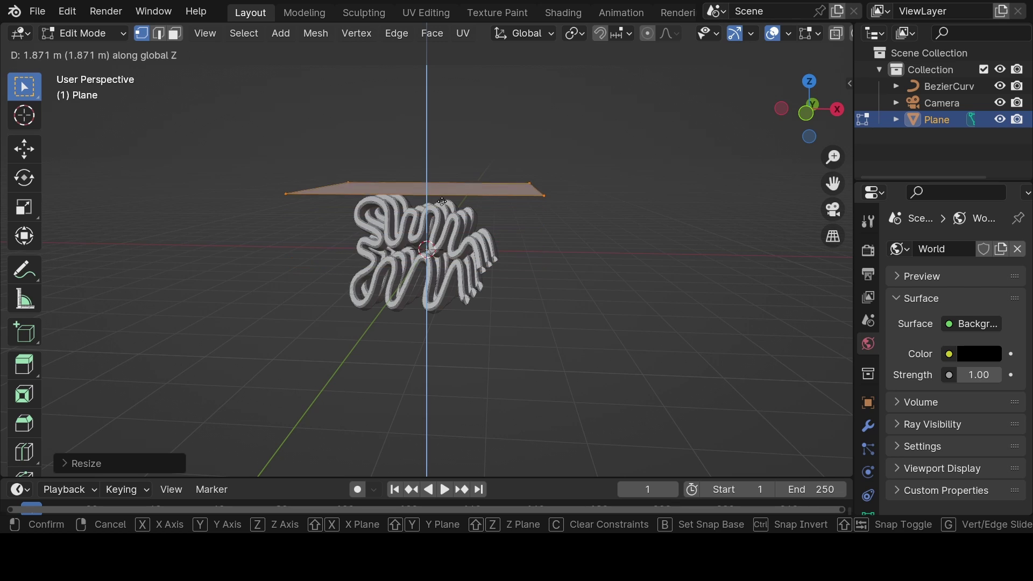
click(443, 199)
key(KP_1)
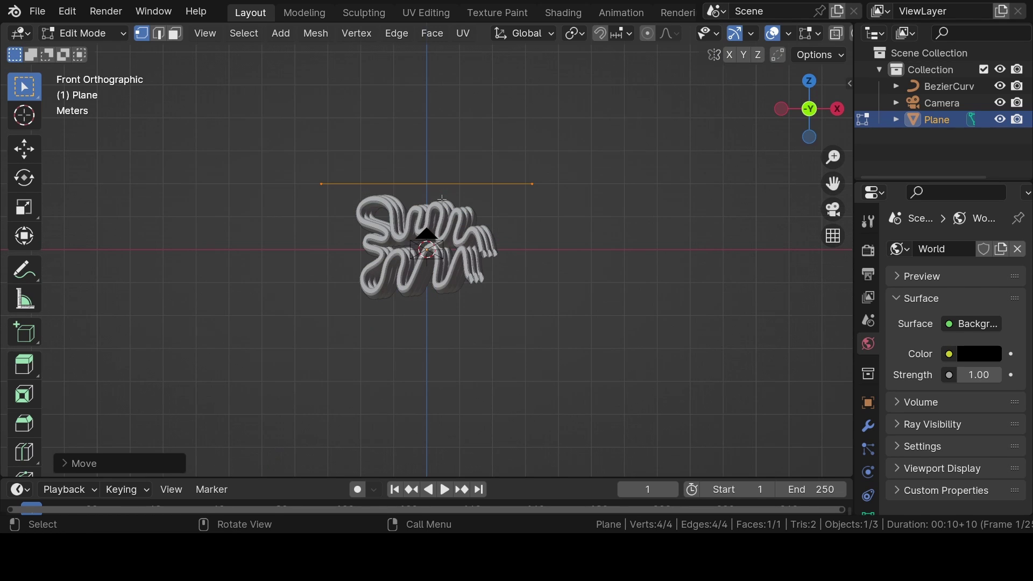
scroll(443, 199, up, 2)
key(shift+d)
right_click(443, 200)
Move the duplicated plane down along Z below the tube curves
key(g)
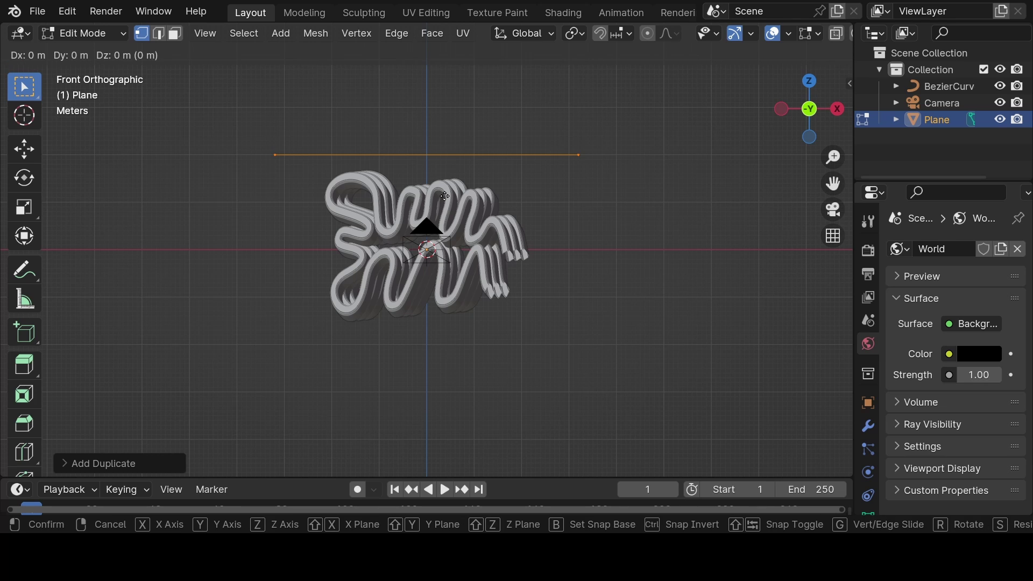
key(z)
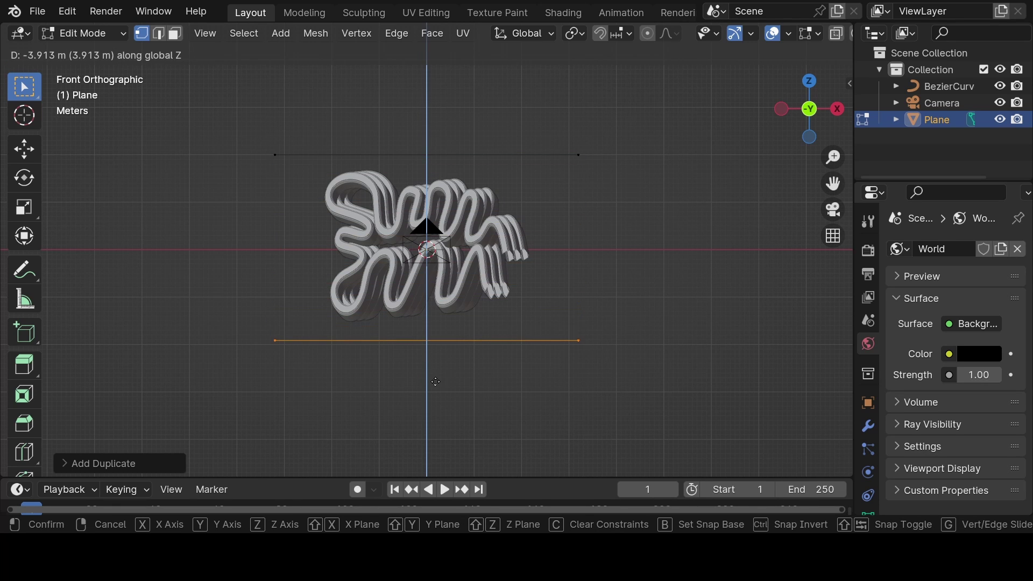
click(438, 371)
scroll(438, 268, down, 1)
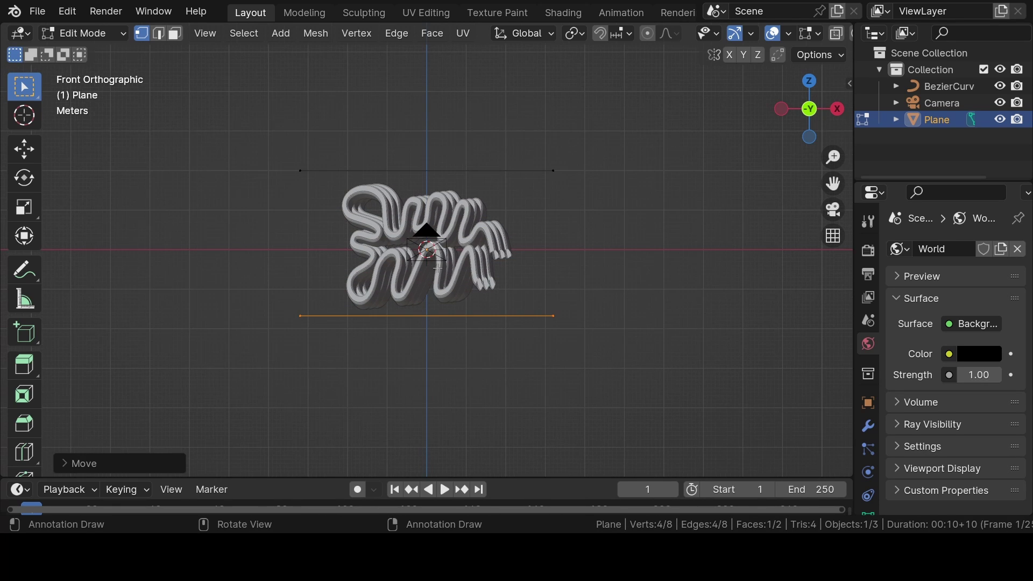
Duplicate the lower plane and rotate the copy -90° around X to stand upright
key(shift+d)
right_click(438, 268)
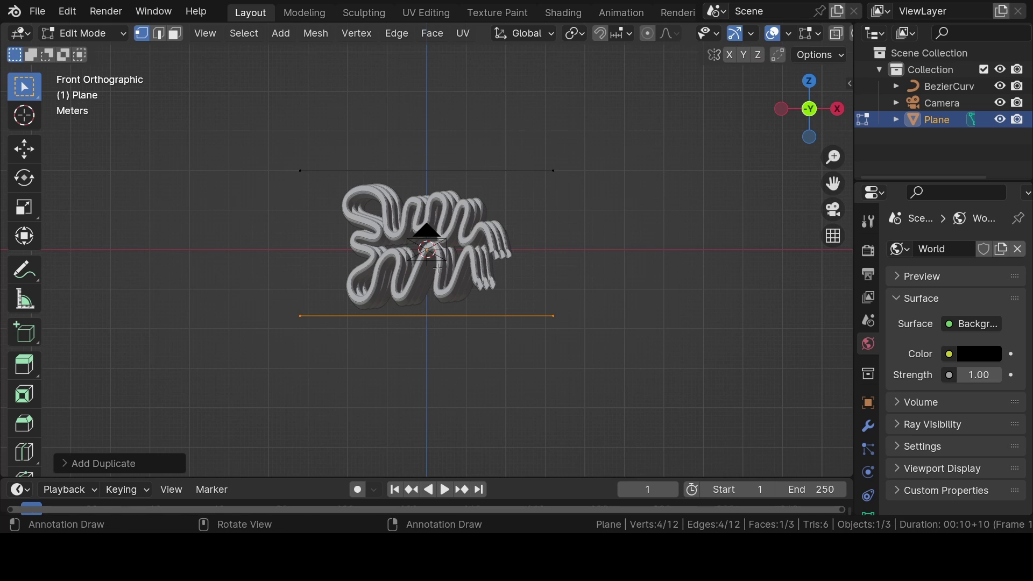
text(rx-90)
key(Return)
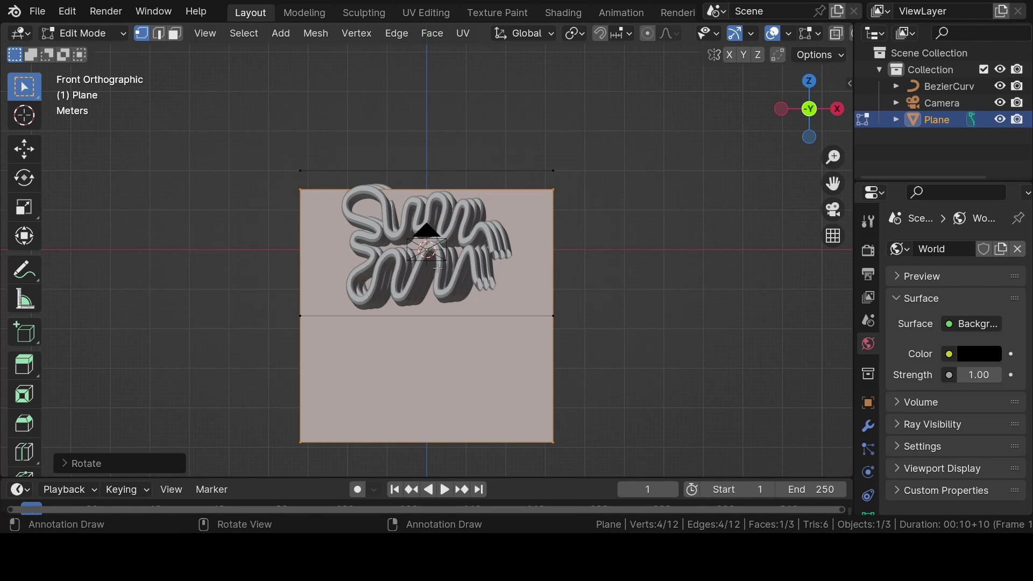
key(KP_7)
scroll(438, 268, down, 8)
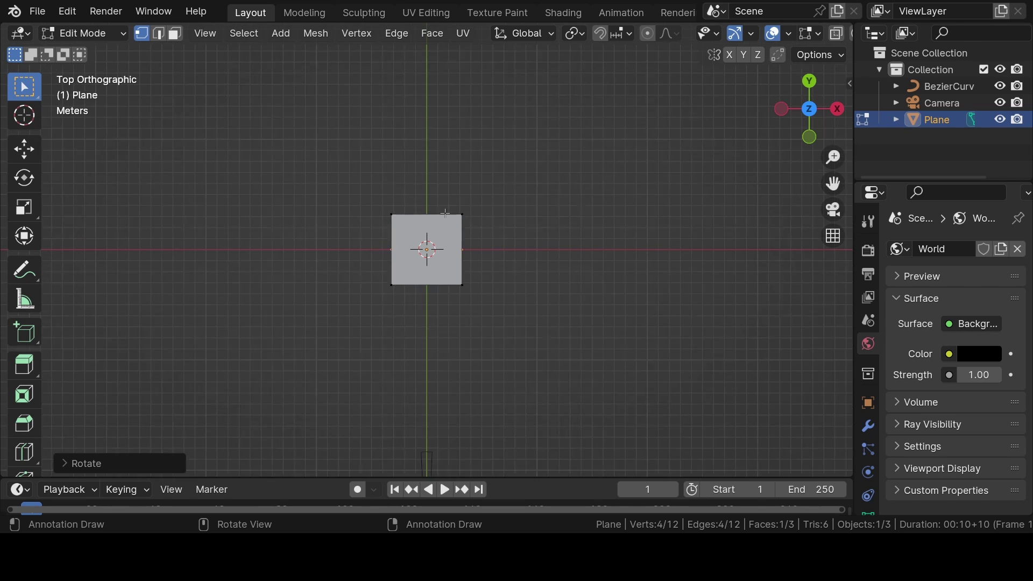
Move the upright wall behind the tubes, raise it along Z, and return to Object Mode
key(g)
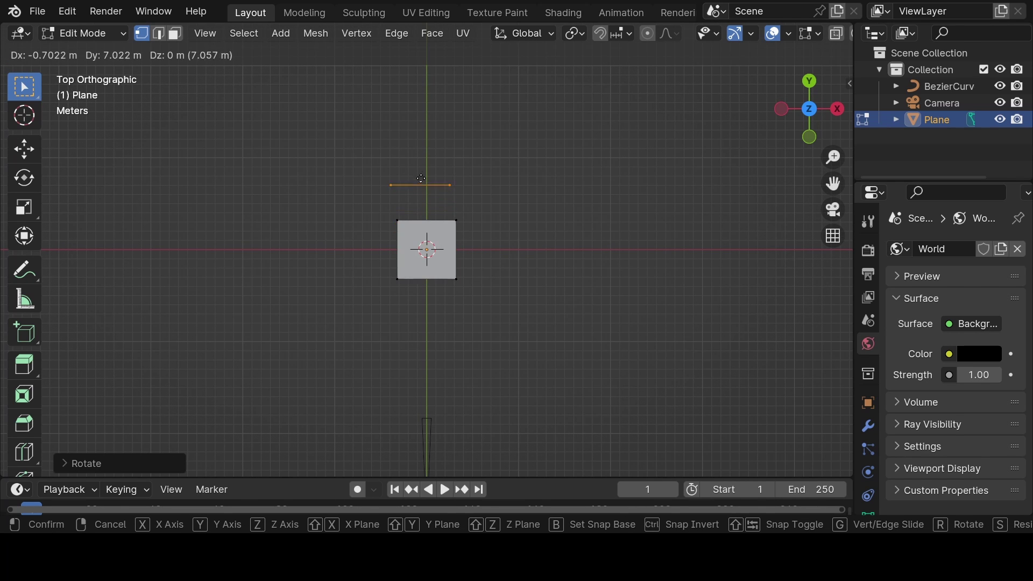
click(426, 150)
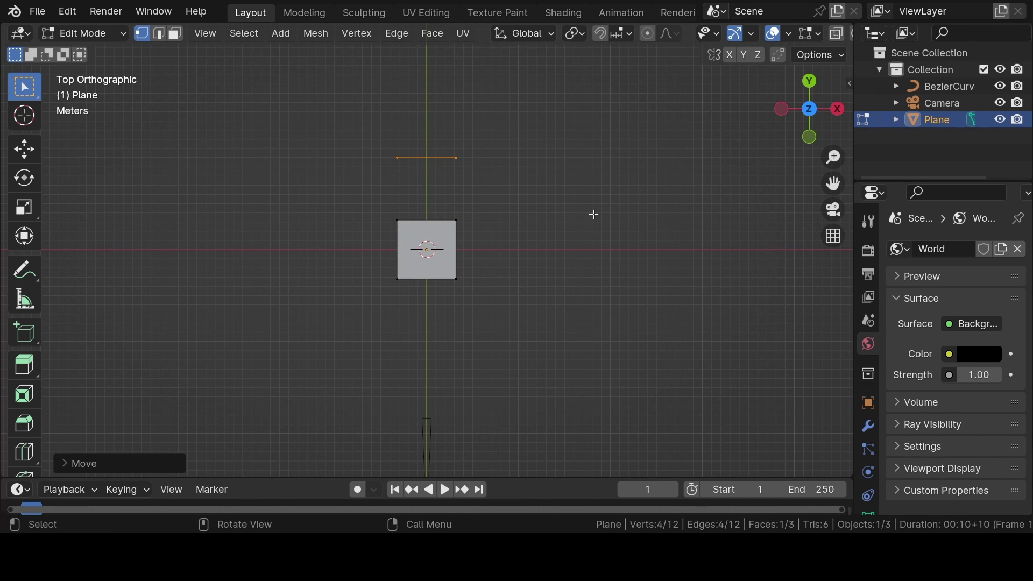
key(KP_0)
scroll(474, 211, down, 3)
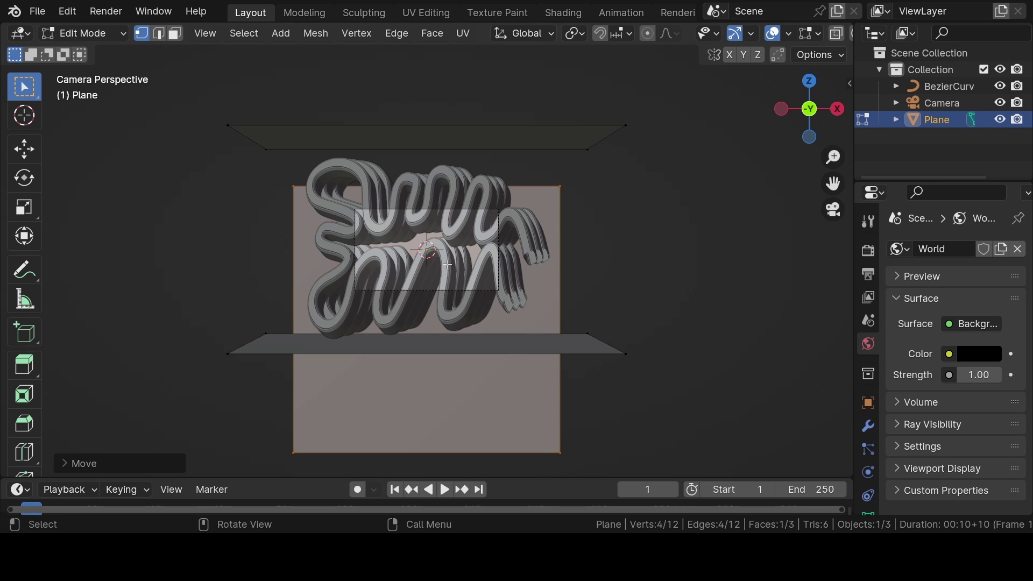
key(g)
key(z)
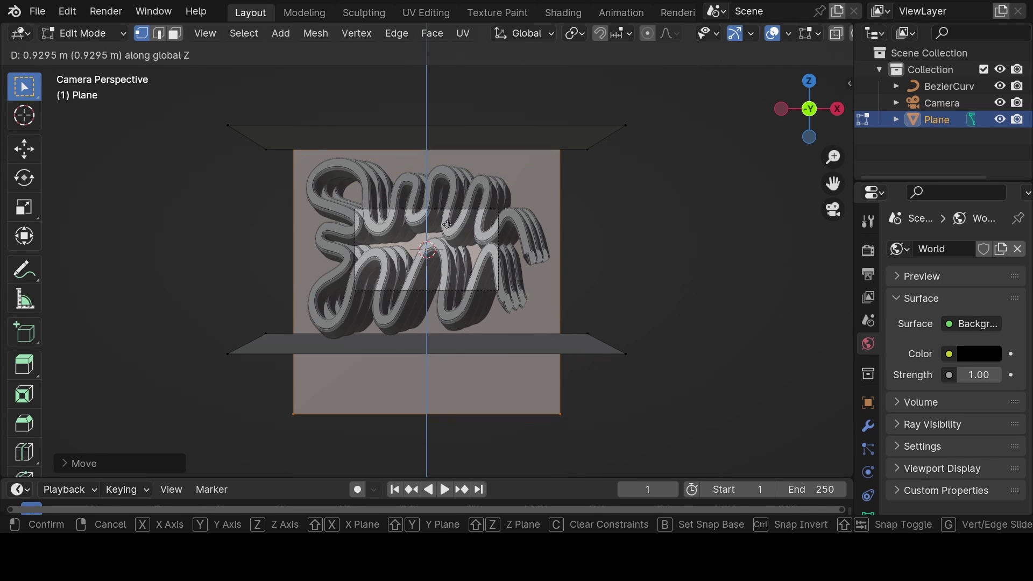
click(450, 206)
key(Tab)
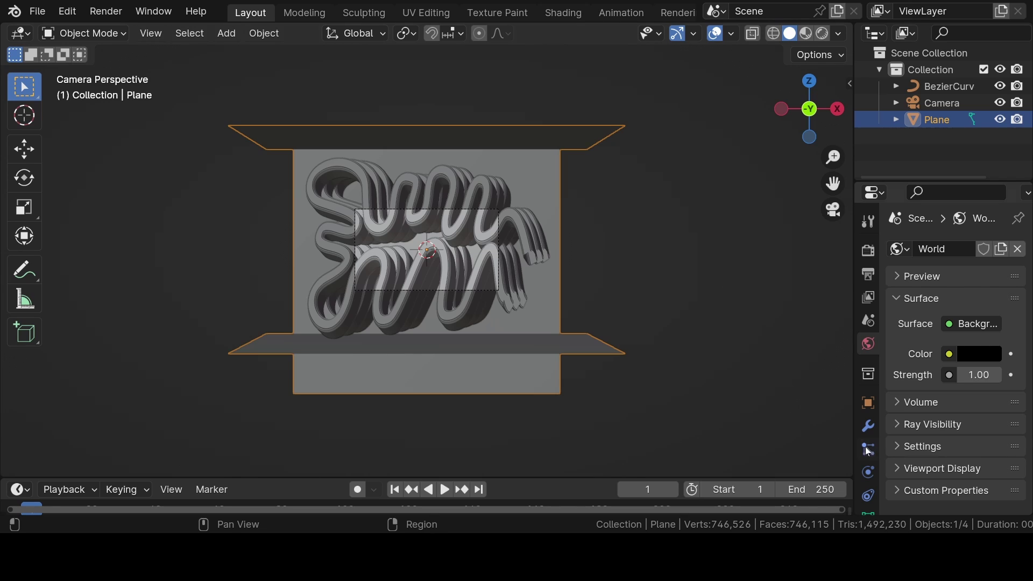
Create a new material for the plane with emission strength 1.5
scroll(868, 457, down, 3)
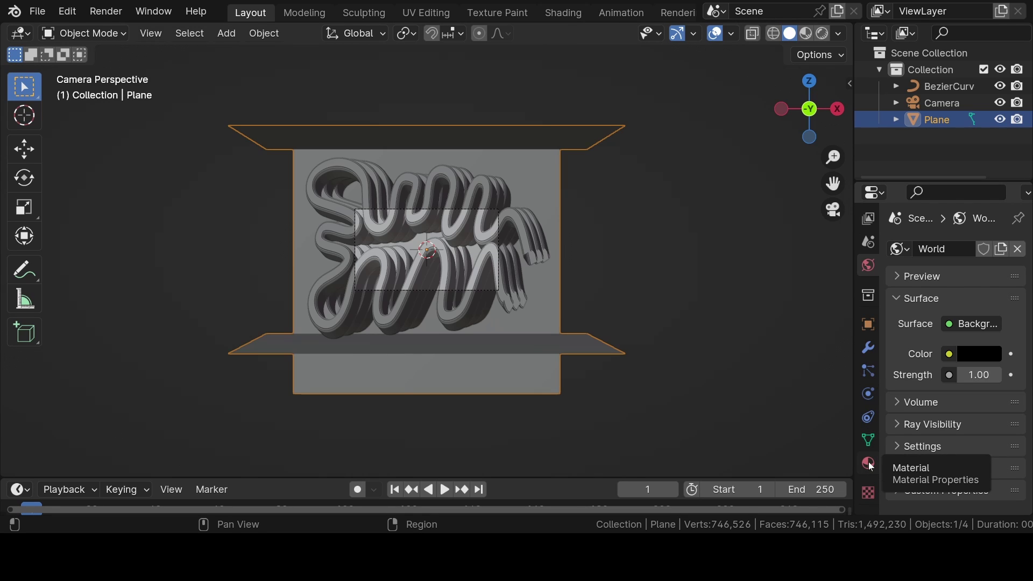
click(869, 464)
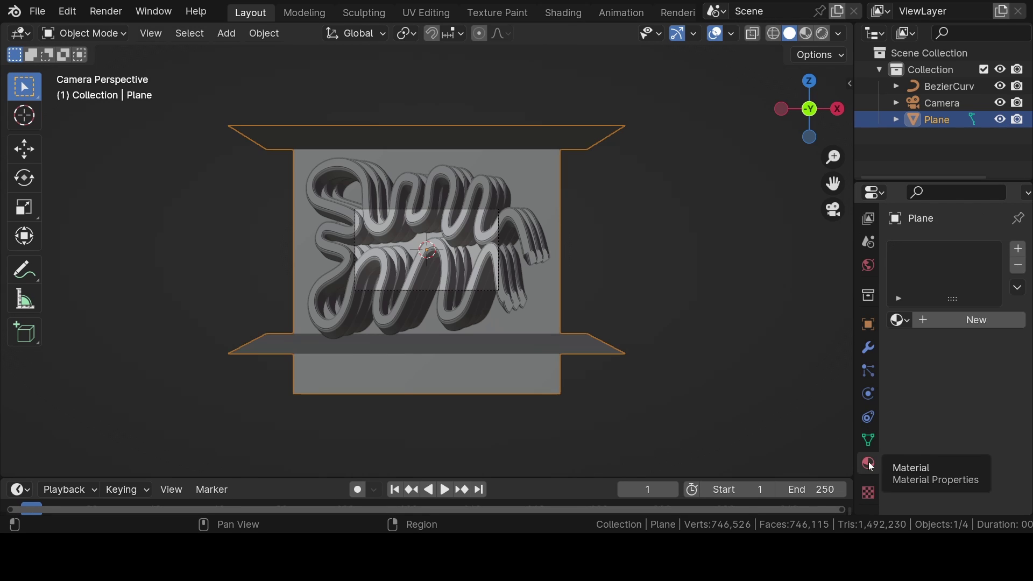
click(985, 322)
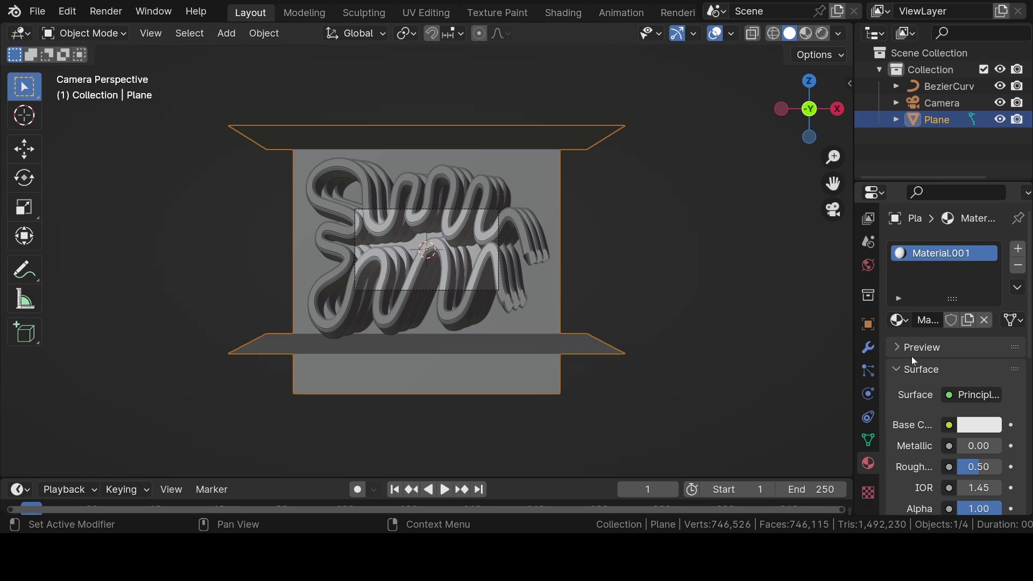
scroll(912, 356, down, 10)
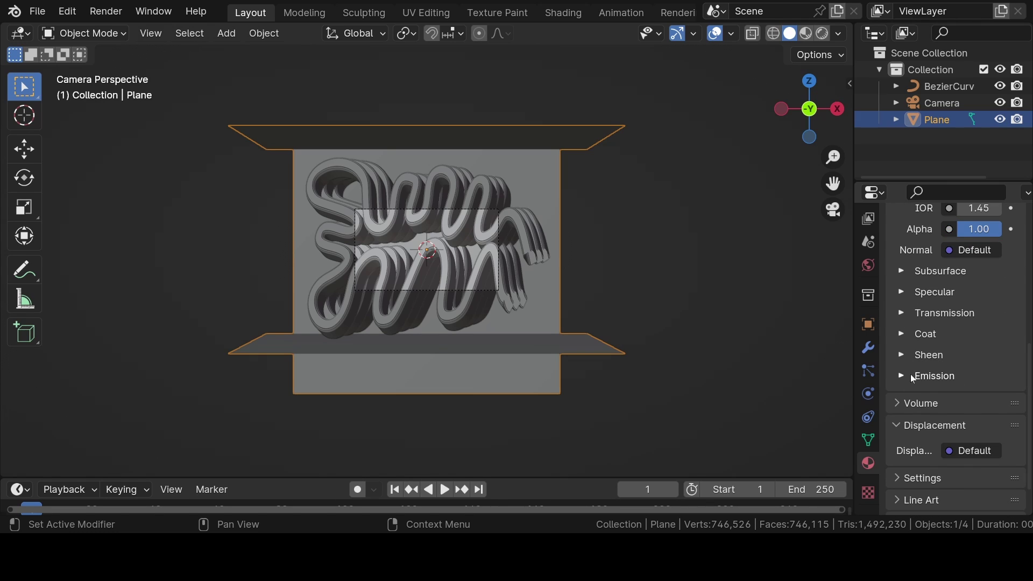
click(909, 377)
click(972, 418)
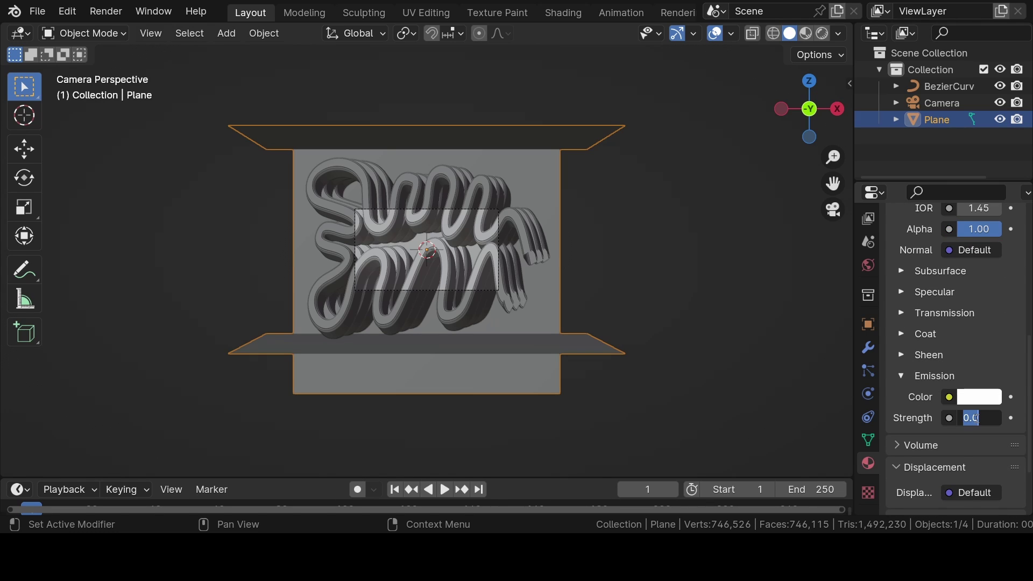
text(1.5)
key(Return)
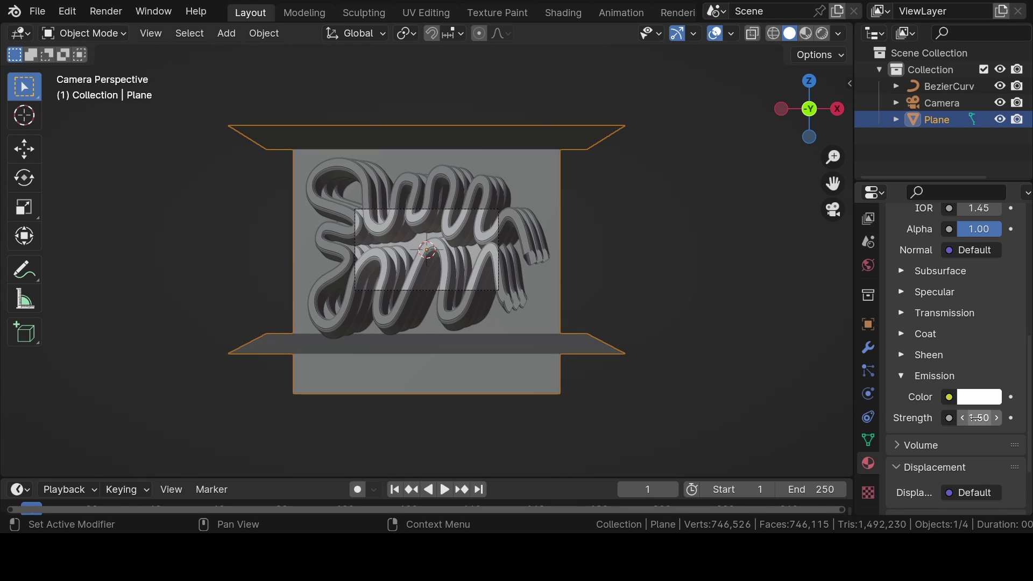
Switch the viewport to Rendered shading to preview the glowing panels
click(823, 34)
scroll(683, 263, up, 5)
scroll(693, 215, down, 2)
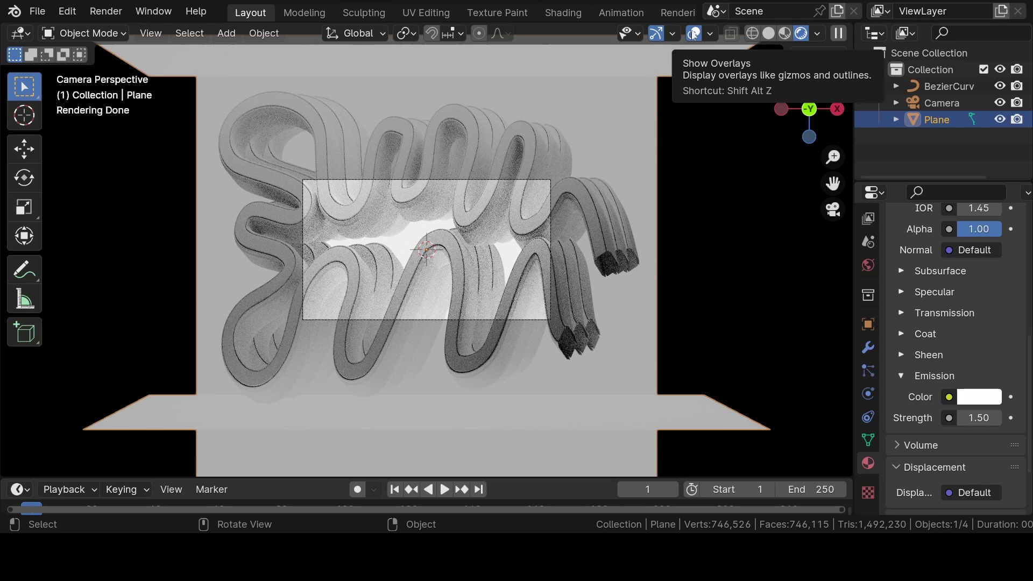
Hide overlays and tool shelf, draw a central render region, and split the viewport in two
click(693, 34)
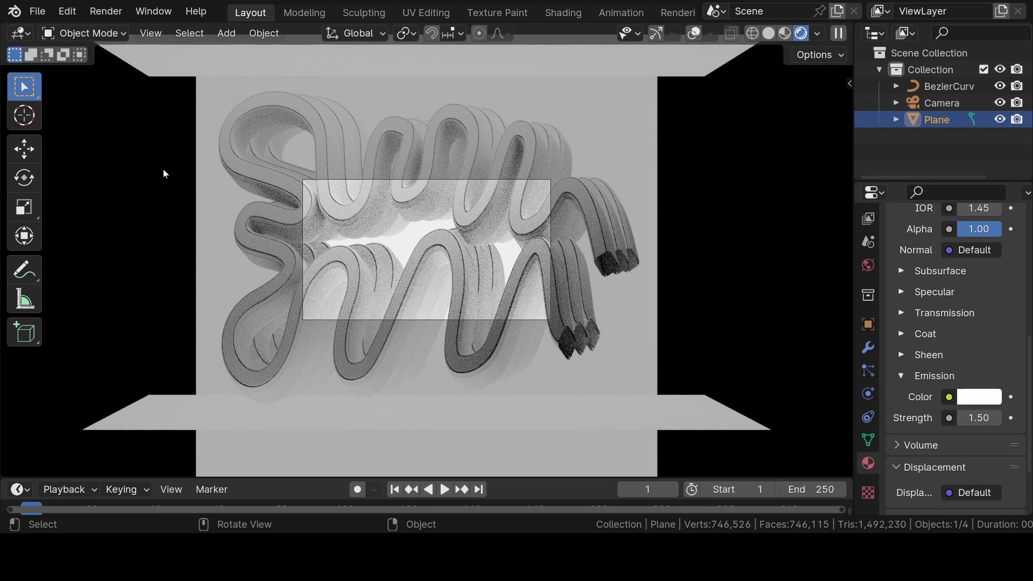
key(t)
key(ctrl+b)
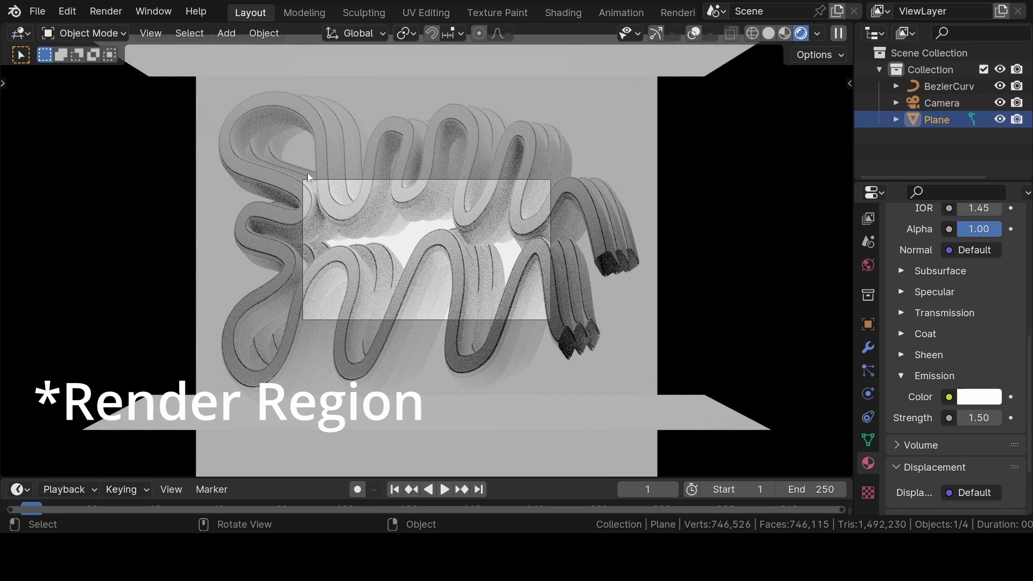
key(ctrl+b)
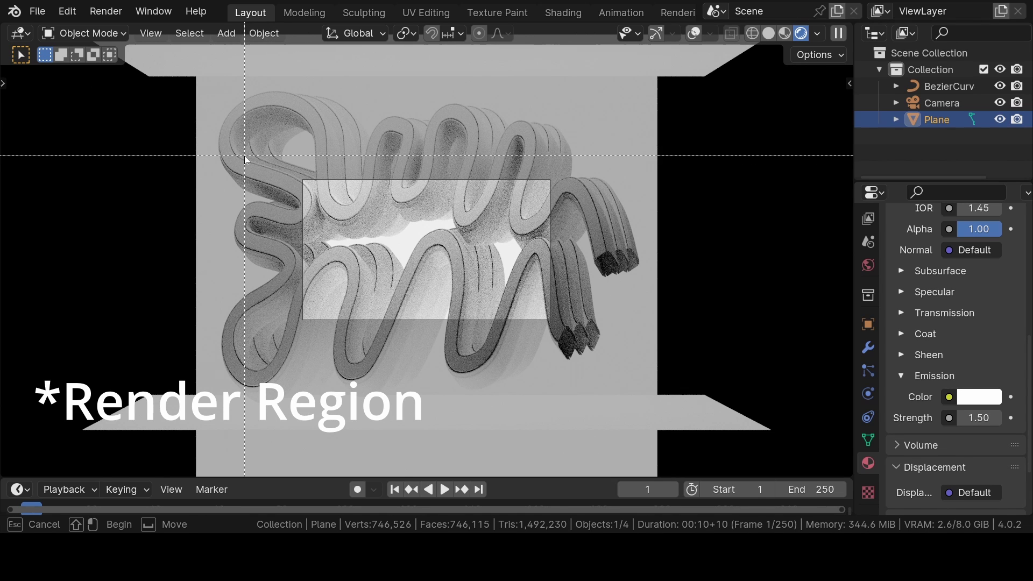
drag(245, 156, 453, 341)
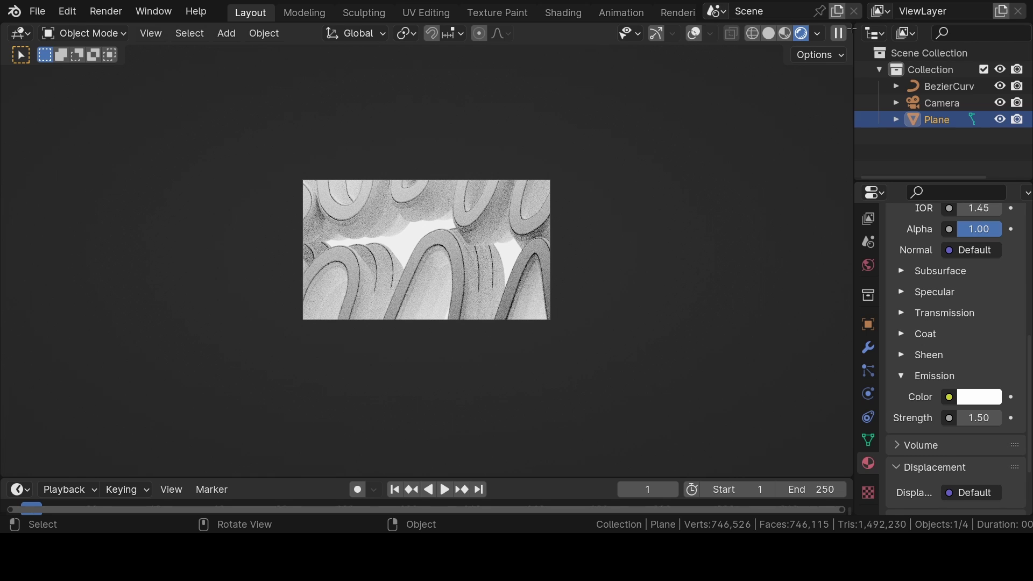
drag(852, 28, 207, 41)
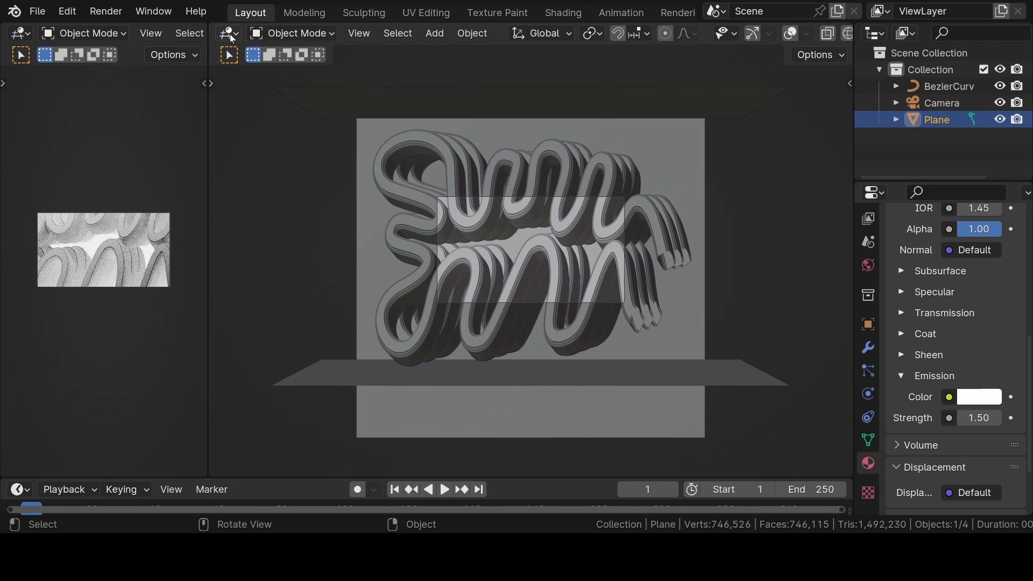
Turn the new area into a Shader Editor and give the BezierCurve a new material
click(228, 33)
click(269, 190)
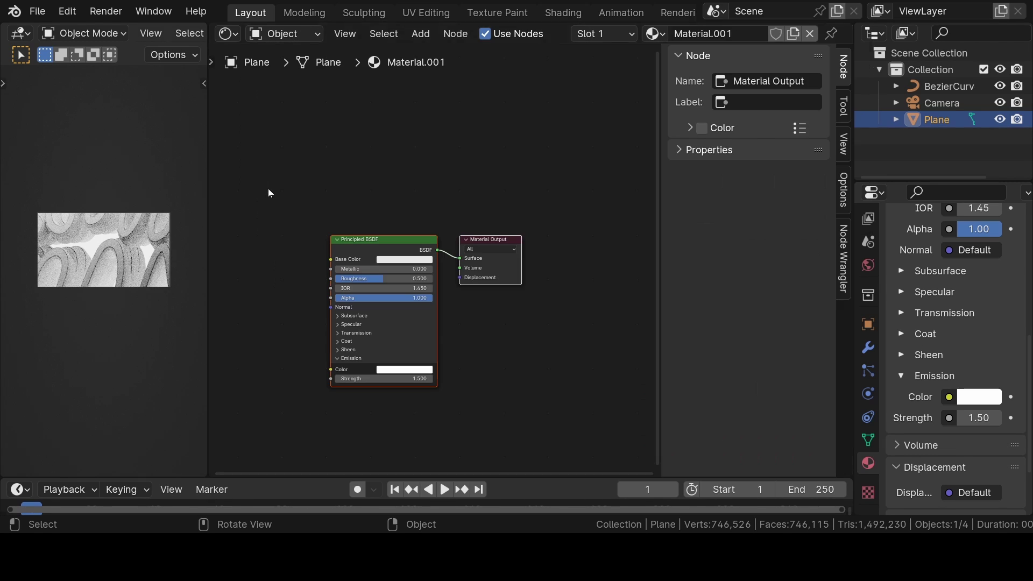
click(119, 249)
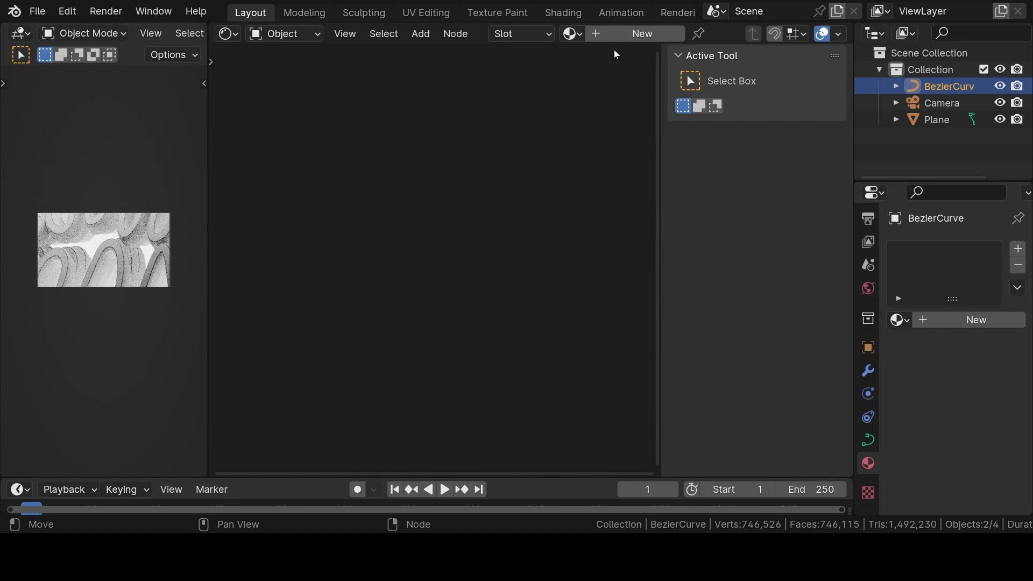
click(631, 36)
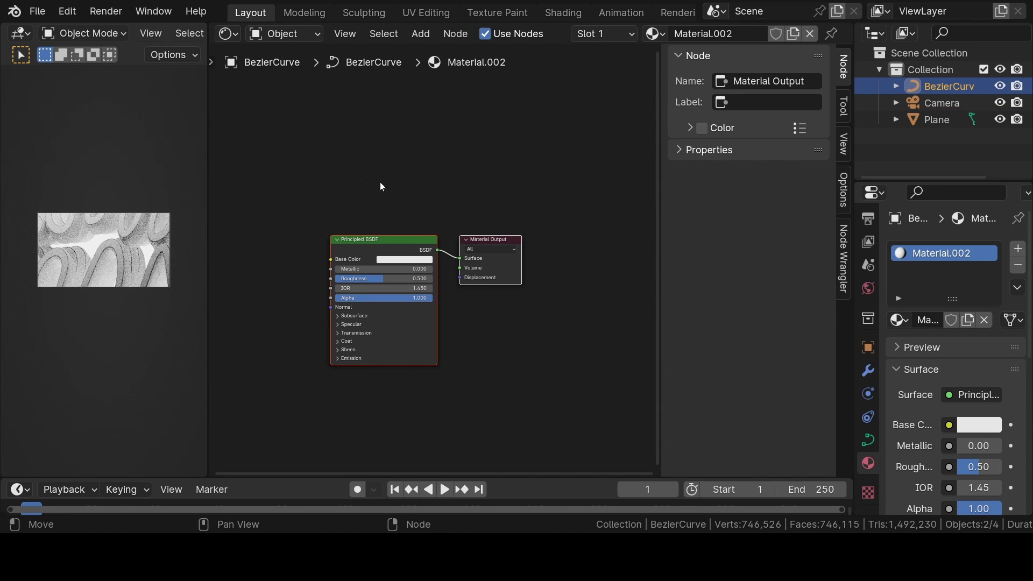
Frame the material nodes and delete the Principled BSDF node
key(n)
key(Home)
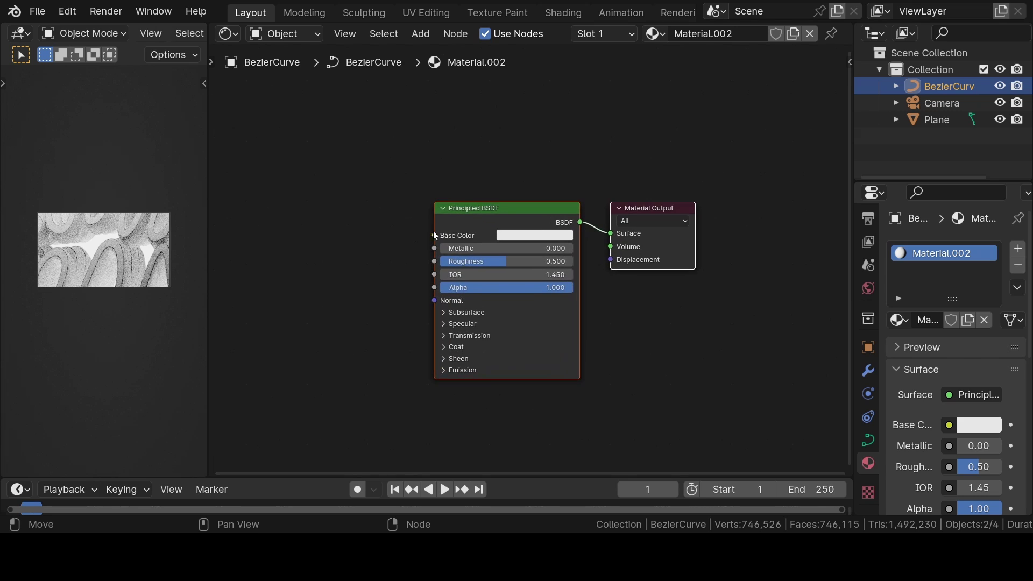
scroll(476, 211, up, 2)
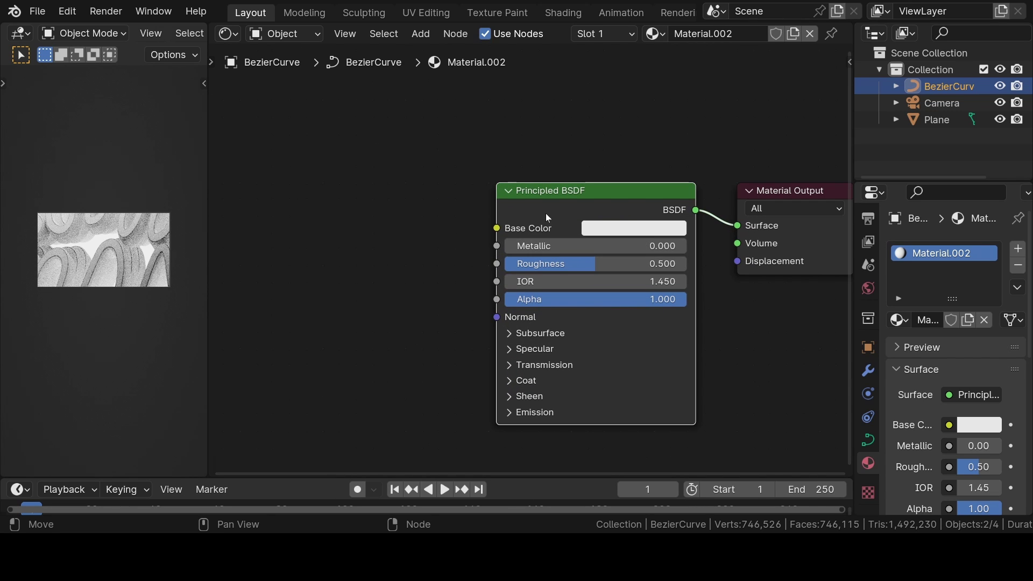
key(Delete)
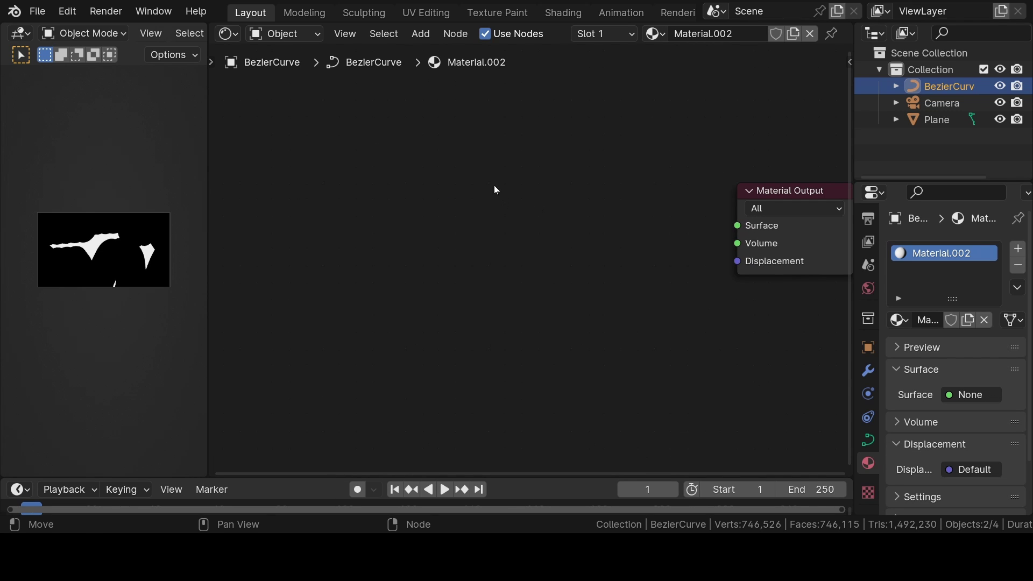
Add a Mix Shader and connect it to the Material Output's Surface
key(shift+a)
text(mix)
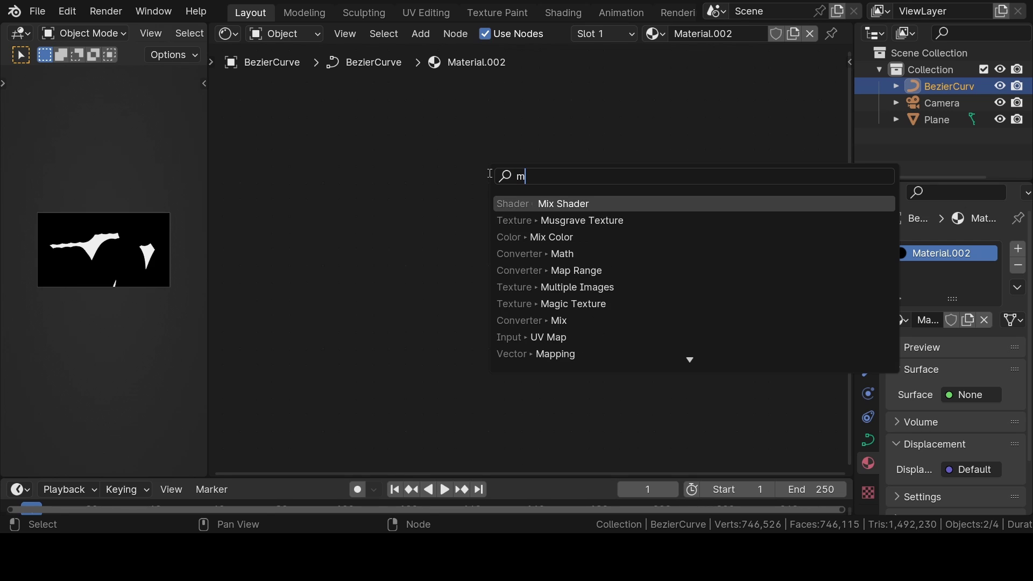
click(556, 236)
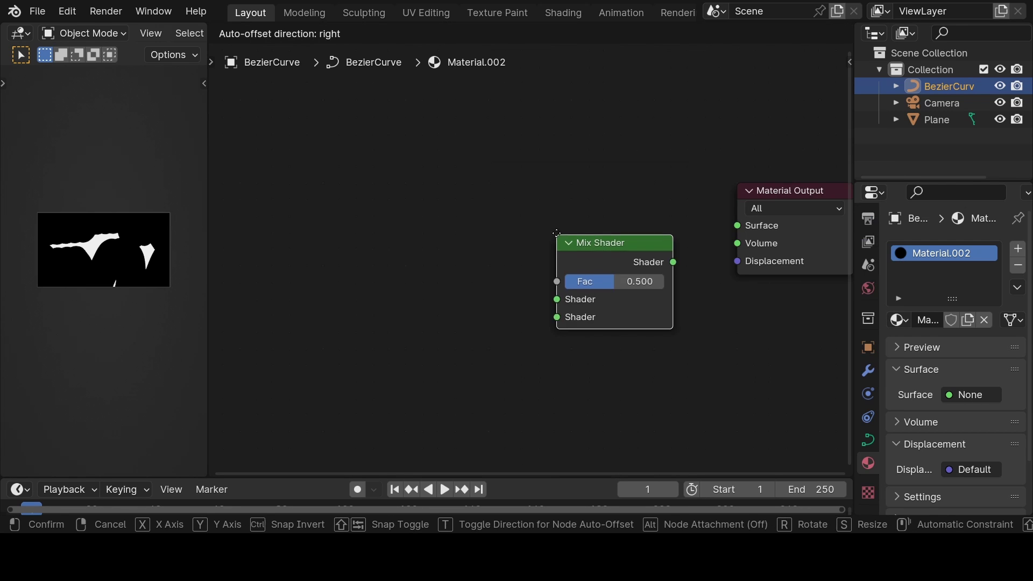
click(539, 197)
drag(667, 225, 737, 225)
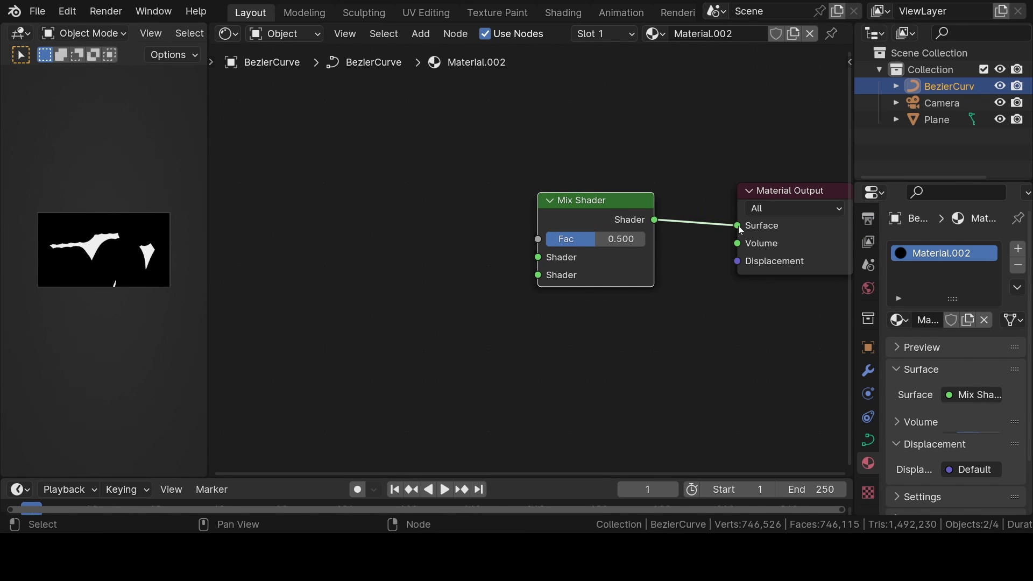
middle_drag(525, 217, 591, 205)
Add an Add Shader and connect it to the Mix Shader's first input
key(shift+a)
click(432, 186)
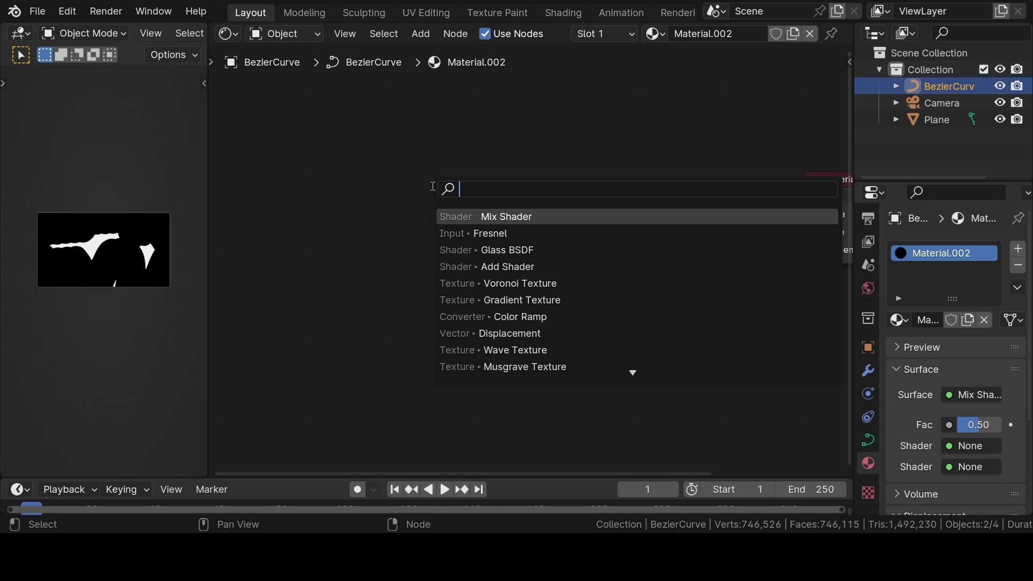
text(add)
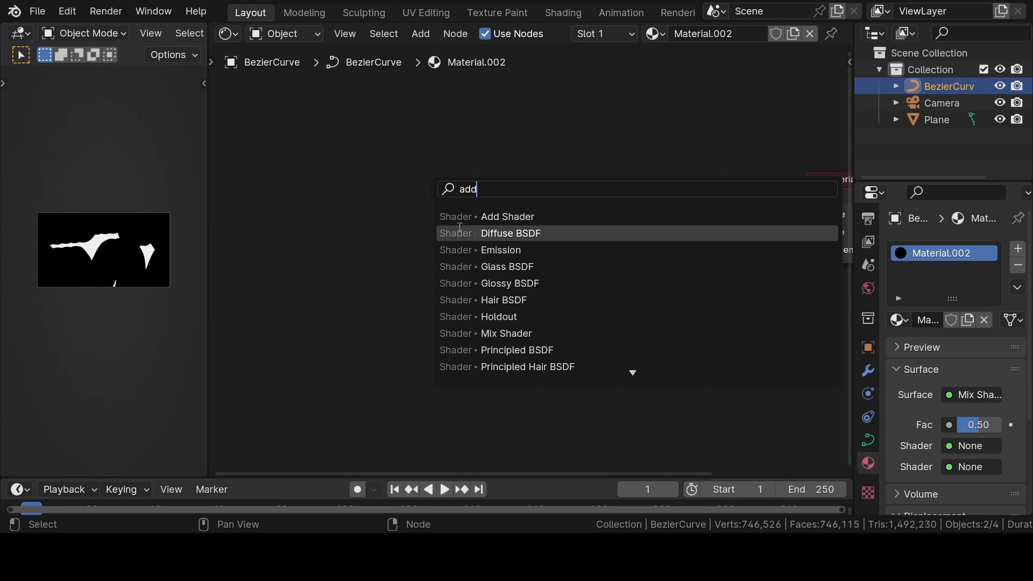
click(482, 216)
click(387, 181)
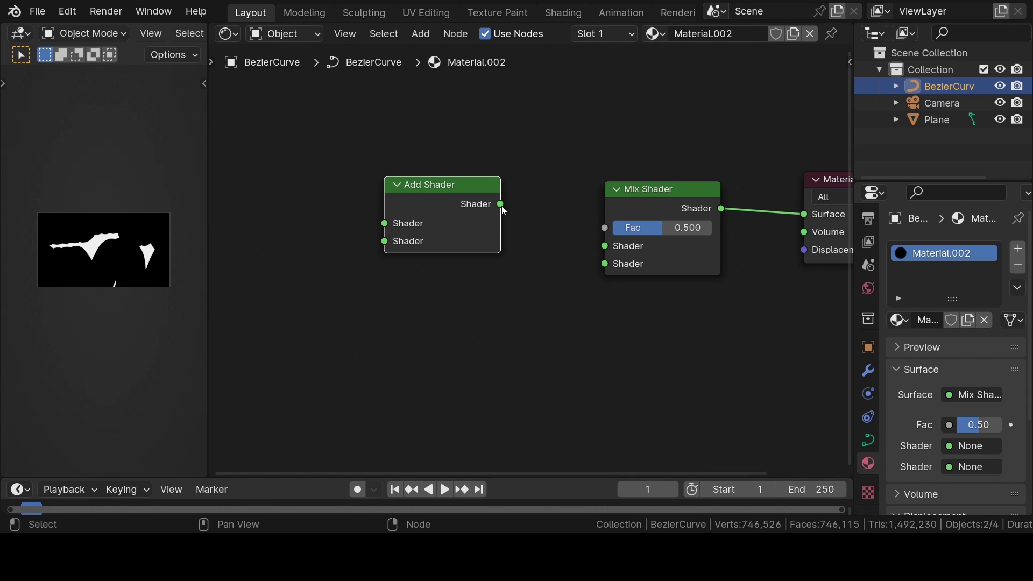
drag(501, 204, 612, 246)
drag(501, 204, 605, 246)
middle_drag(489, 300, 569, 257)
Add a Glass BSDF and connect it to the Mix Shader's second input
key(shift+a)
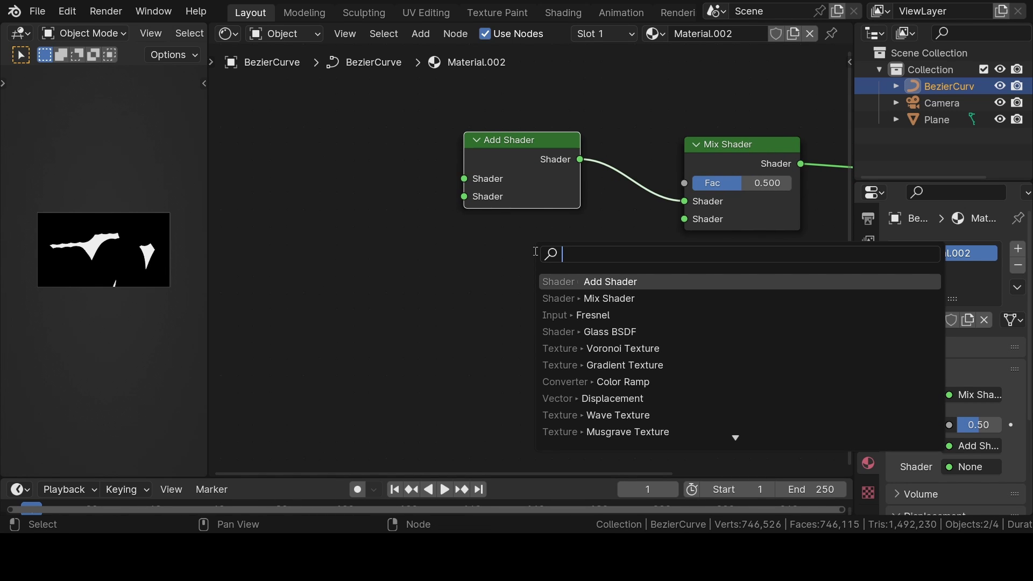
text(gl)
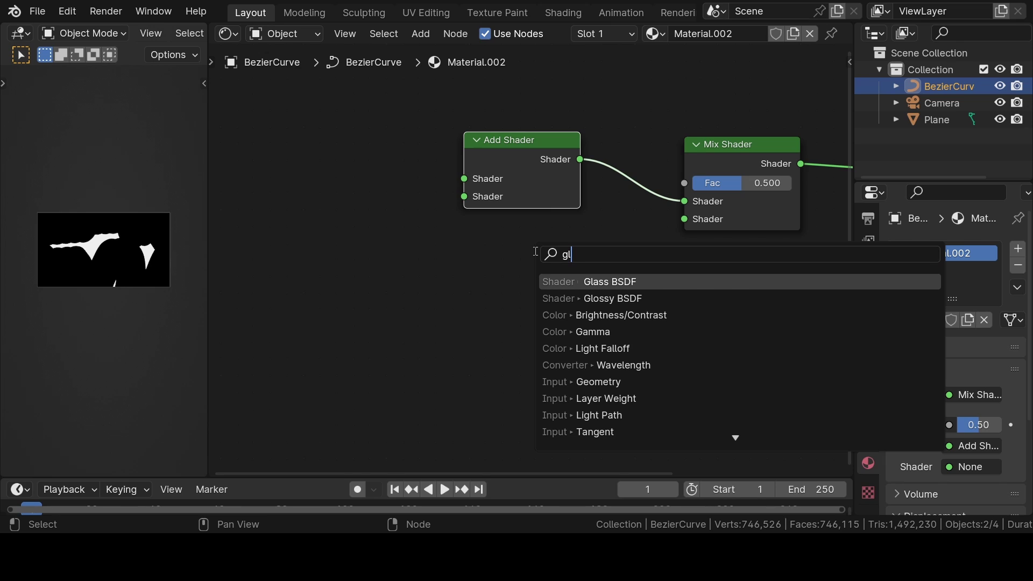
click(612, 281)
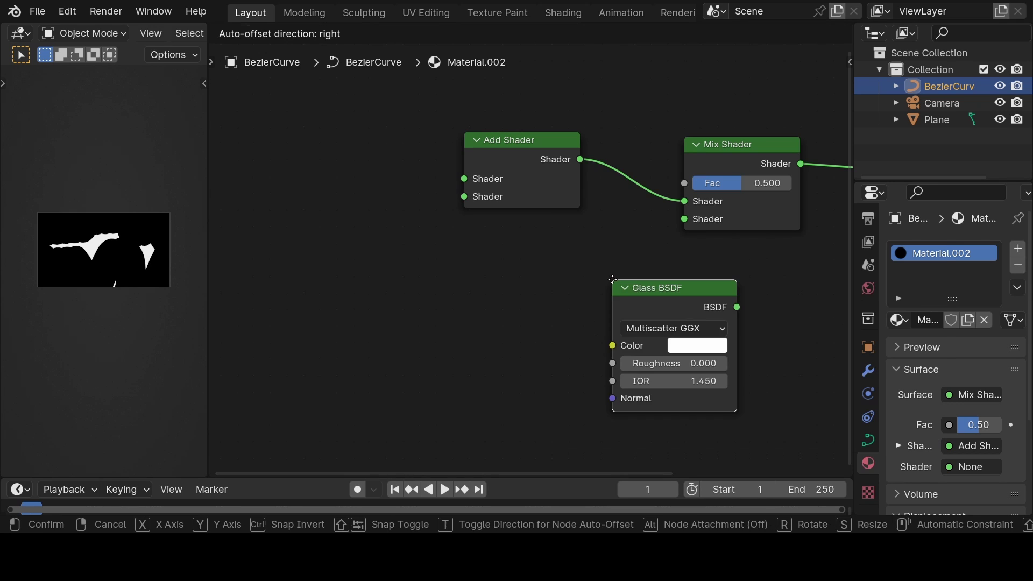
click(481, 253)
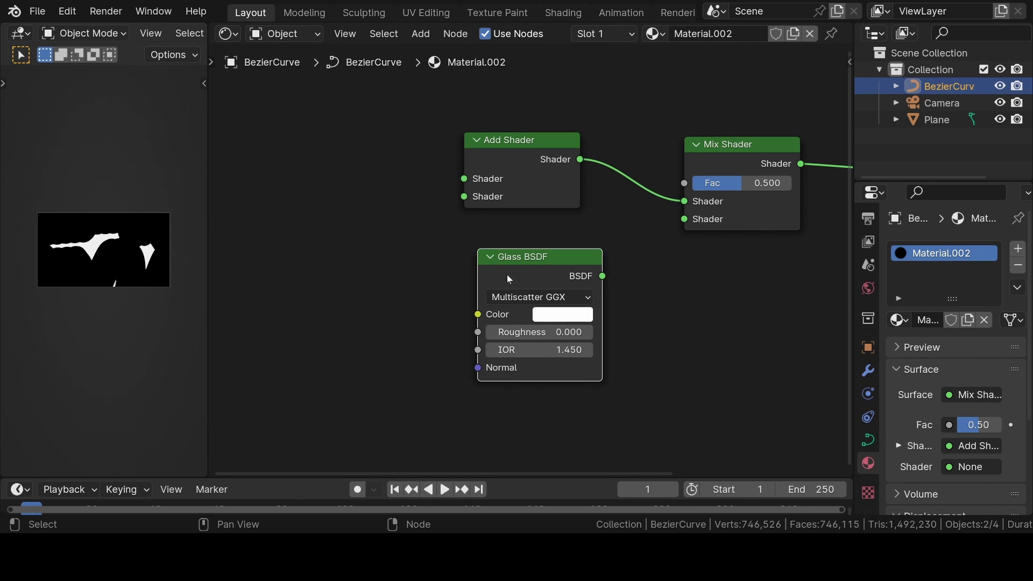
drag(602, 276, 700, 222)
middle_drag(527, 145, 680, 141)
Duplicate the Add Shader and chain the copy into the original Add Shader
click(682, 149)
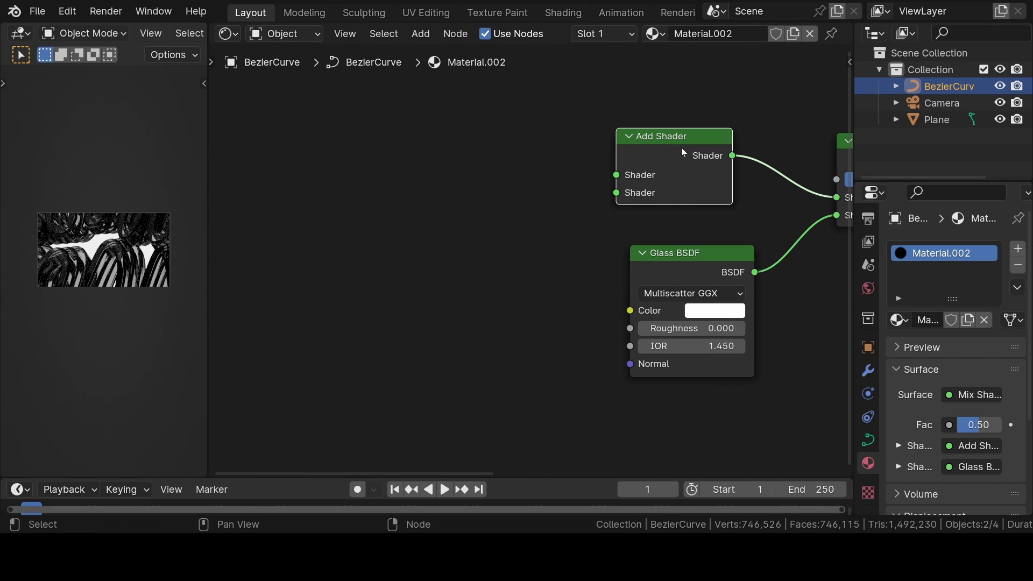
key(shift+d)
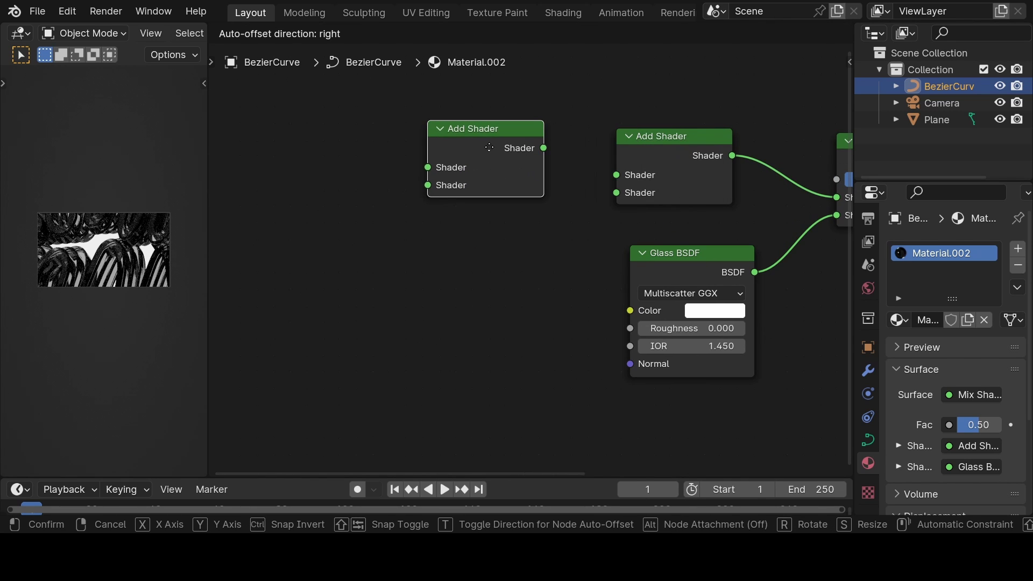
click(516, 157)
drag(540, 147, 649, 157)
click(653, 156)
scroll(654, 155, down, 3)
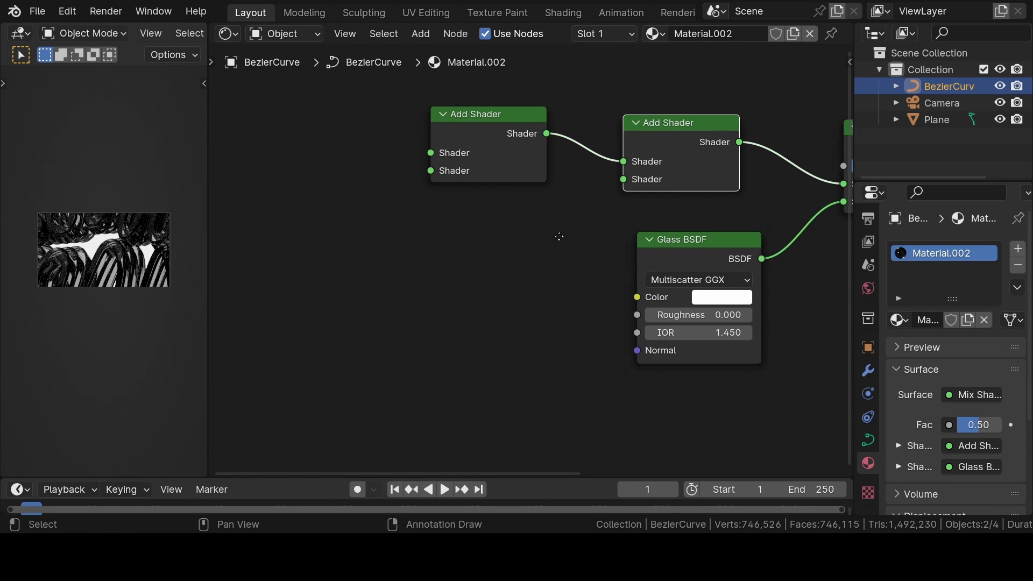
scroll(683, 217, down, 2)
middle_drag(518, 231, 551, 245)
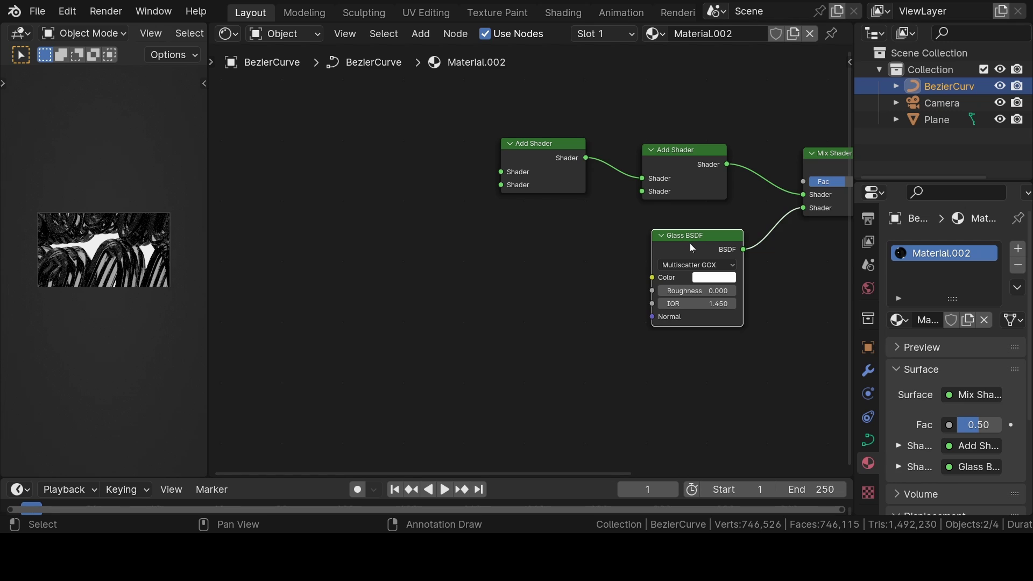
Make three Glass BSDF copies and wire them into the two Add Shaders
key(shift+d)
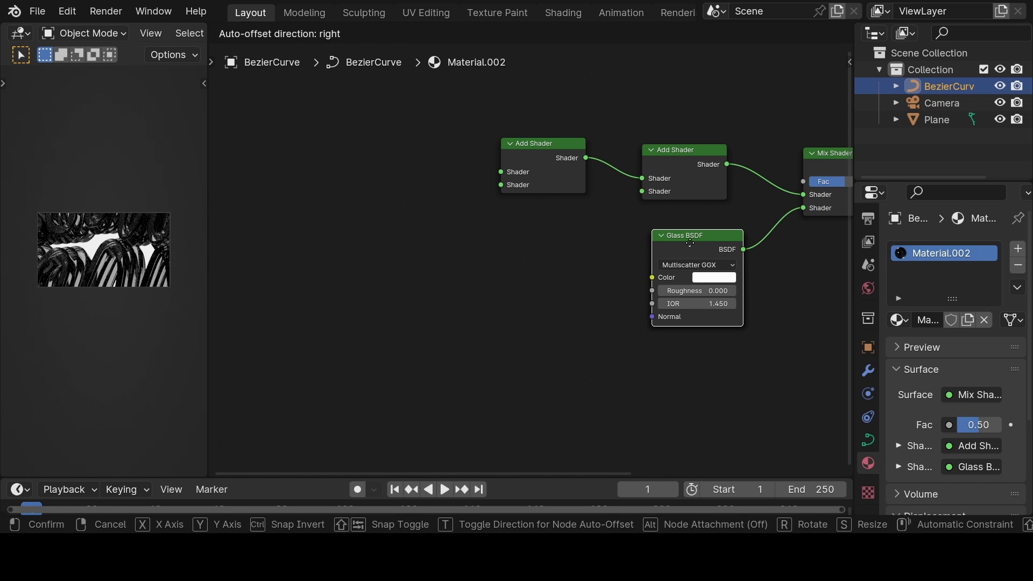
click(401, 151)
key(shift+d)
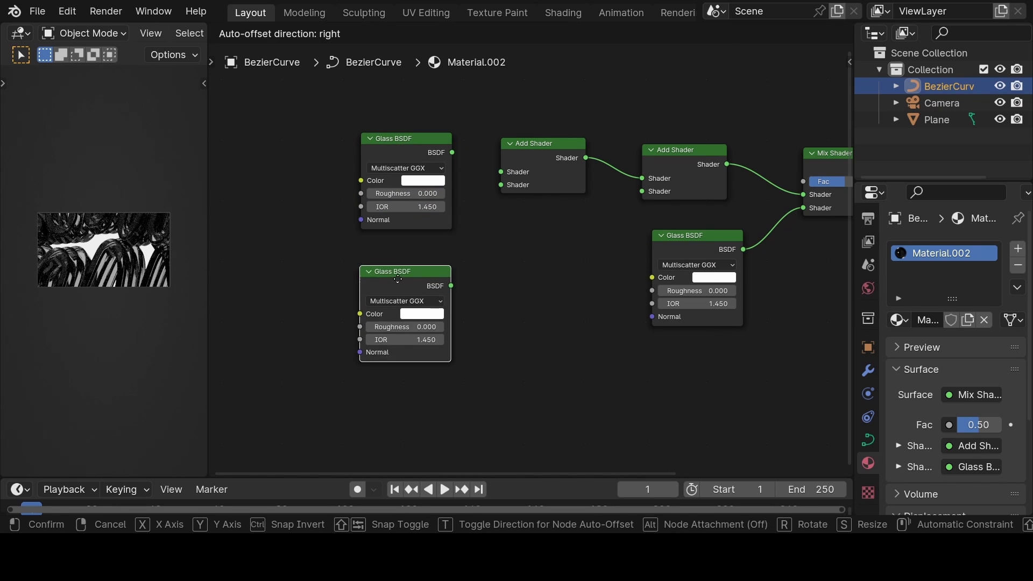
click(401, 272)
key(shift+d)
click(399, 374)
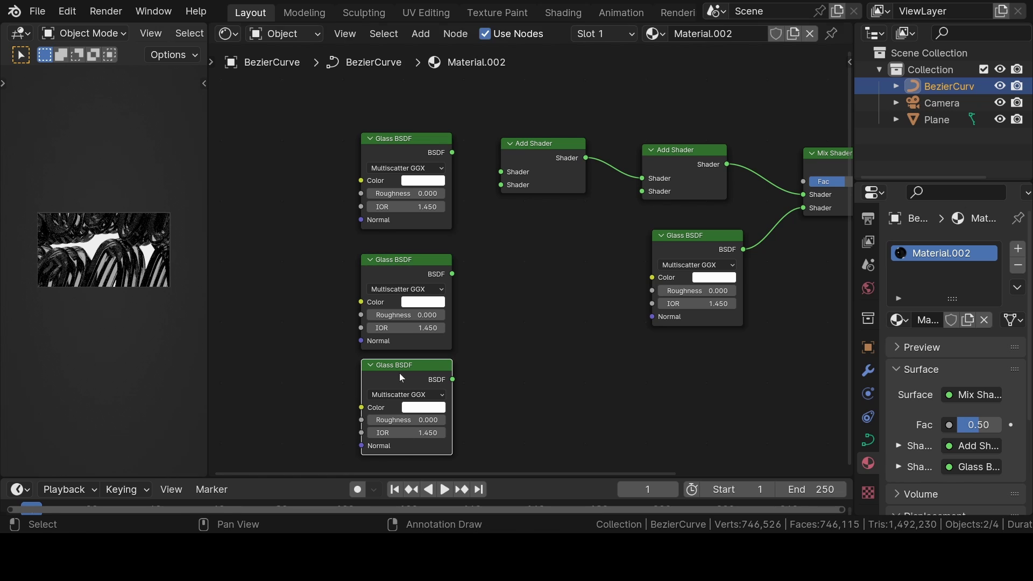
drag(451, 155, 501, 172)
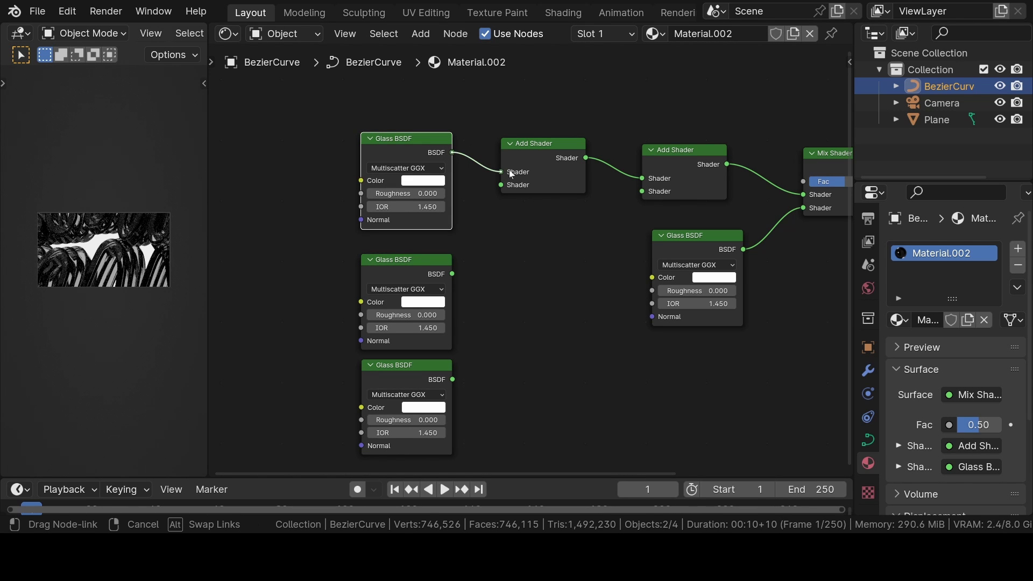
drag(452, 274, 501, 185)
drag(453, 379, 642, 191)
middle_drag(505, 226, 579, 235)
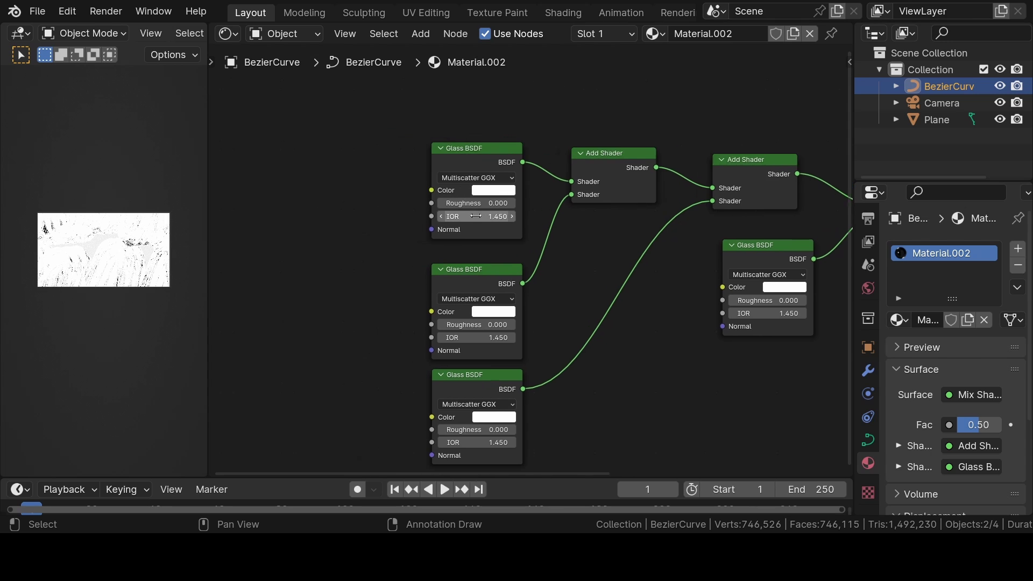
scroll(497, 177, up, 2)
Make the first Glass BSDF red with saturation 1 and hue 0, keeping roughness at 0
click(496, 175)
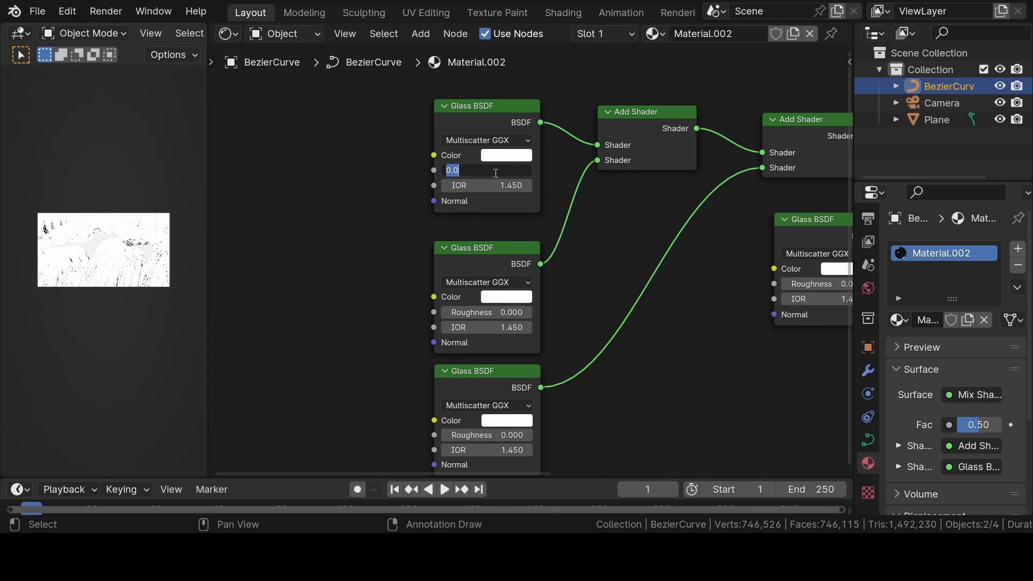
key(Return)
click(512, 159)
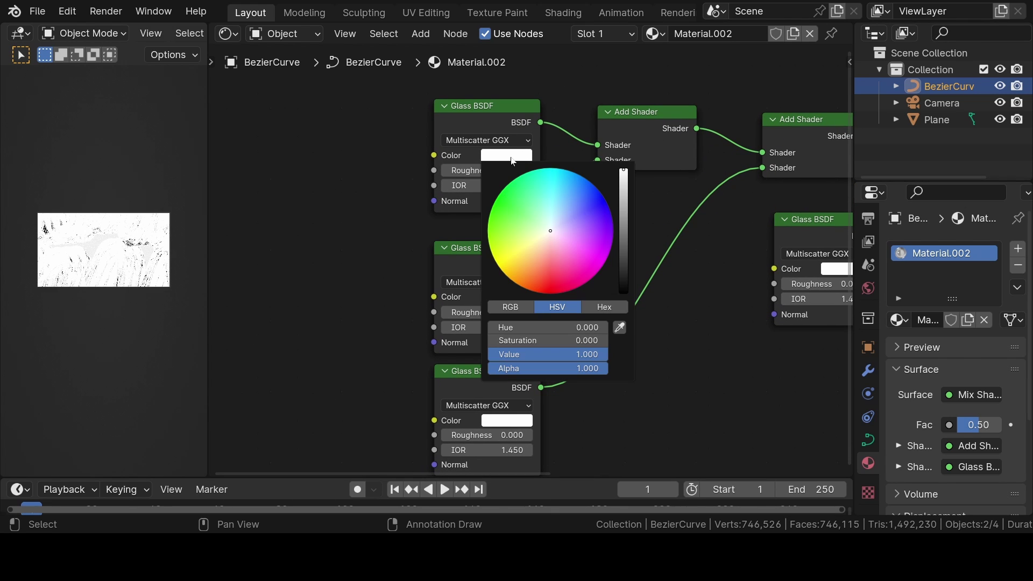
click(584, 340)
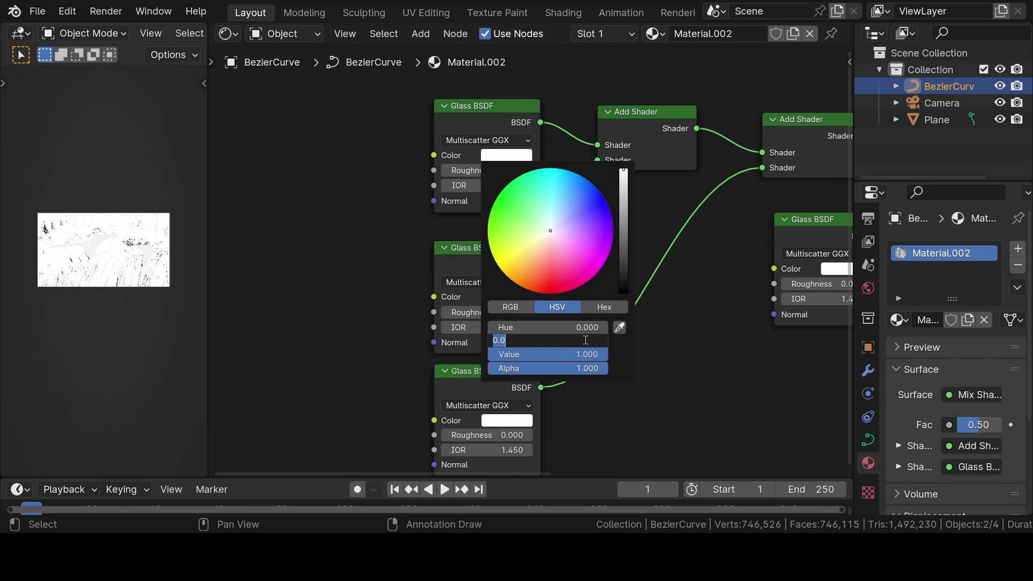
text(1)
key(Return)
click(590, 327)
key(Escape)
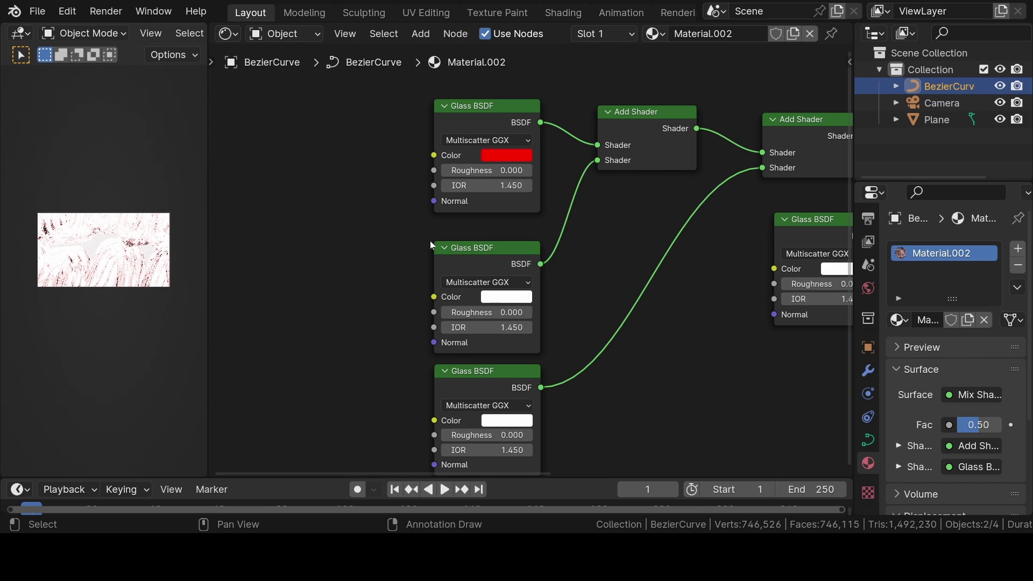
Make the second Glass BSDF green with saturation 1 and hue 0.35
click(525, 303)
click(570, 237)
click(573, 248)
click(573, 248)
text(1)
key(Return)
click(573, 236)
key(BackSpace)
text(.35)
key(Return)
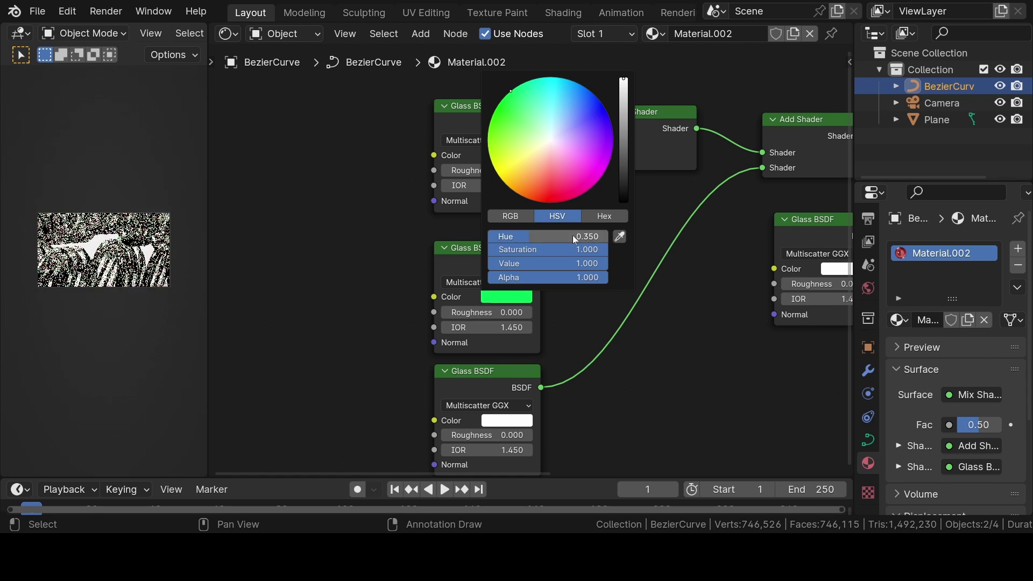
Make the third Glass BSDF blue with saturation 1 and hue 0.6
click(525, 420)
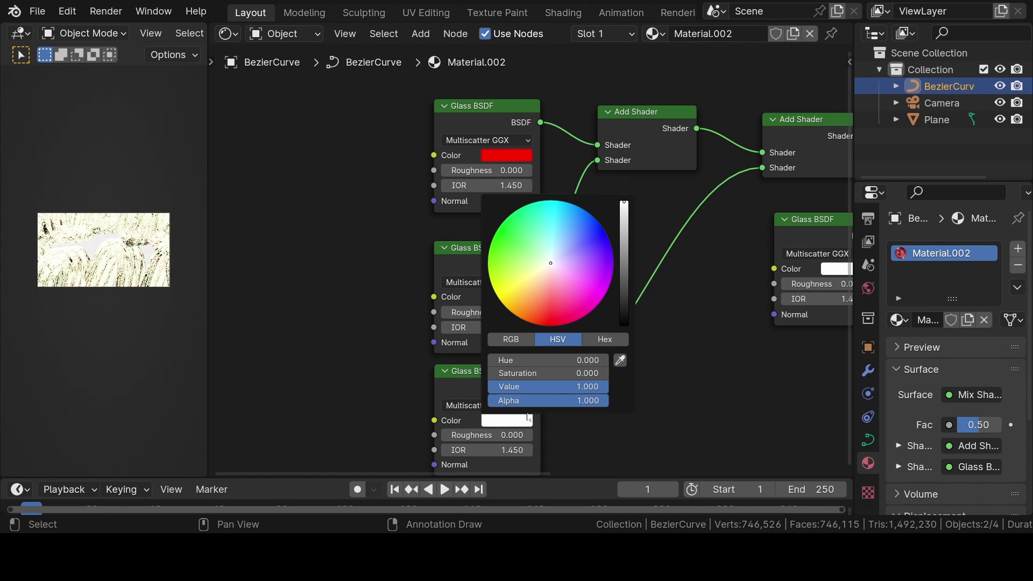
click(586, 373)
key(BackSpace)
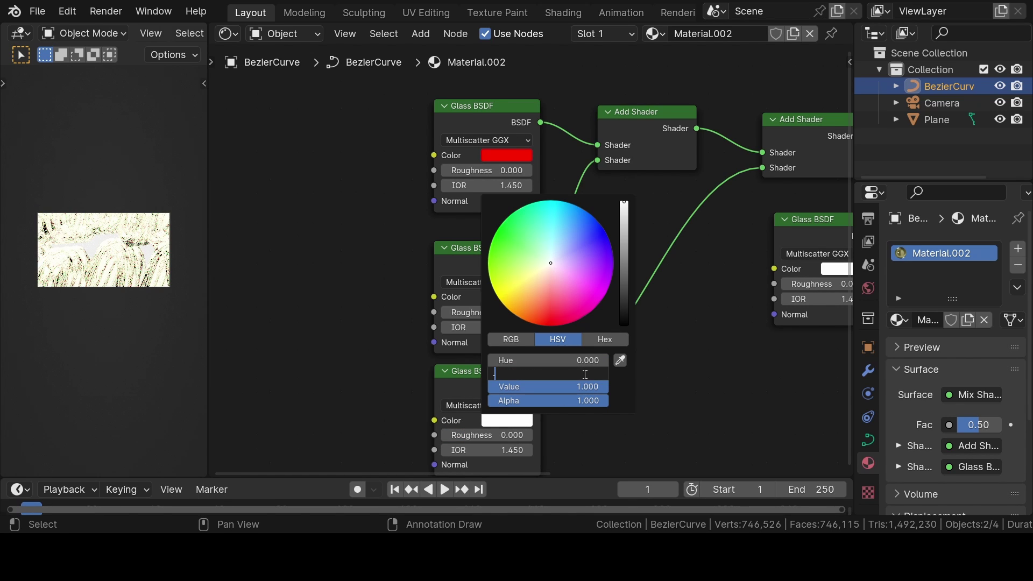
text(1)
key(Return)
click(579, 360)
key(BackSpace)
text(.6)
key(Return)
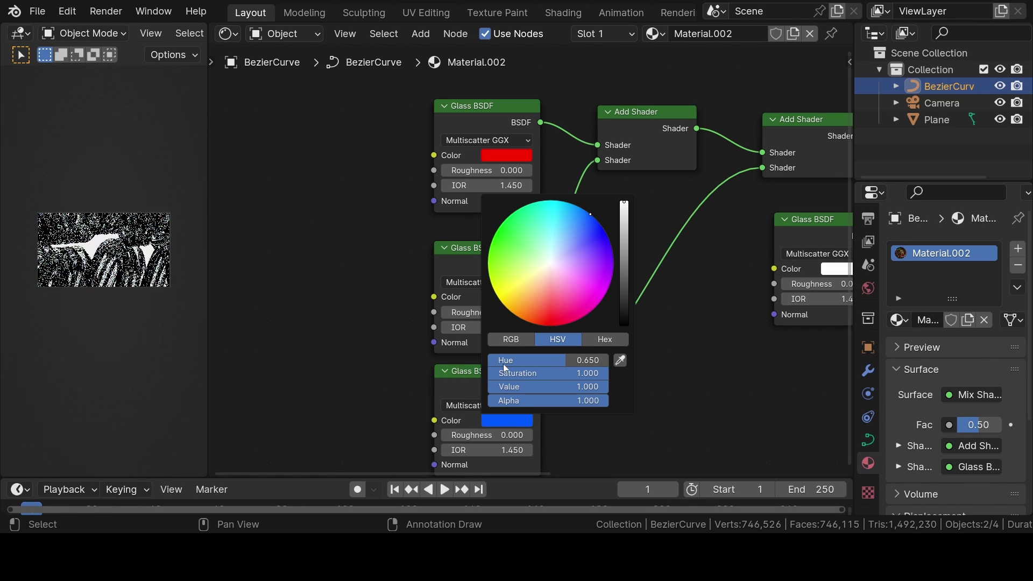
Set roughness to 0.15 on the red and green glass and 0.1 on the blue glass
click(497, 170)
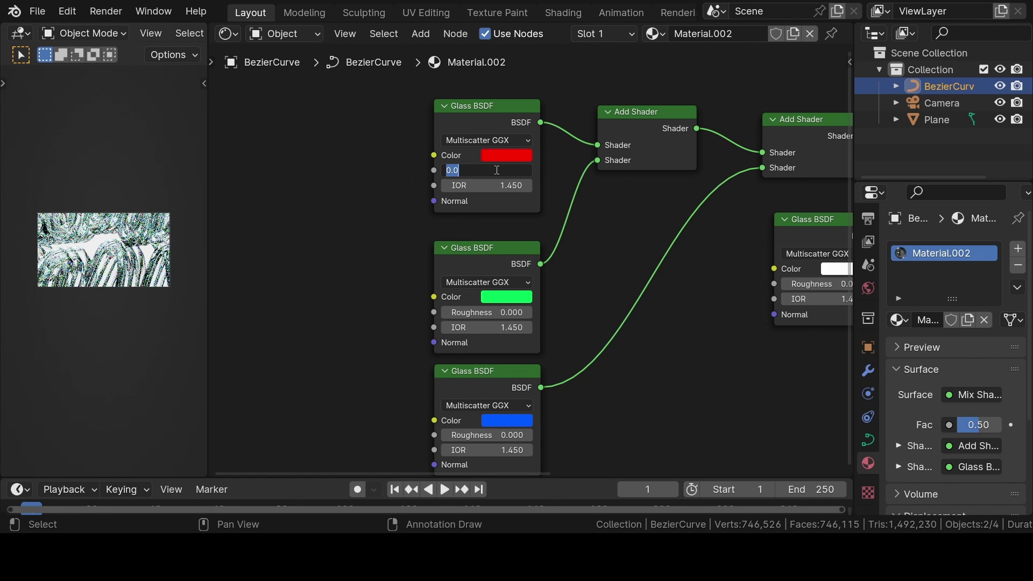
key(BackSpace)
text(.15)
key(Return)
click(506, 308)
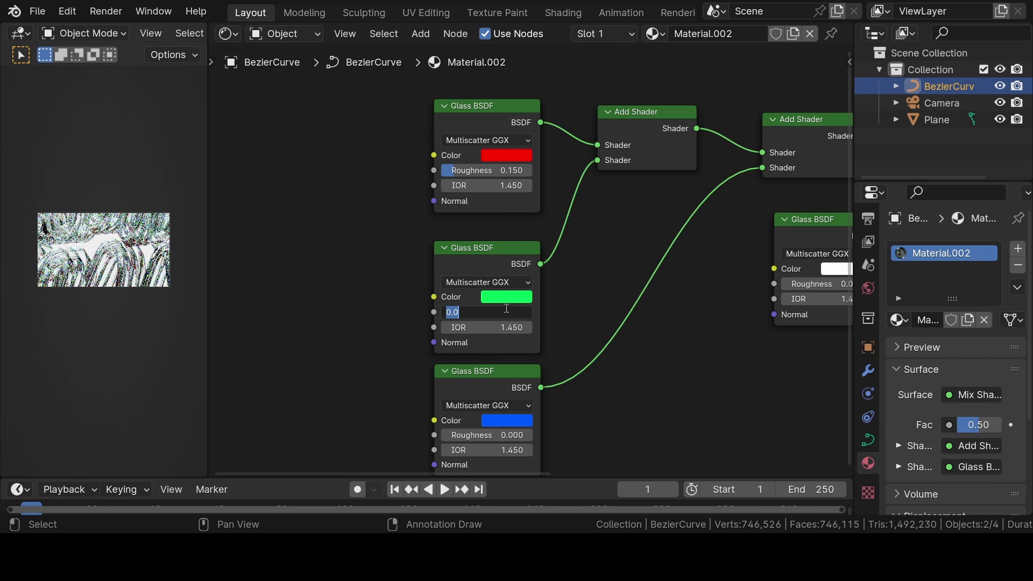
text(.15)
key(Return)
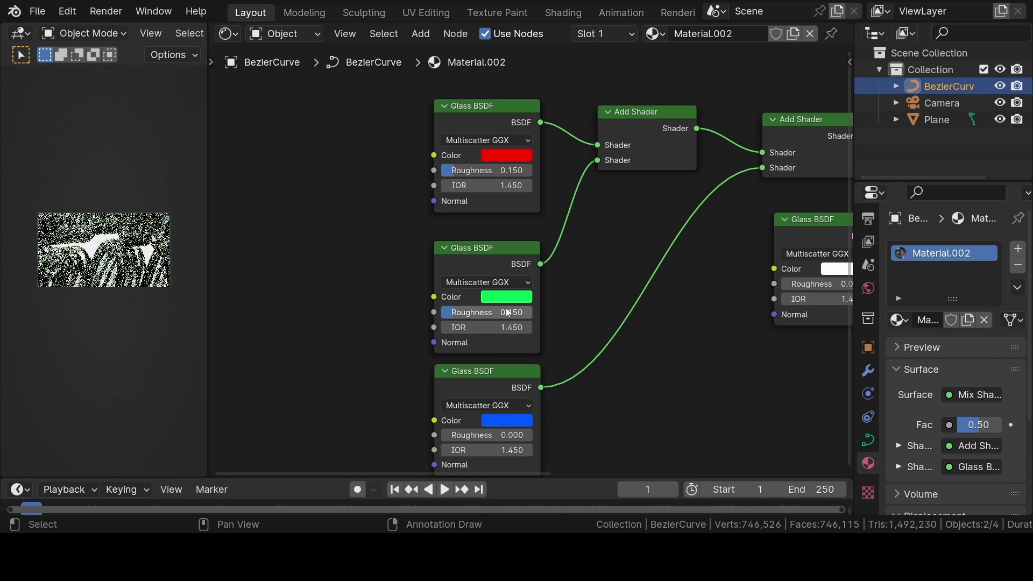
scroll(503, 398, down, 1)
click(516, 374)
text(.1)
key(Return)
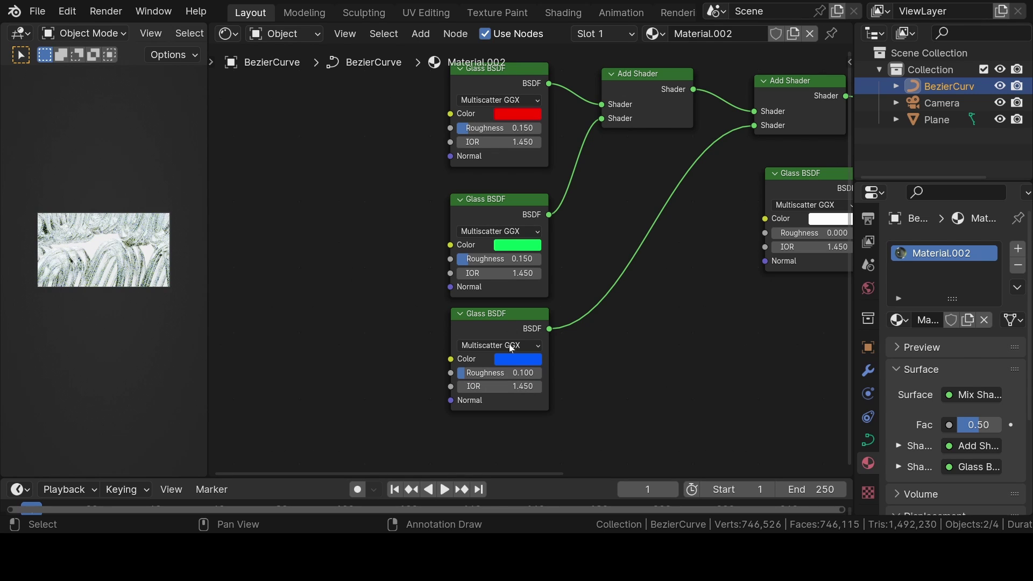
Set the red glass IOR to 1.4 and the blue glass IOR to 1.5
click(506, 142)
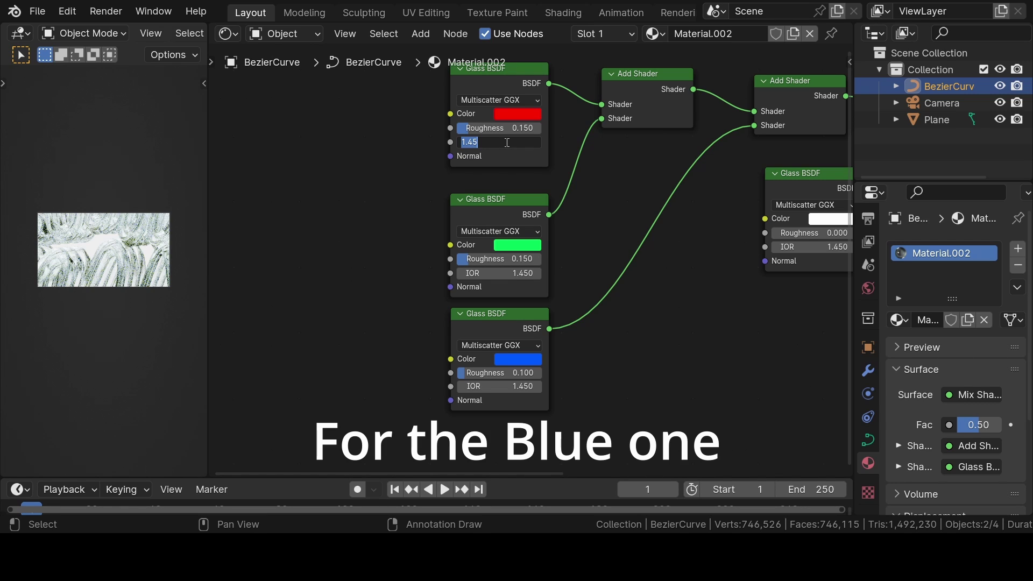
text(1.4)
key(Return)
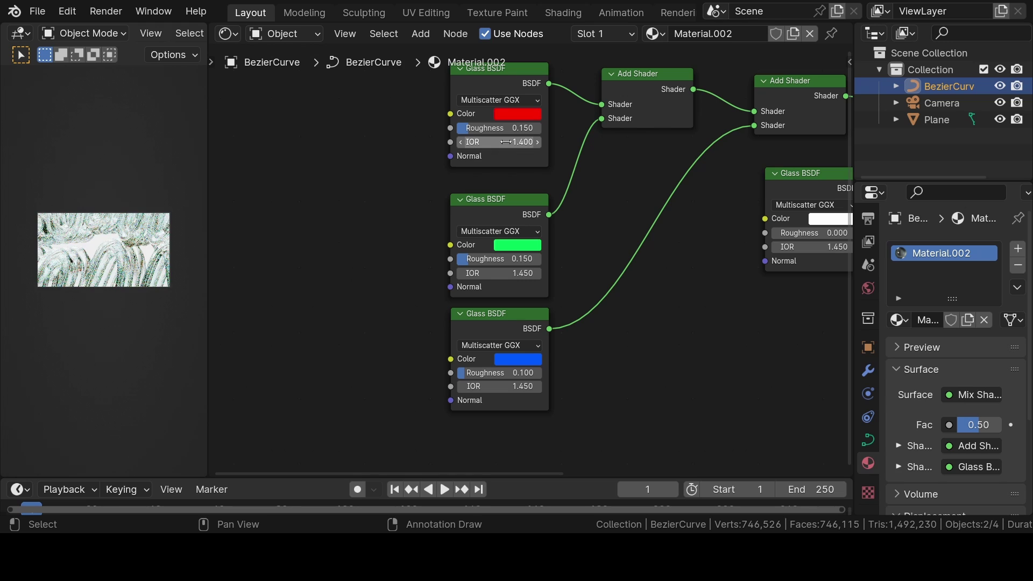
scroll(597, 303, down, 2)
click(515, 340)
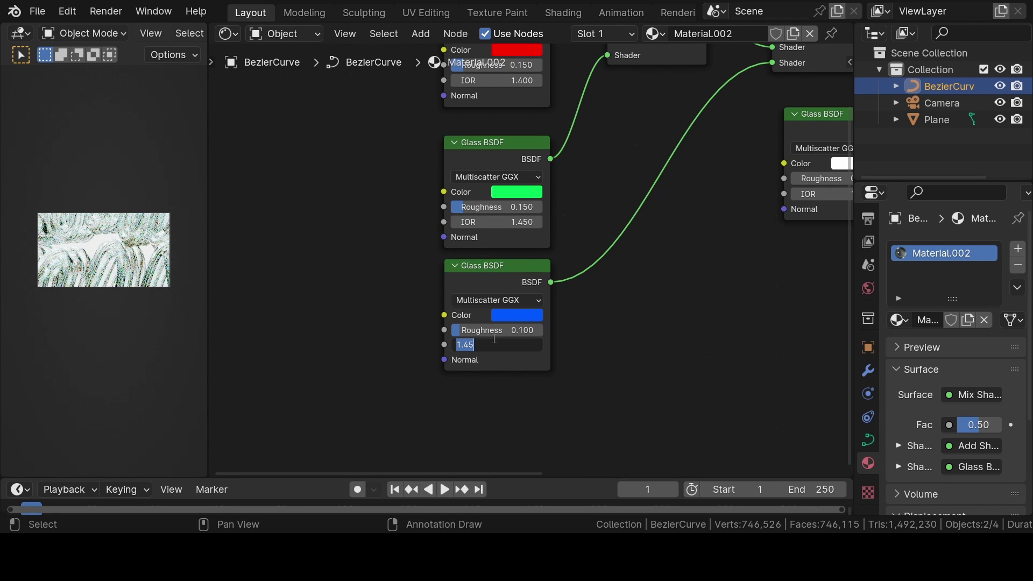
text(1.5)
key(Return)
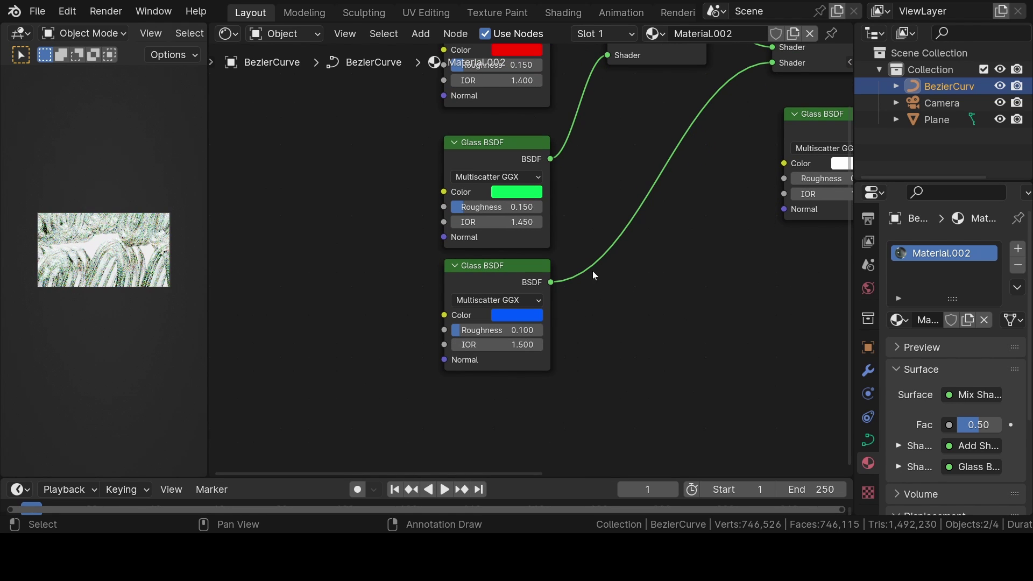
Add a Fresnel node via the 'fres' search and link its Fac output to the Mix Shader's Fac input
middle_drag(758, 112, 439, 241)
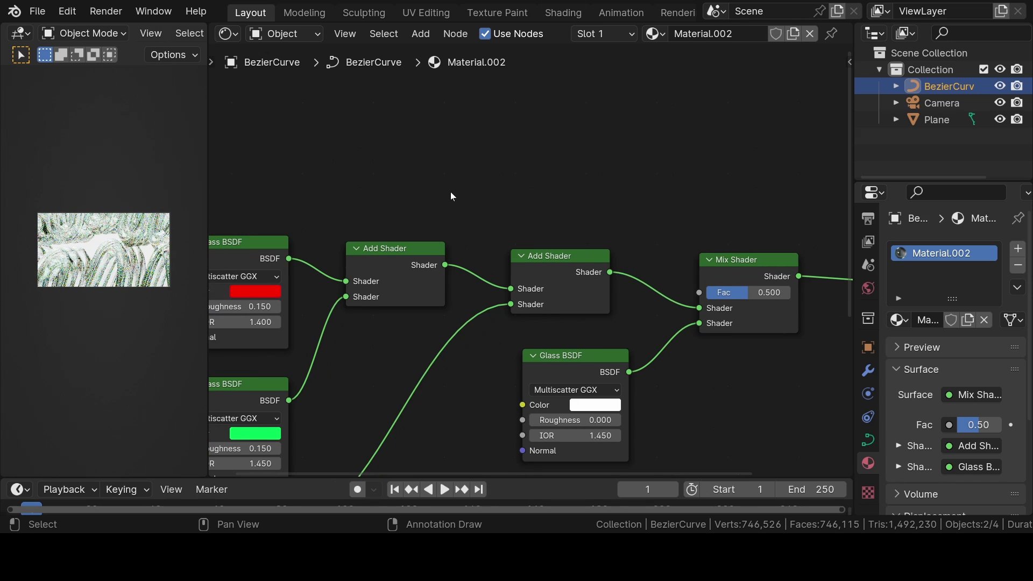
key(shift+a)
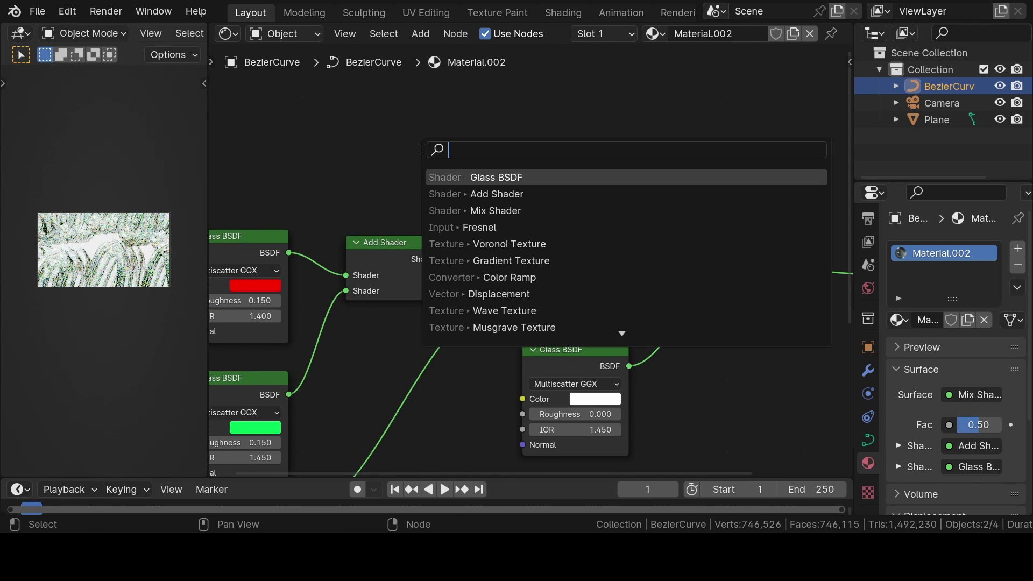
text(fres)
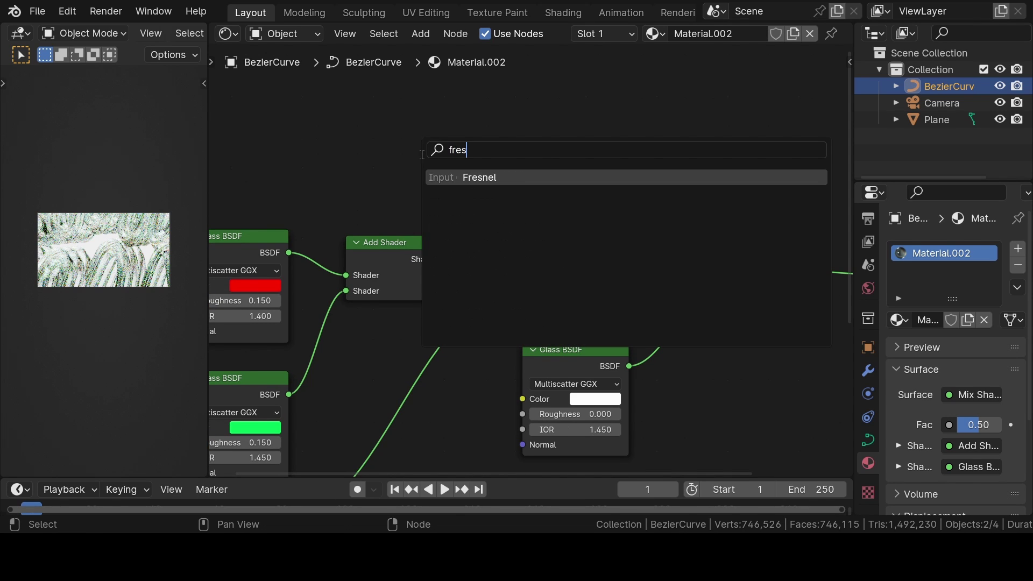
click(486, 177)
click(497, 159)
drag(596, 179, 700, 291)
scroll(195, 114, up, 3)
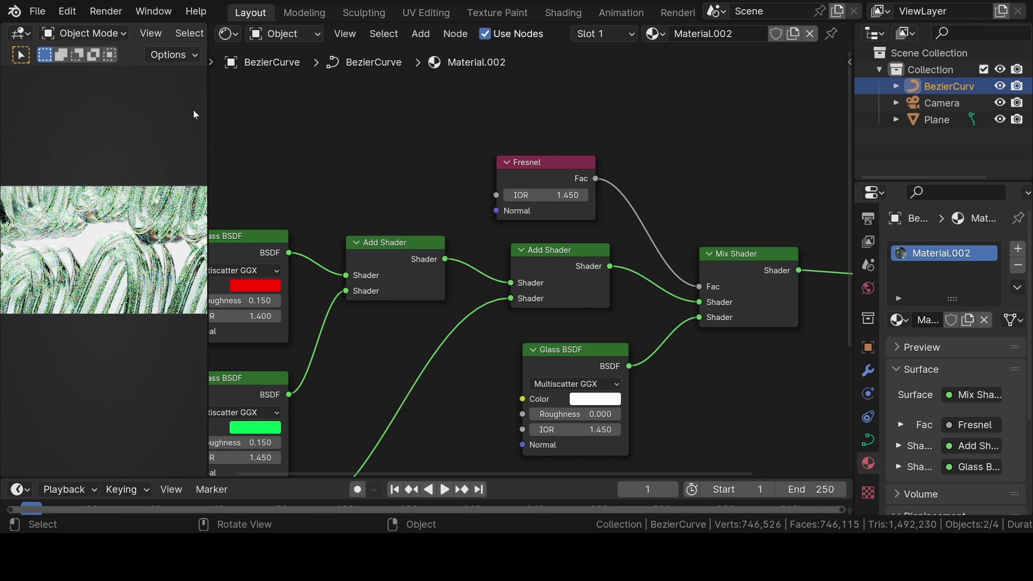
drag(208, 25, 270, 29)
scroll(608, 199, up, 1)
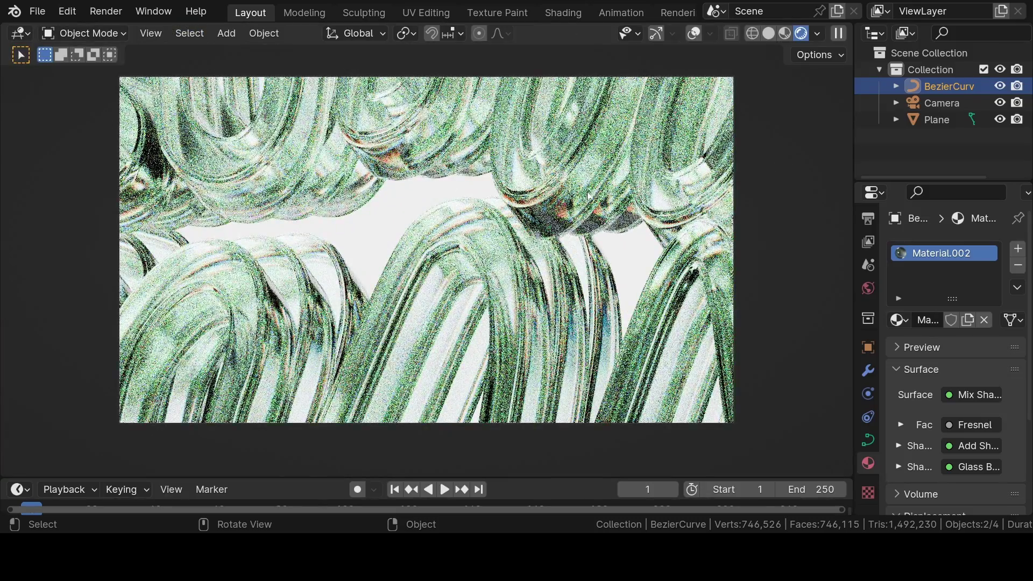
Select the tube curve and drag its Array modifier's constant Y offset from -0.17 m to -0.25 m
scroll(589, 196, down, 1)
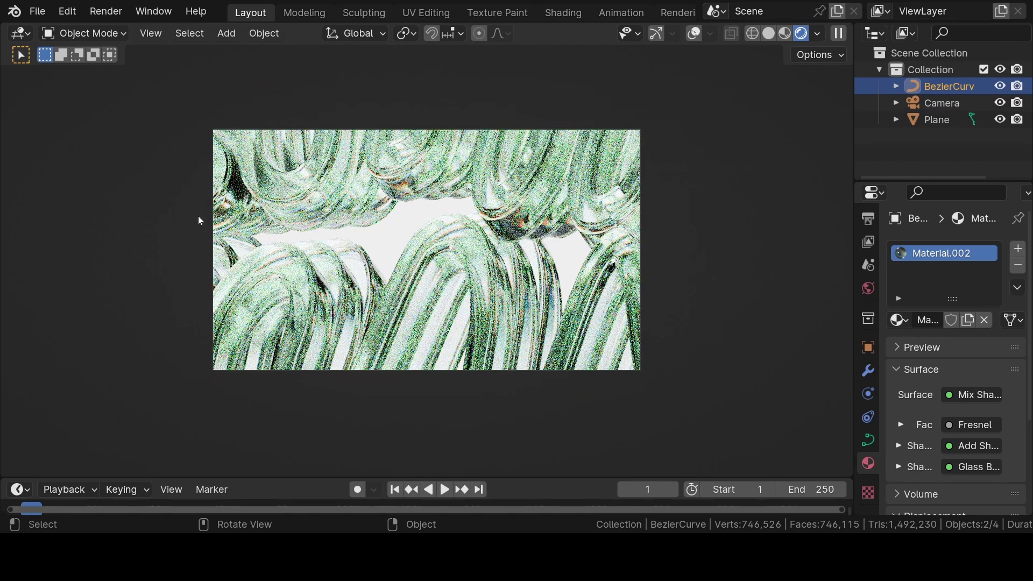
click(936, 122)
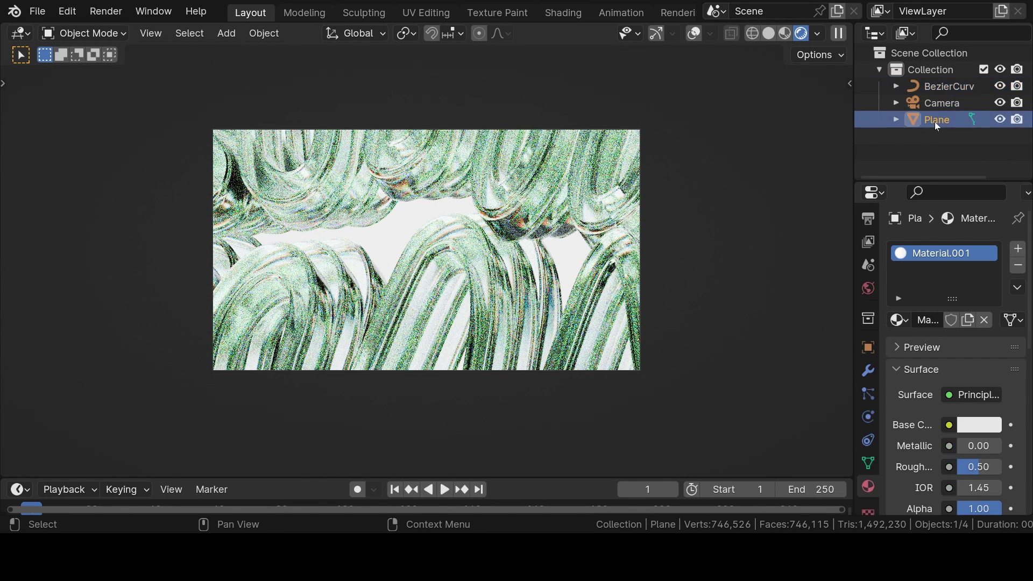
click(870, 372)
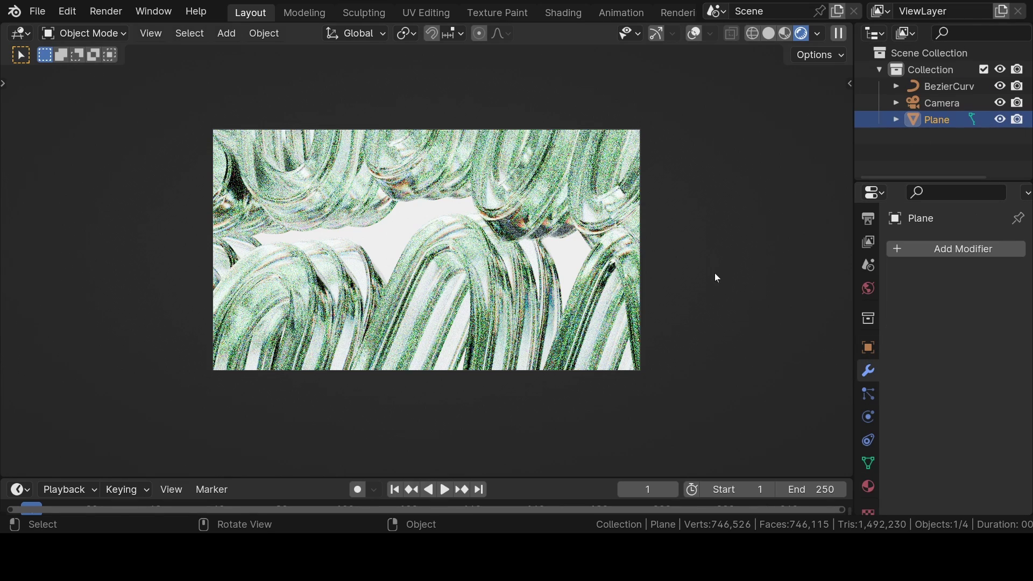
shift+click(527, 200)
mouse_move(972, 410)
mouse_down()
mouse_move(939, 411)
mouse_move(966, 410)
mouse_up()
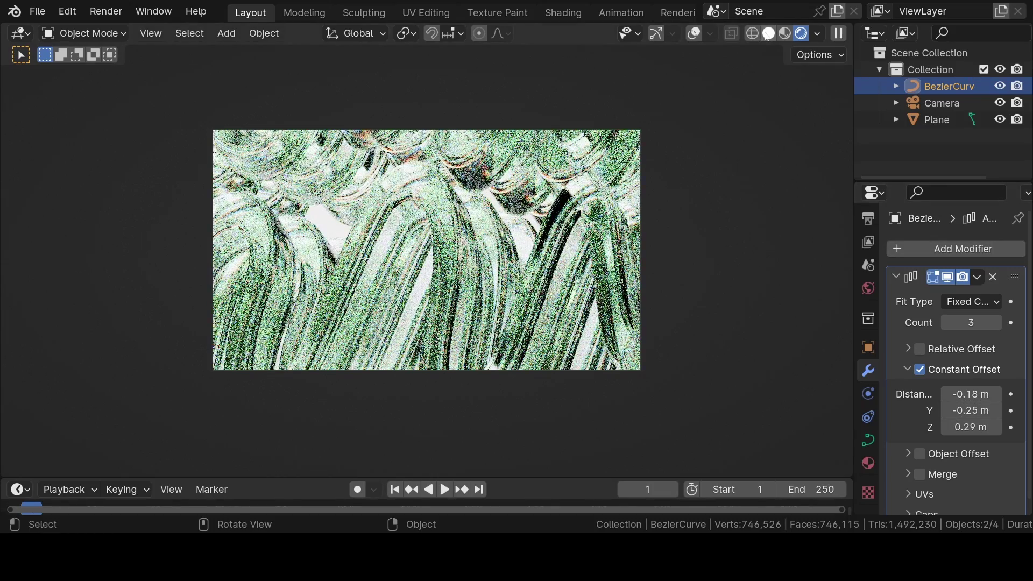
Try an array X offset of -0.23 m and Y offset of -0.1 m, preview the result, then undo the changes
click(769, 33)
mouse_move(971, 394)
mouse_down()
mouse_move(982, 410)
mouse_move(1027, 411)
mouse_move(1003, 410)
mouse_up()
click(971, 411)
text(-0.1)
key(Return)
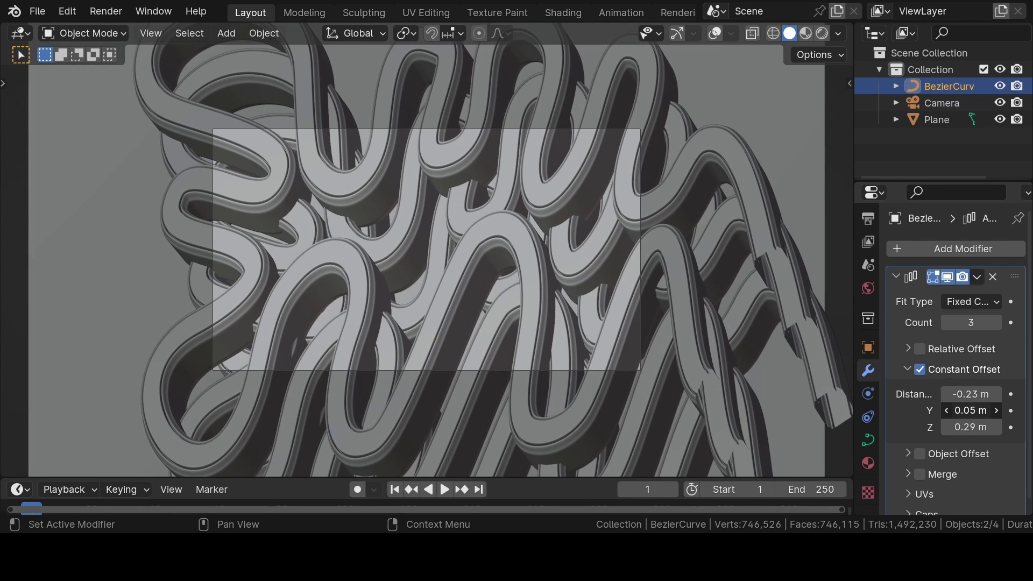
click(822, 33)
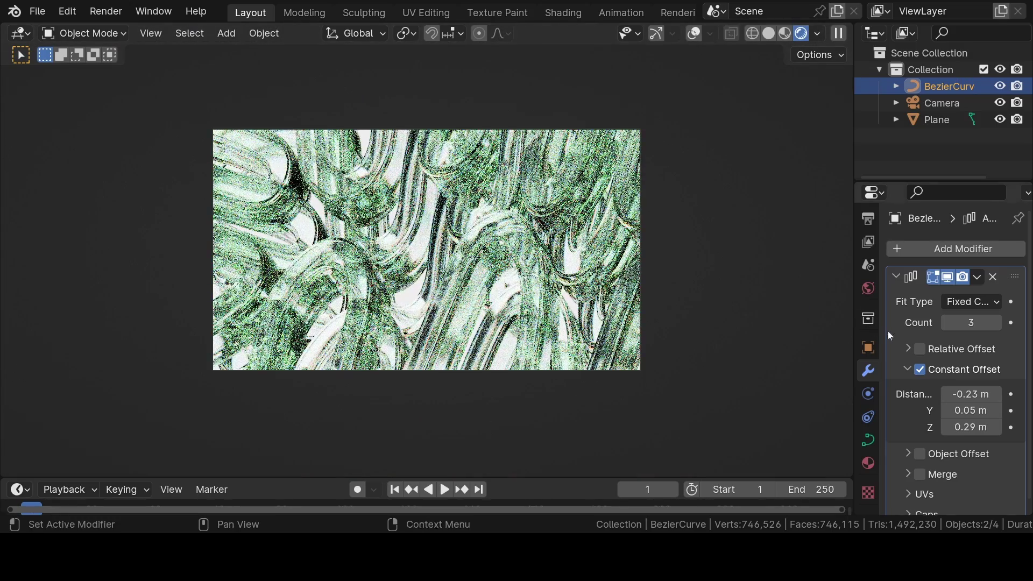
key(ctrl+z)
key(ctrl+z)
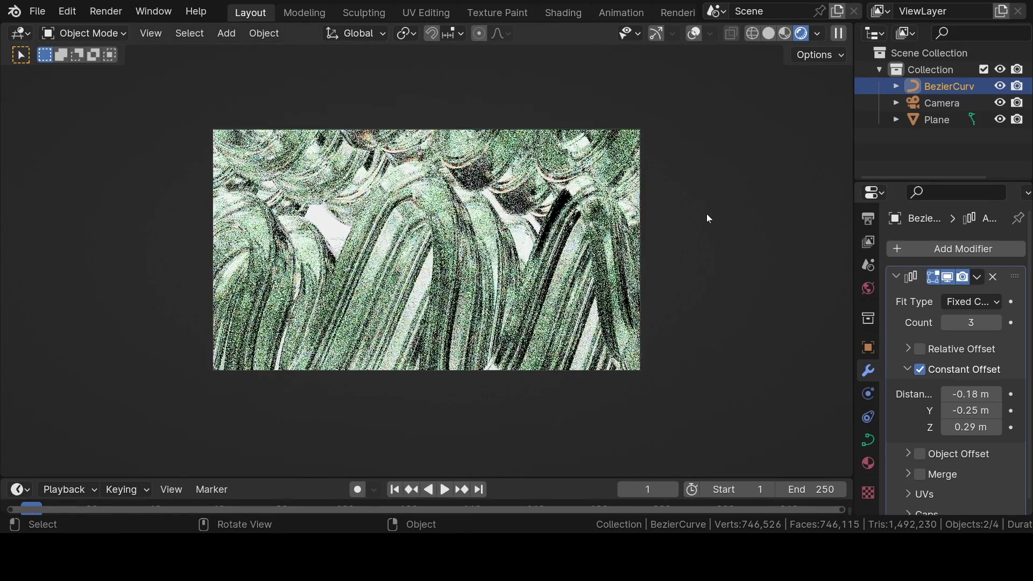
Save the file as new glass style.blend and raise the Array's constant Z offset to 0.64 m
key(ctrl+s)
click(770, 34)
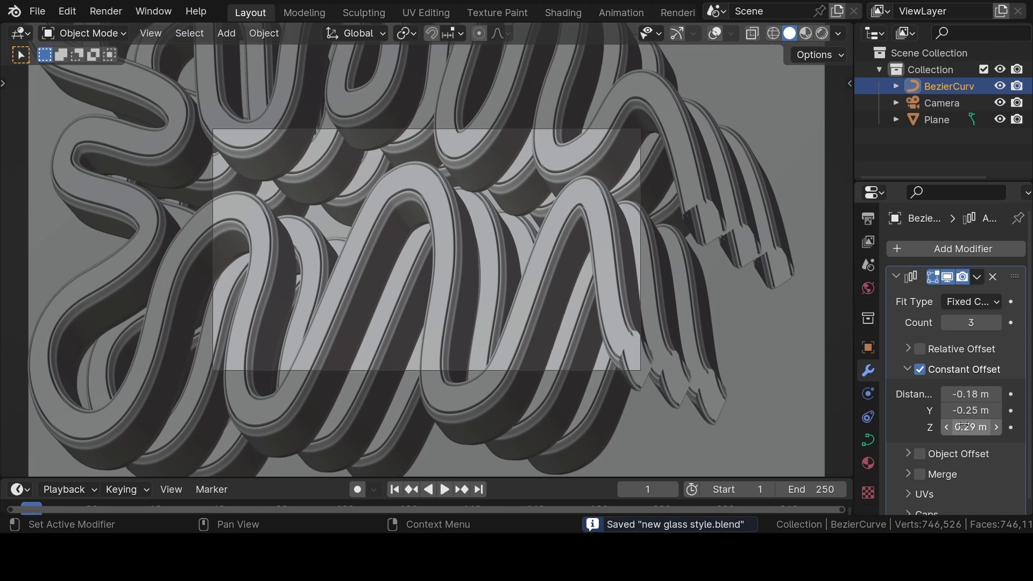
drag(971, 410, 1006, 427)
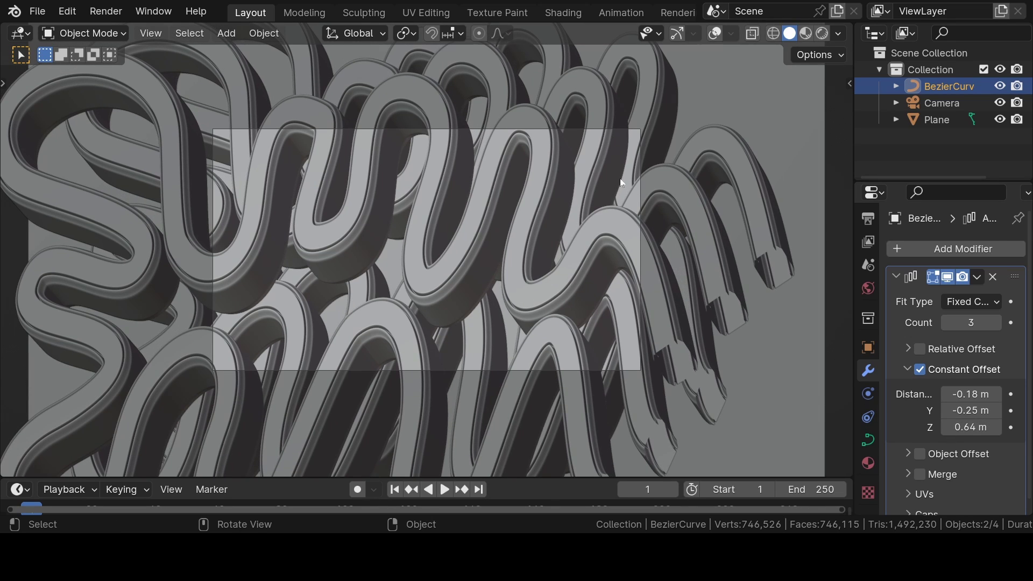
Render frame 1 with Render Image and follow the Cycles render in the Rendering workspace
click(110, 15)
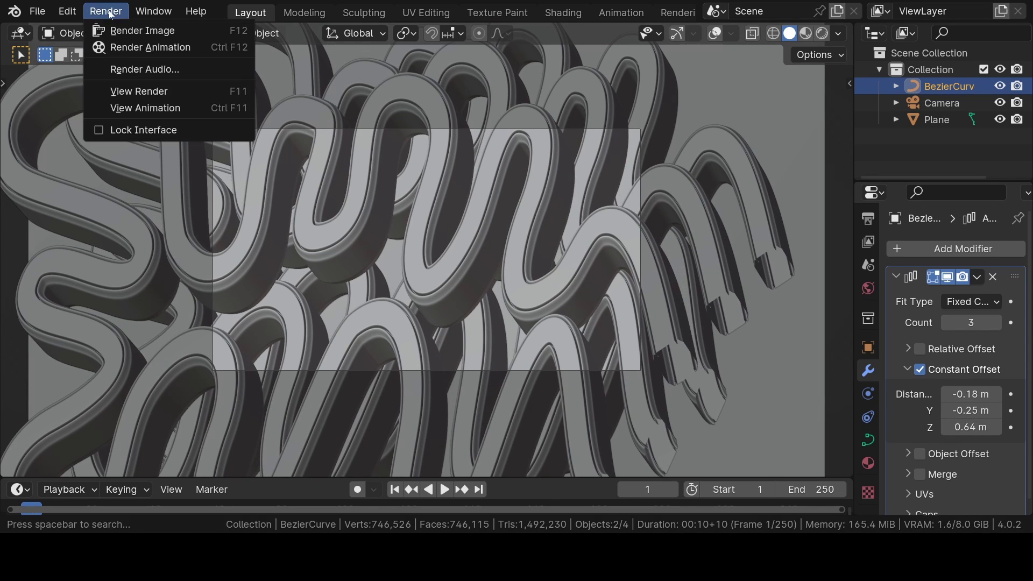
click(154, 33)
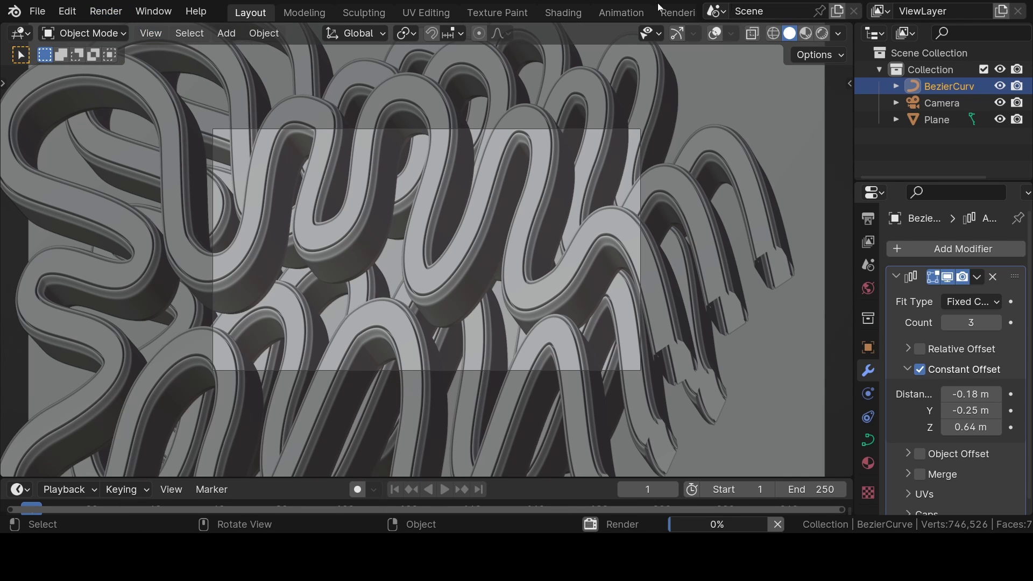
click(677, 12)
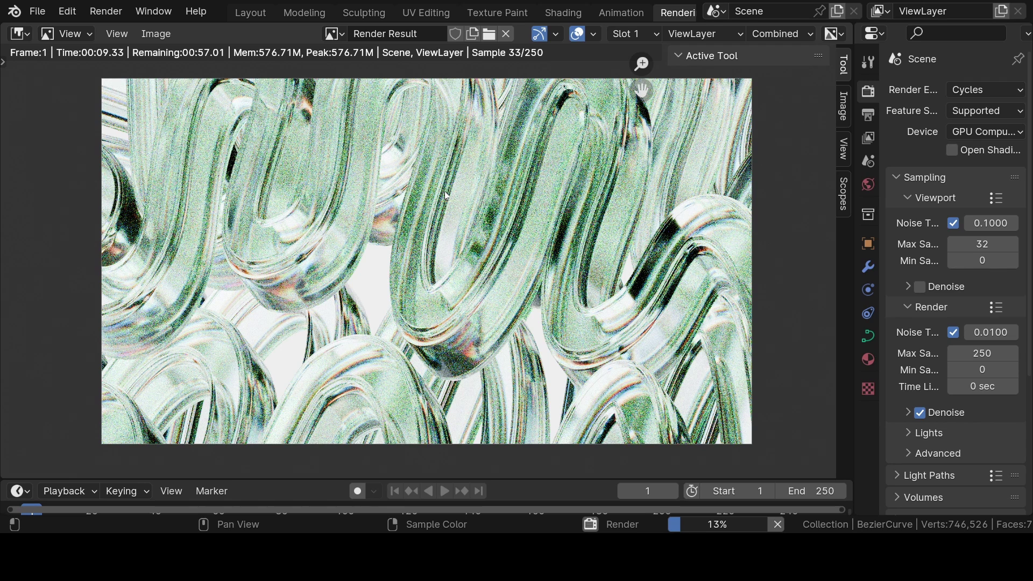
scroll(447, 196, down, 1)
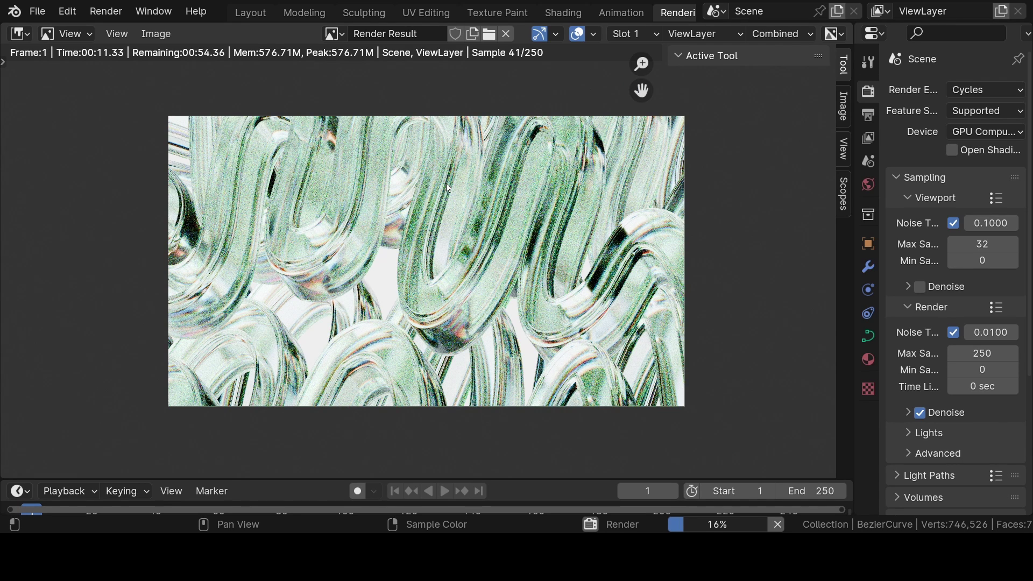